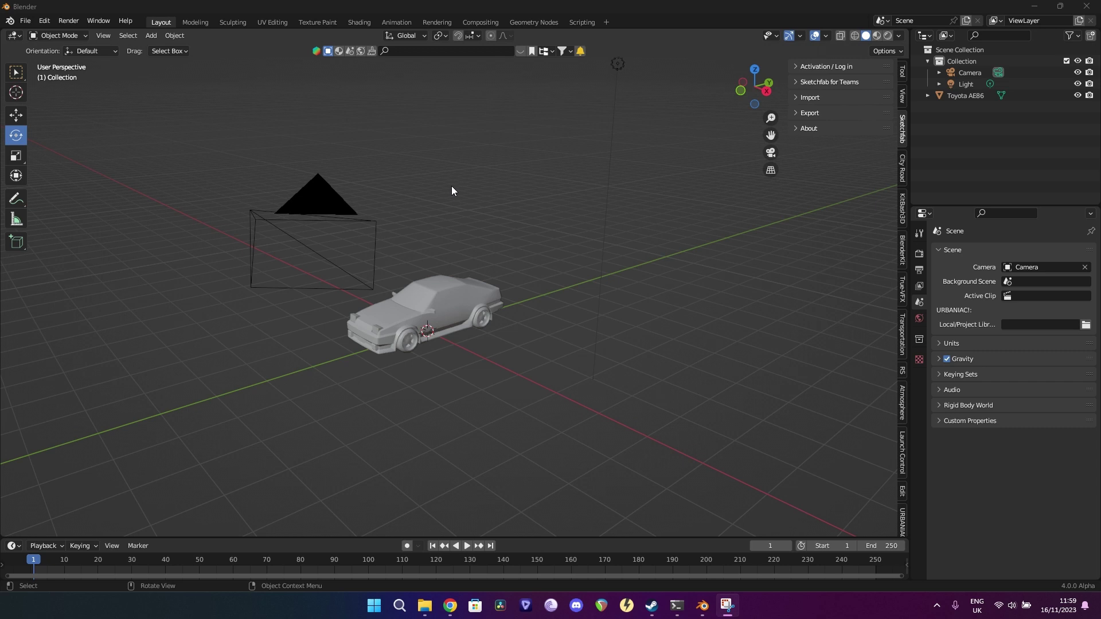
Select every object in the scene, including the car, camera and light, and delete them all.
drag(215, 64, 849, 437)
key(x)
click(752, 433)
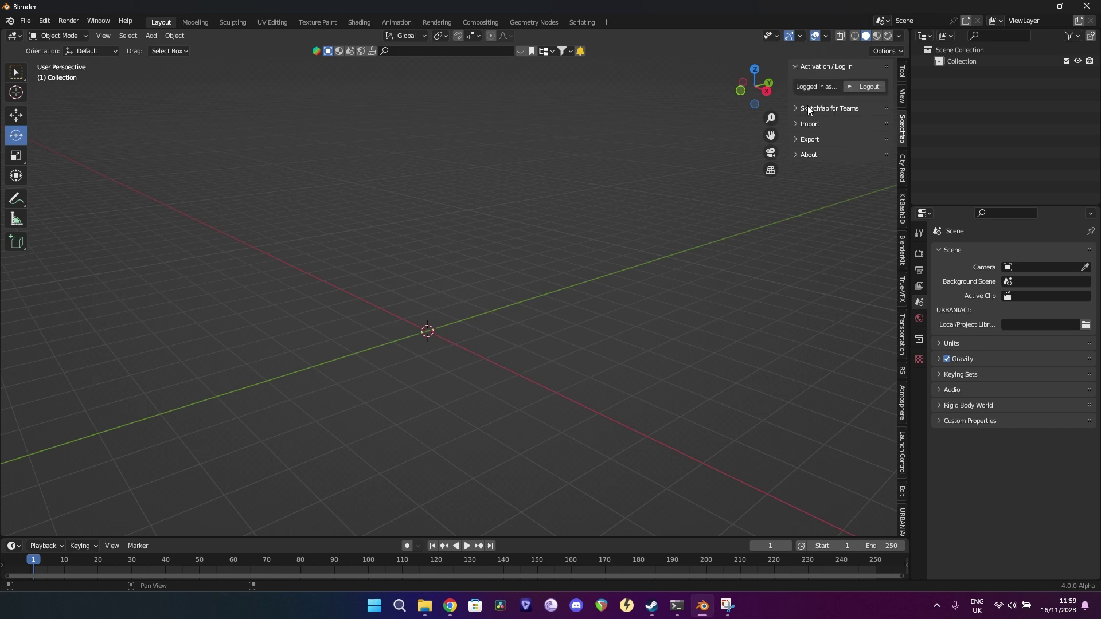
Search Sketchfab for "skulls" and import the "Skull downloadable" model into the scene.
click(809, 124)
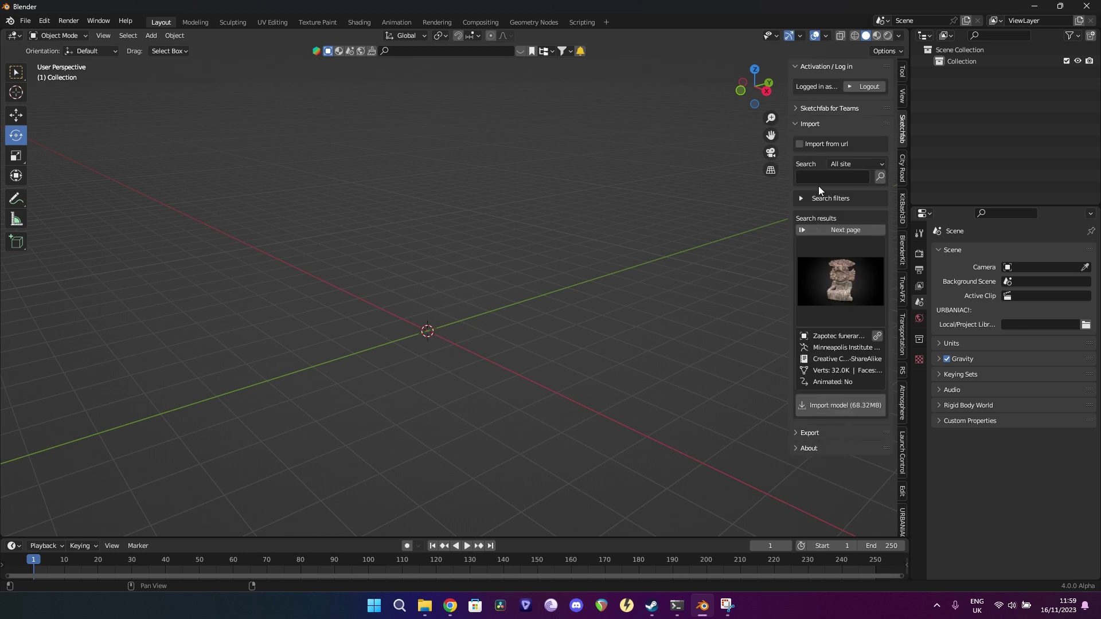
click(827, 174)
key(Return)
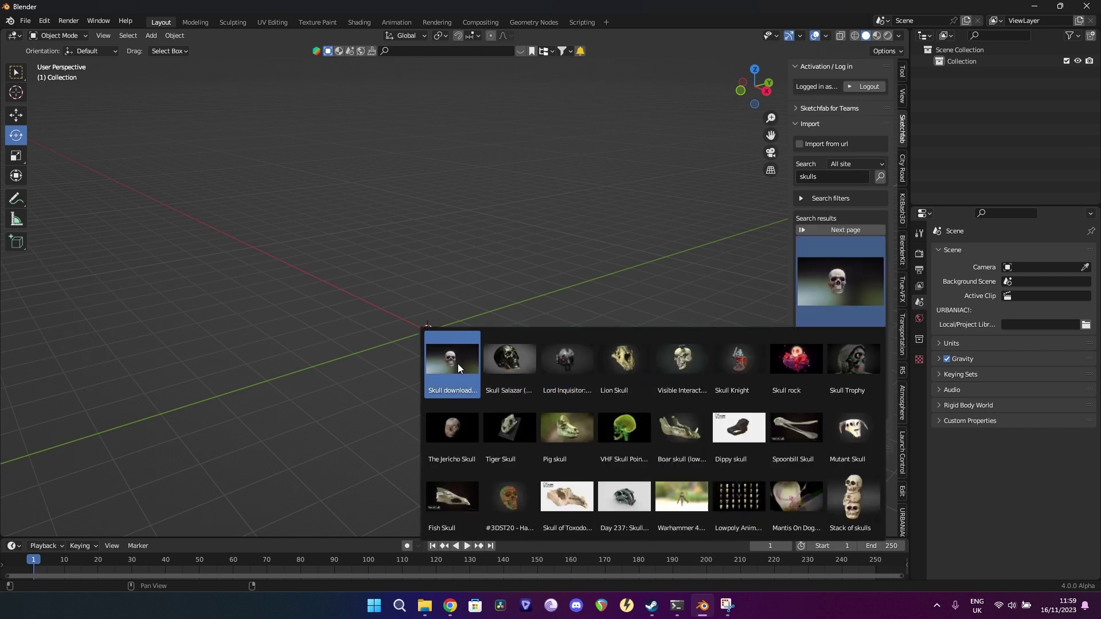
click(457, 365)
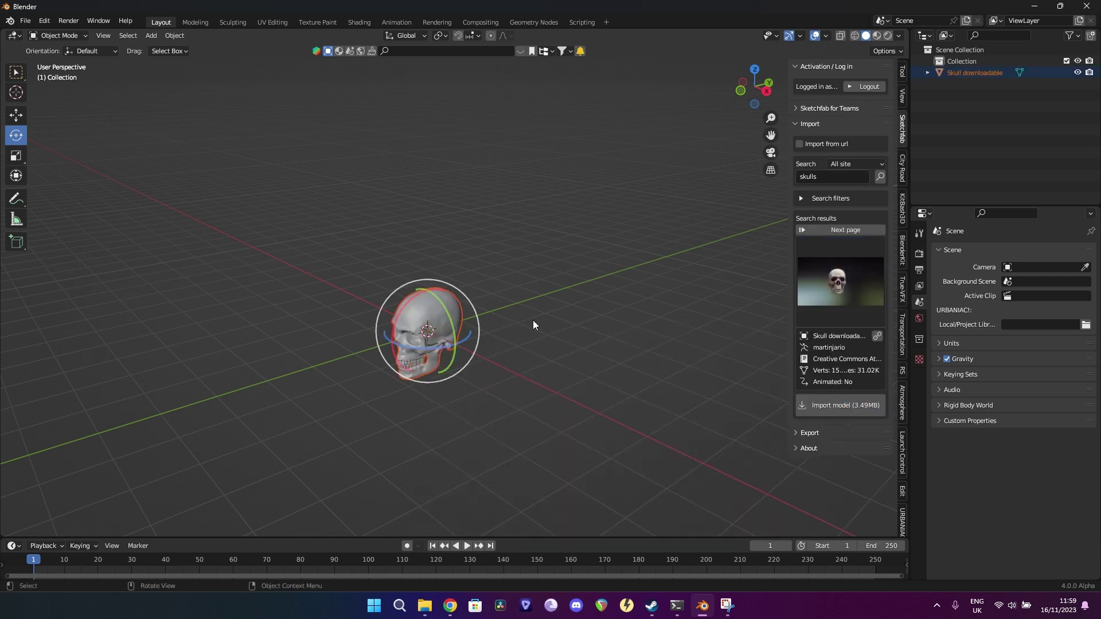
Frame the imported skull in the viewport and collapse the Sketchfab login and import sections.
middle_drag(532, 320, 656, 285)
key(KP_Decimal)
click(656, 285)
click(796, 65)
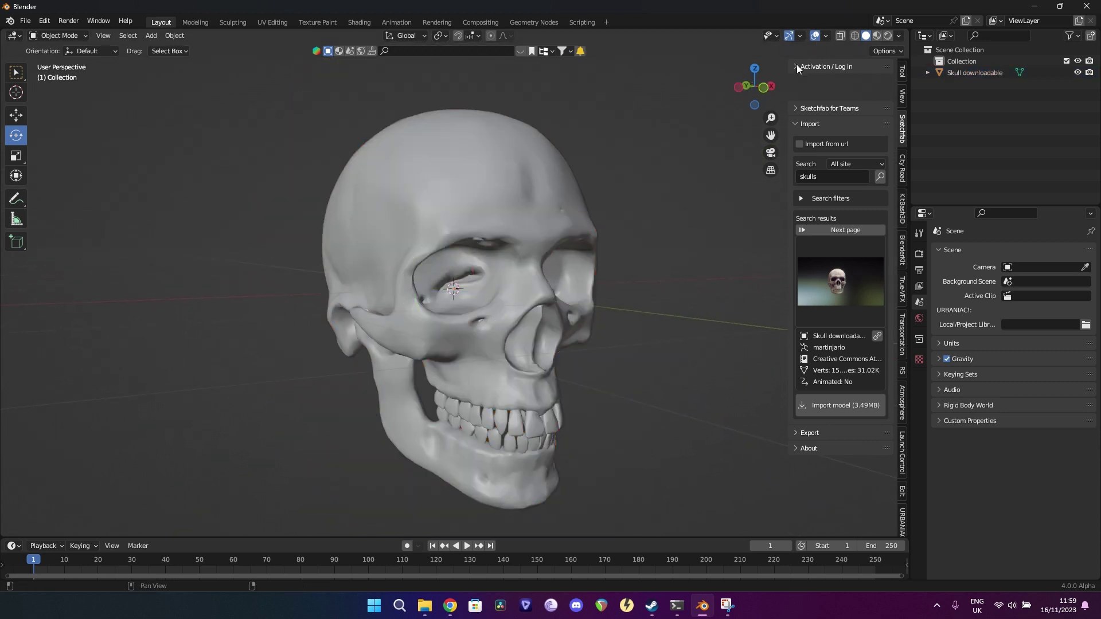
click(800, 97)
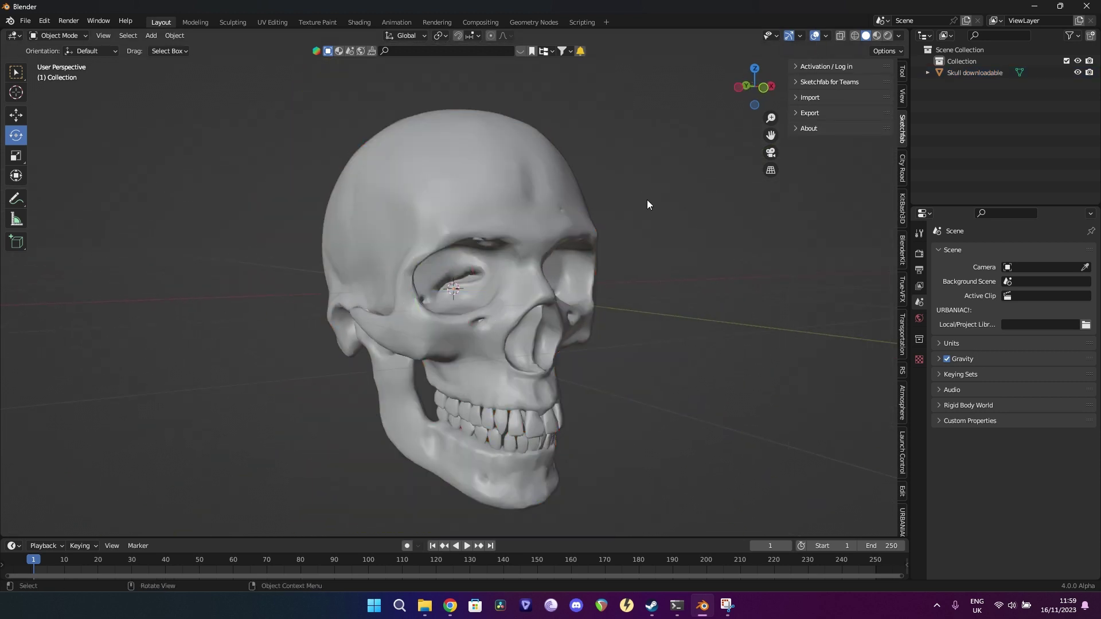
View the skull from the front in rendered shading and check the scene's render engine setting.
key(KP_1)
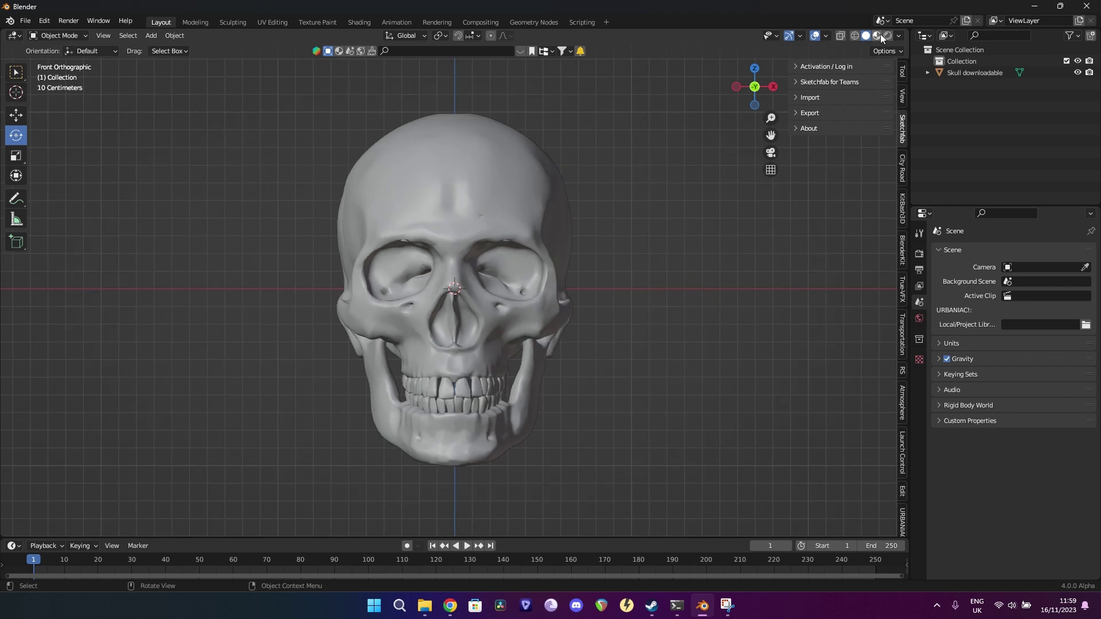
click(883, 37)
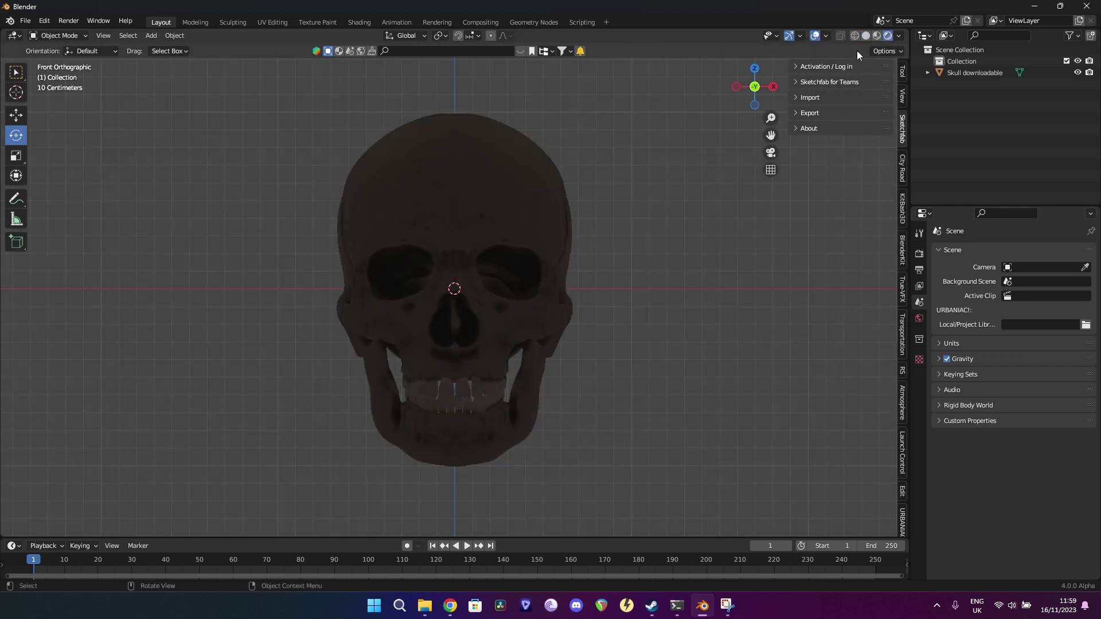
click(920, 253)
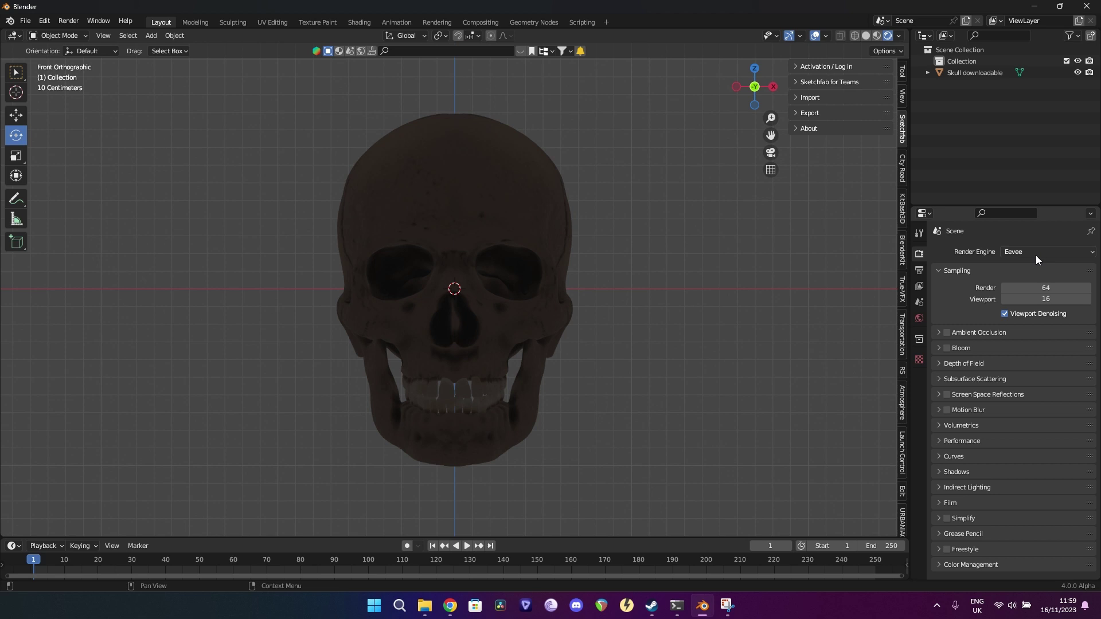
Search the add-on preferences for "node" to check whether Node Wrangler is enabled, and put the preferences window away.
click(24, 20)
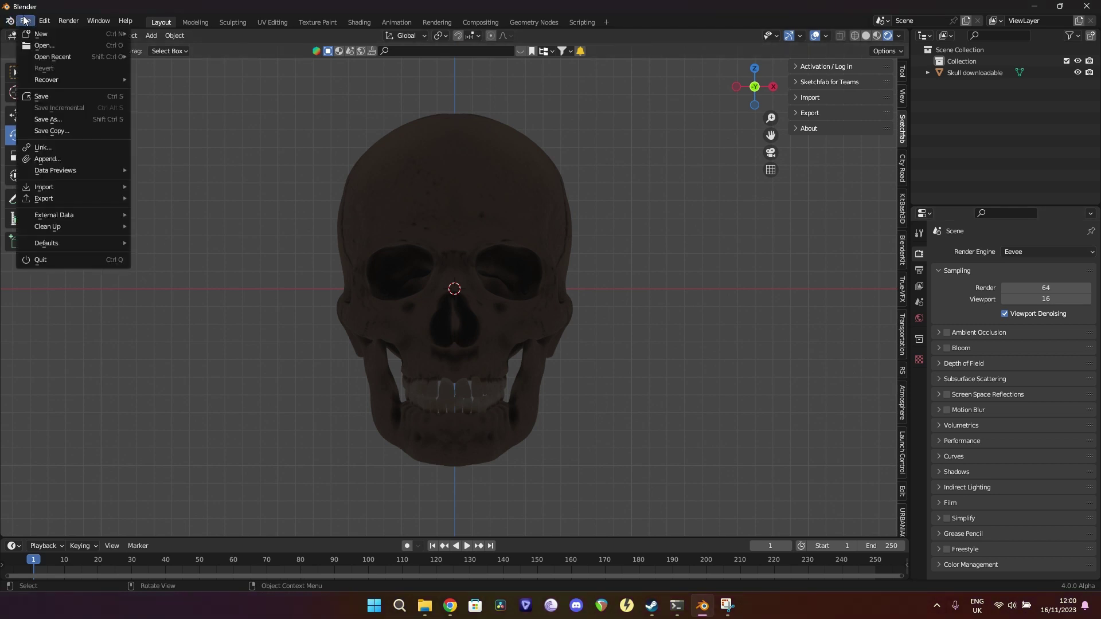
mouse_move(43, 21)
click(72, 184)
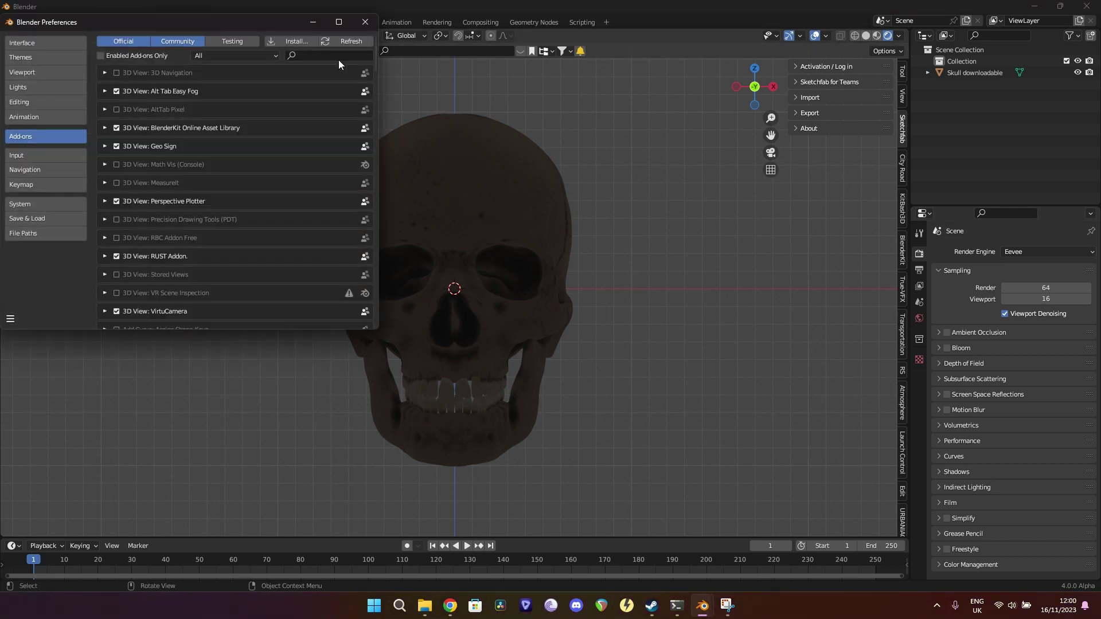
click(328, 56)
text(n)
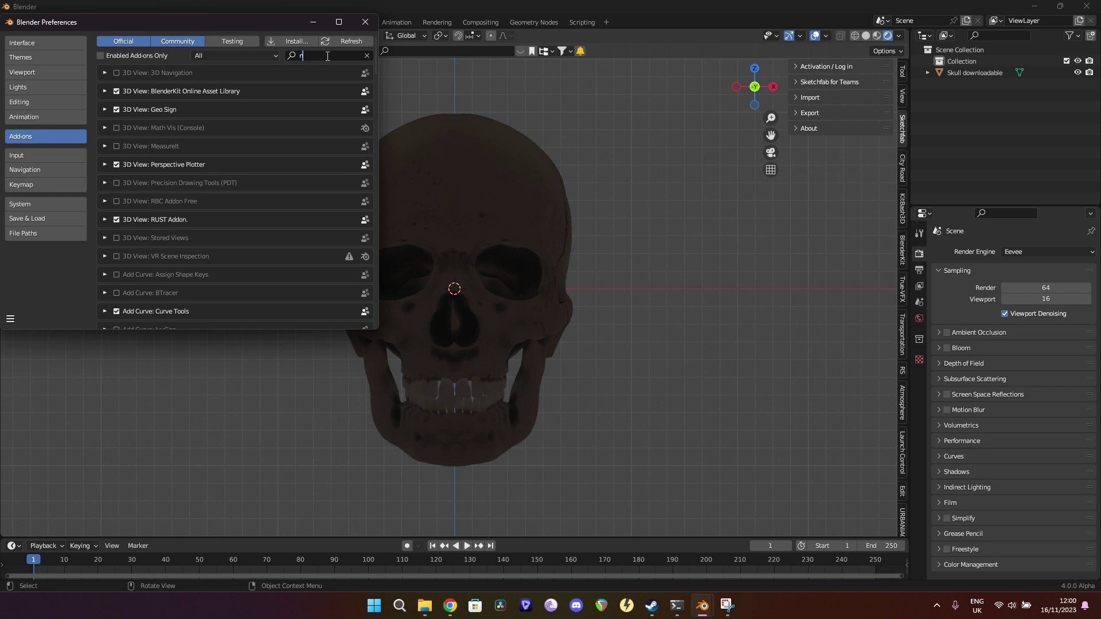
text(ode)
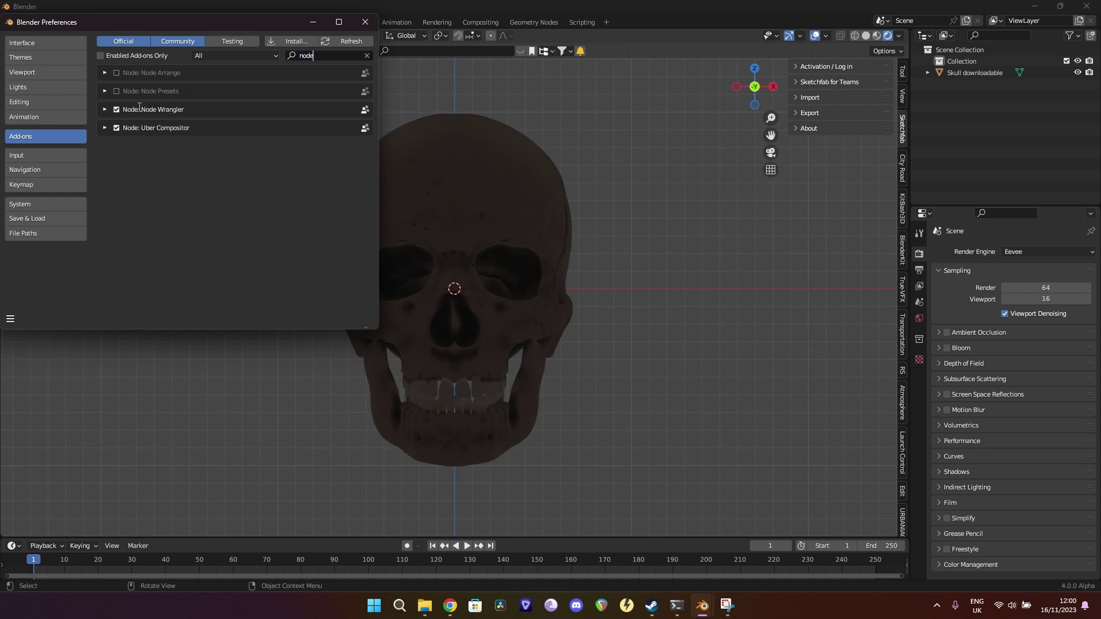
click(313, 24)
Select the skull and show the viewport in material preview shading.
middle_drag(718, 317, 560, 281)
click(514, 243)
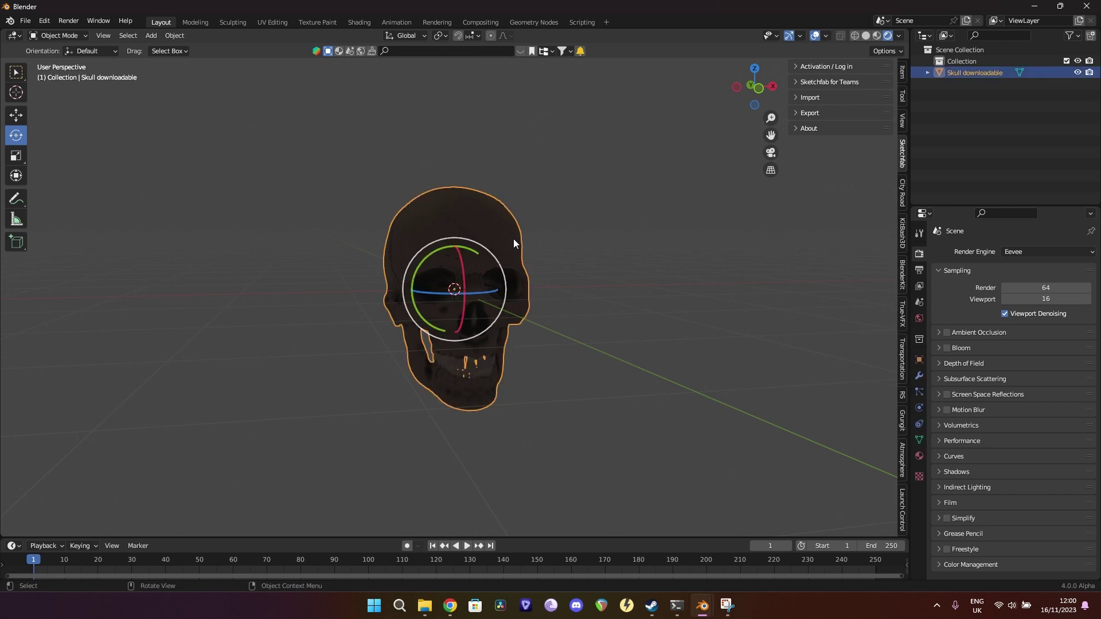
click(866, 36)
click(879, 36)
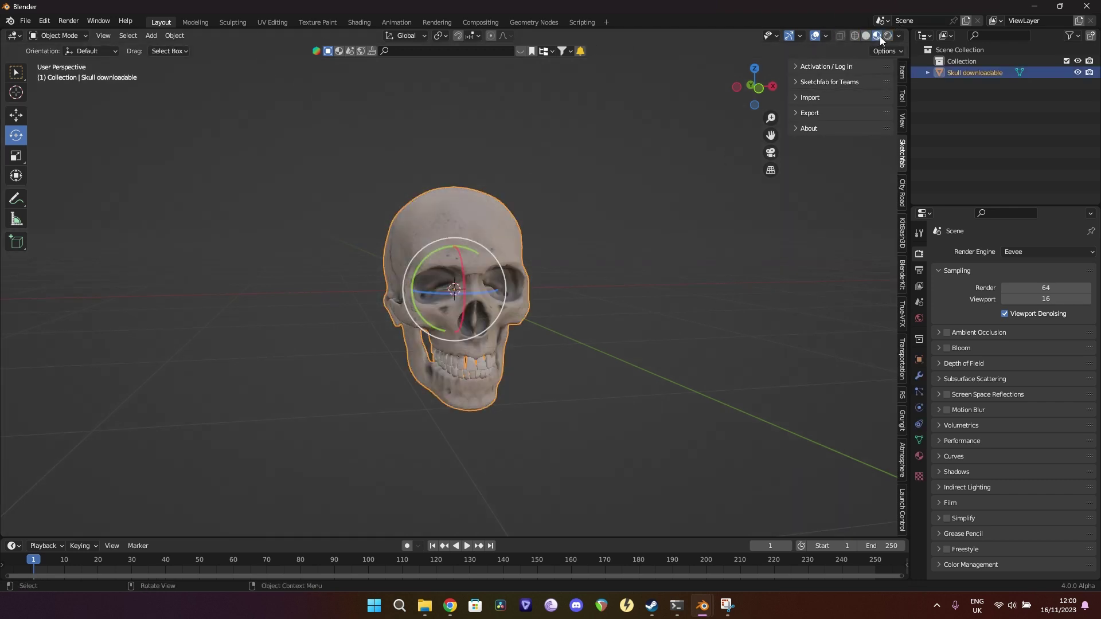
middle_drag(519, 248, 571, 281)
scroll(554, 268, up, 3)
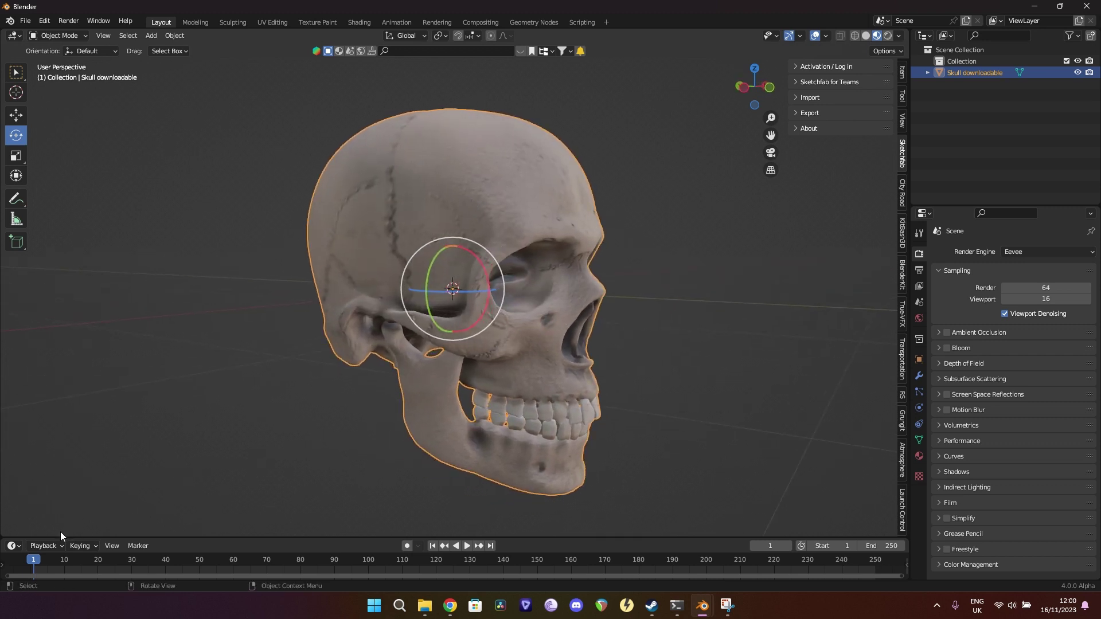
Change the timeline area to the Shader Editor and enlarge it to show the skull's material nodes.
click(11, 545)
click(34, 513)
drag(269, 538, 304, 329)
scroll(495, 437, up, 5)
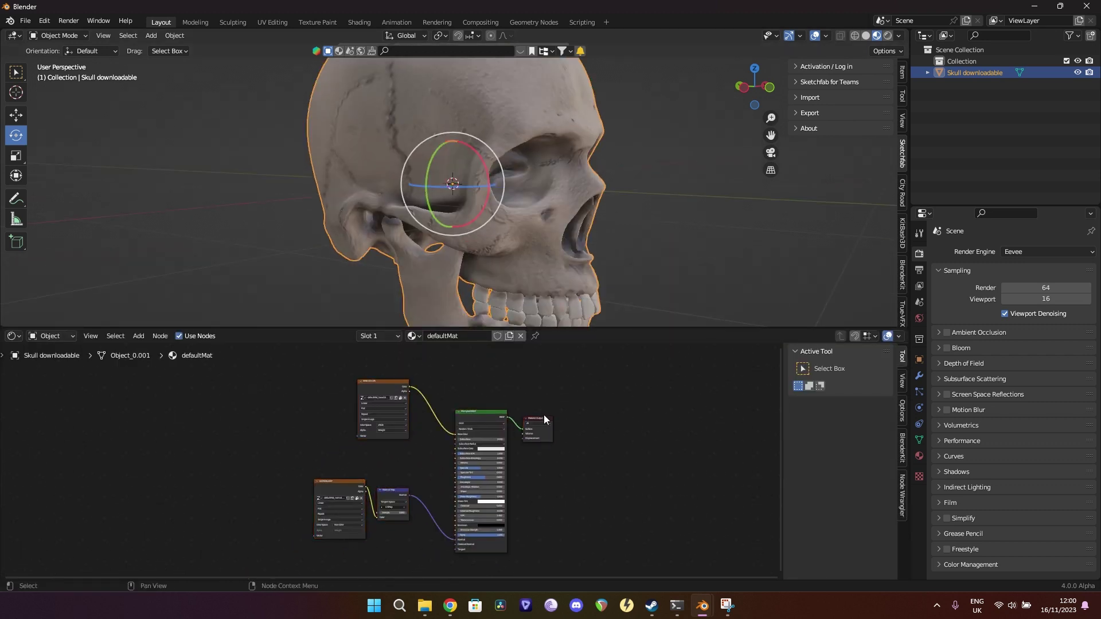
Move the Material Output node away from the Principled BSDF and insert a Color Ramp node directly before it.
drag(544, 415, 694, 389)
click(139, 336)
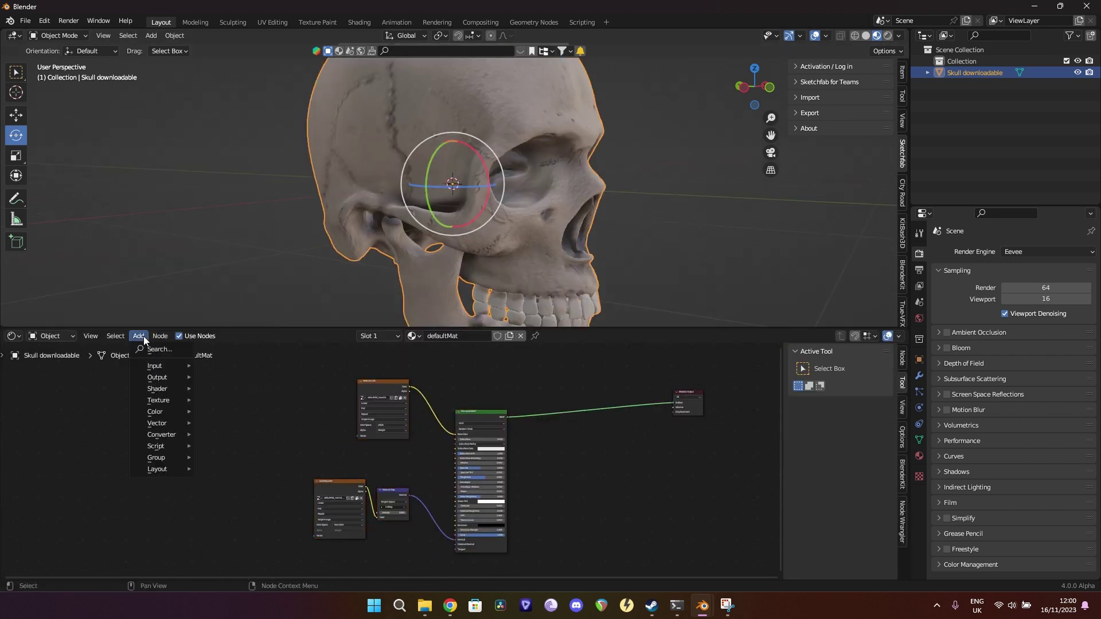
click(150, 349)
text(colo)
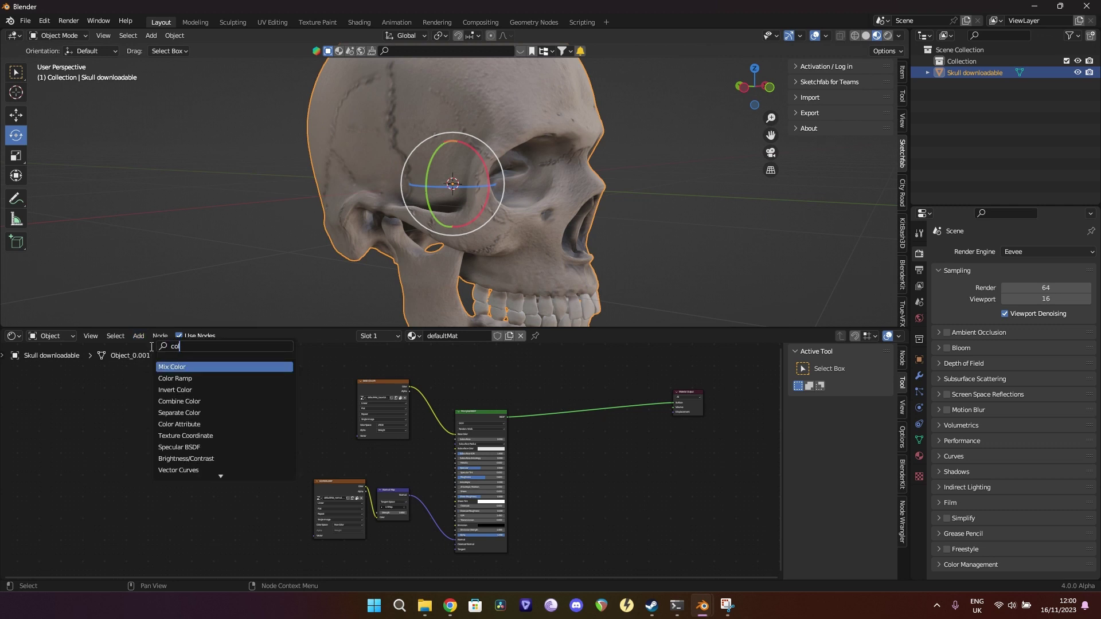
click(201, 378)
click(662, 419)
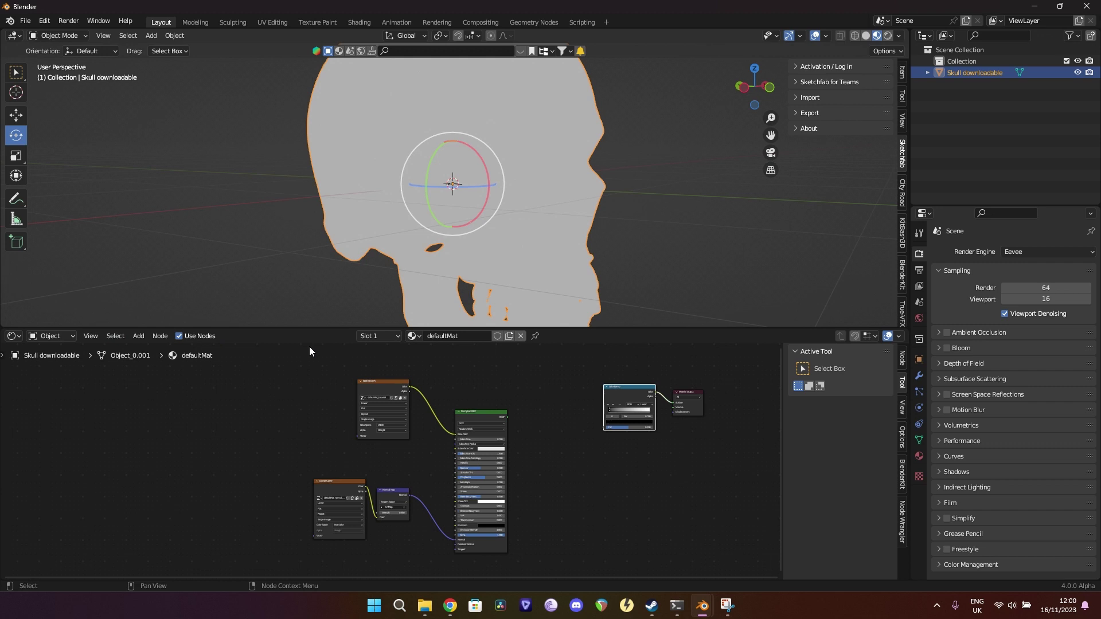
Add a Shader to RGB node between the Principled BSDF and the Color Ramp.
click(138, 336)
click(154, 347)
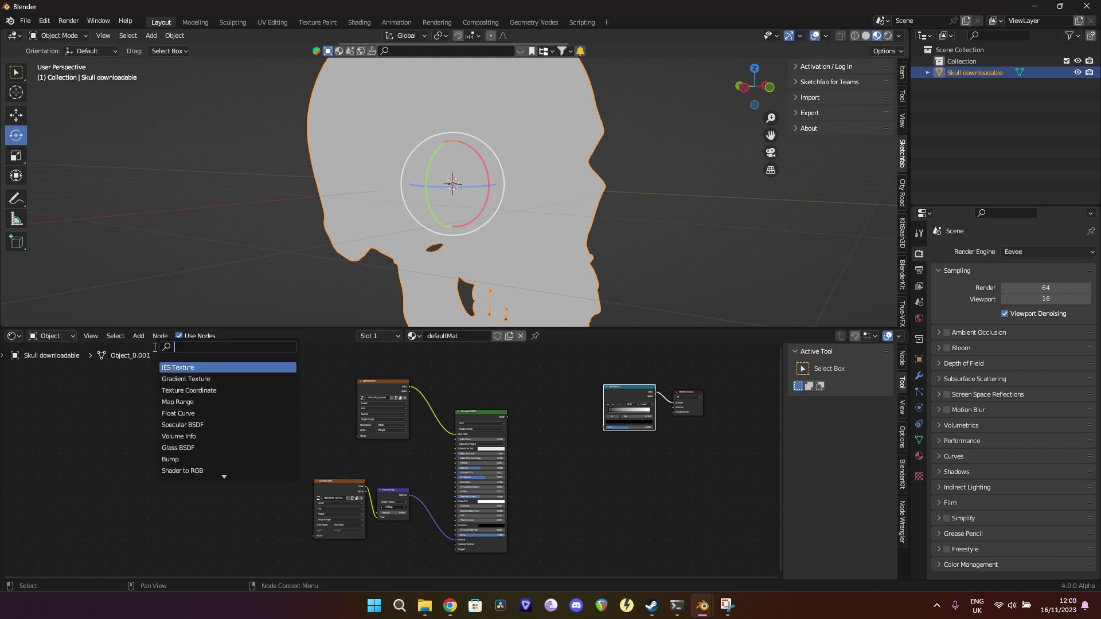
text(s)
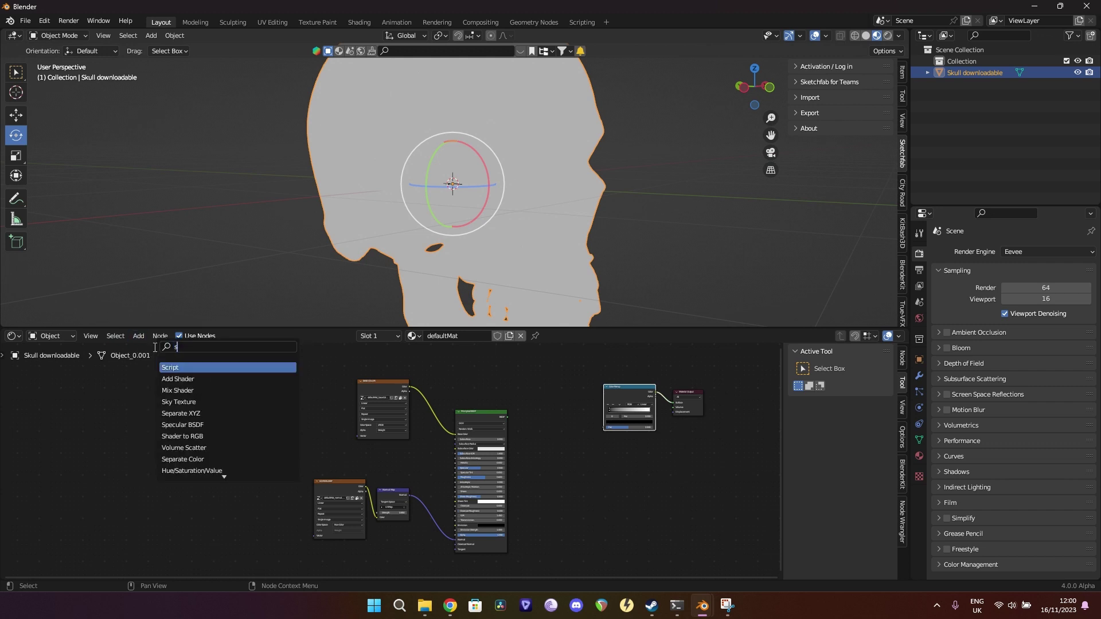
text(hader to)
key(Return)
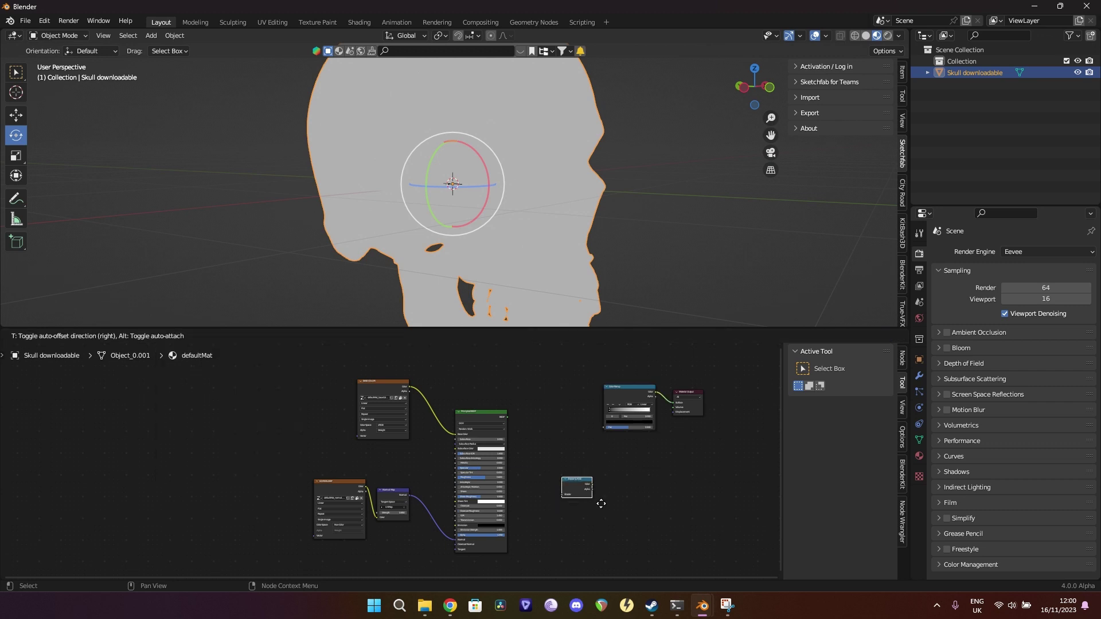
click(575, 439)
Connect the Principled BSDF to the Shader to RGB input and its Color output to the Color Ramp's Fac.
scroll(640, 440, up, 3)
middle_drag(641, 438, 502, 442)
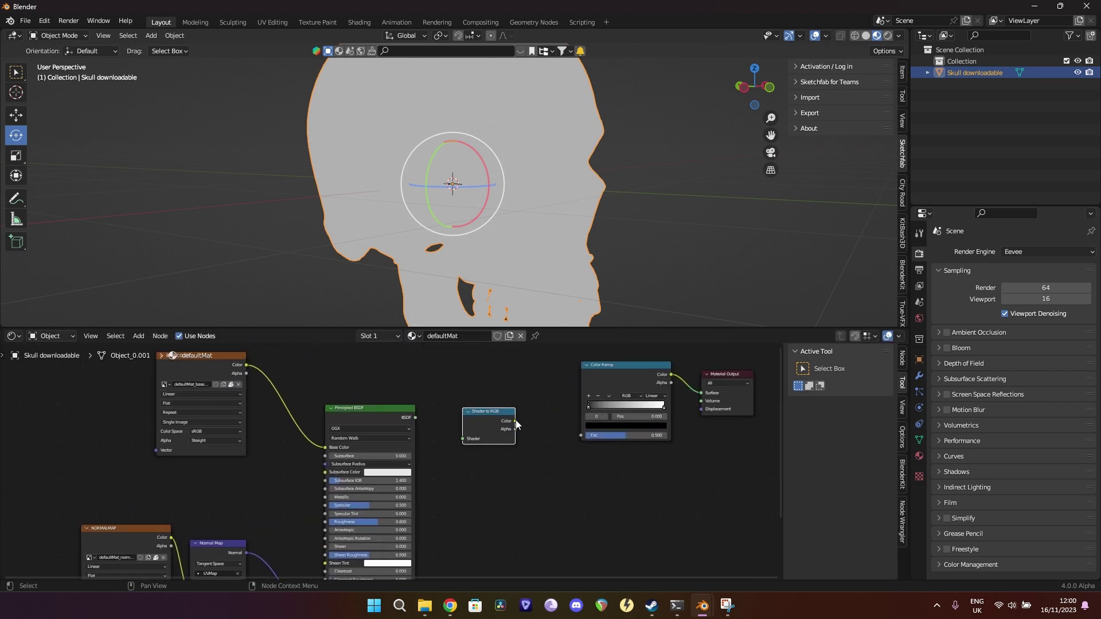
drag(515, 421, 582, 435)
drag(416, 417, 462, 439)
middle_drag(516, 436, 469, 473)
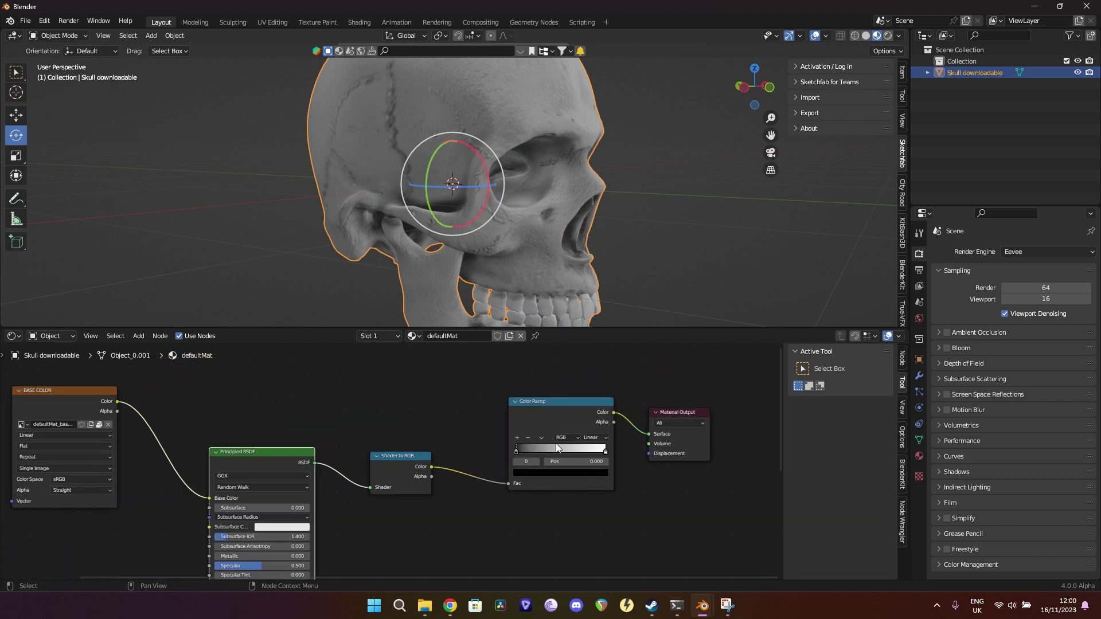
Set the Color Ramp interpolation to Constant and show the viewport in rendered shading.
click(597, 487)
scroll(481, 474, down, 3)
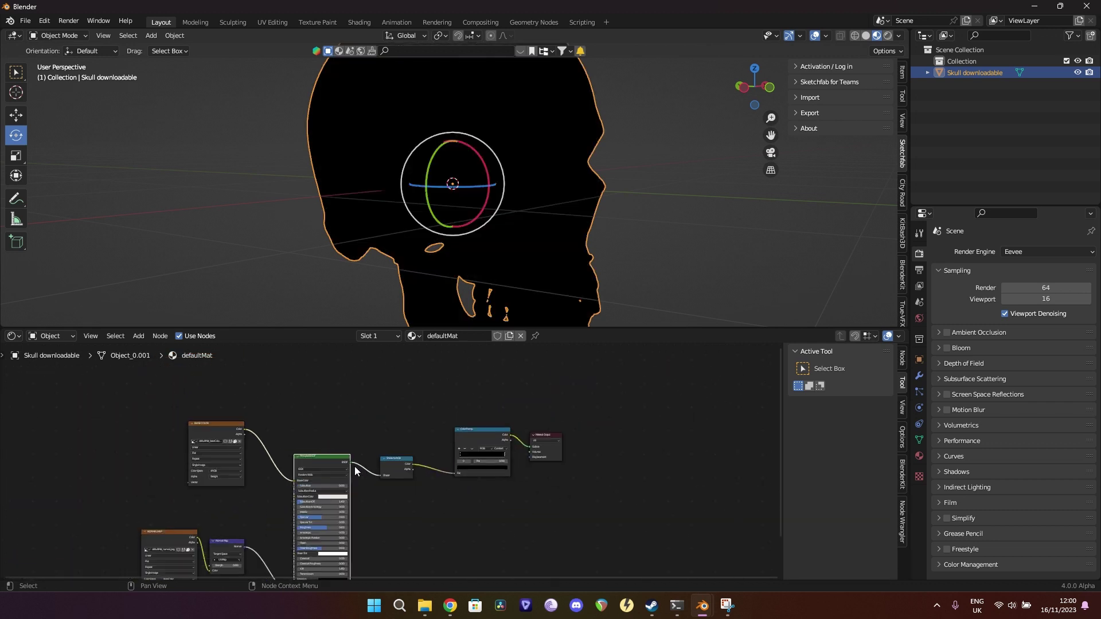
middle_drag(363, 462, 452, 496)
scroll(586, 435, up, 3)
scroll(538, 248, down, 5)
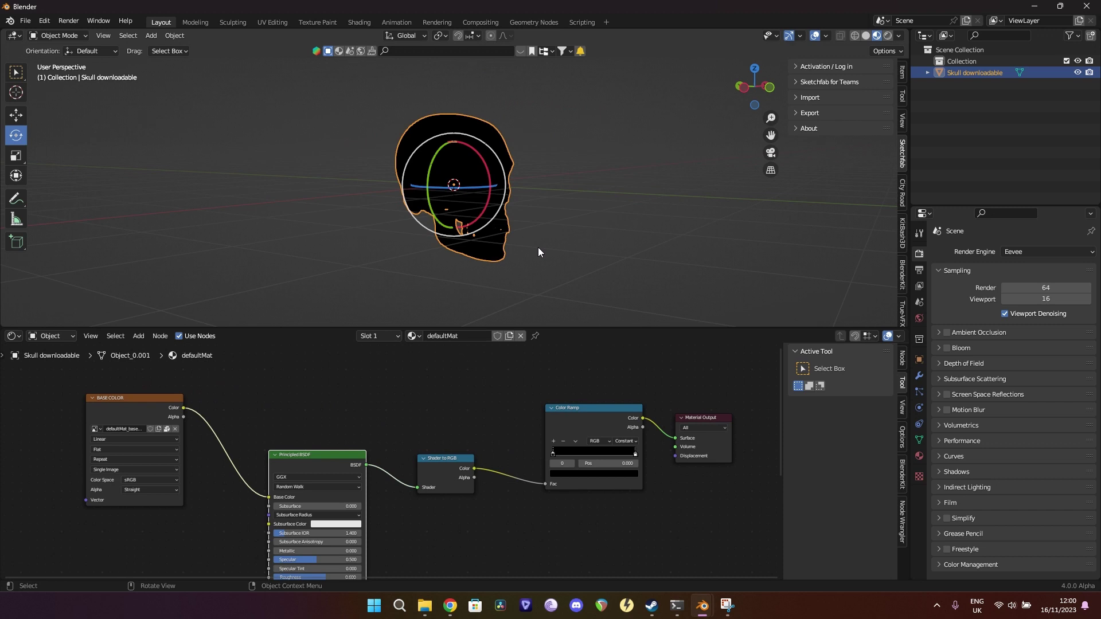
scroll(367, 143, up, 1)
click(890, 36)
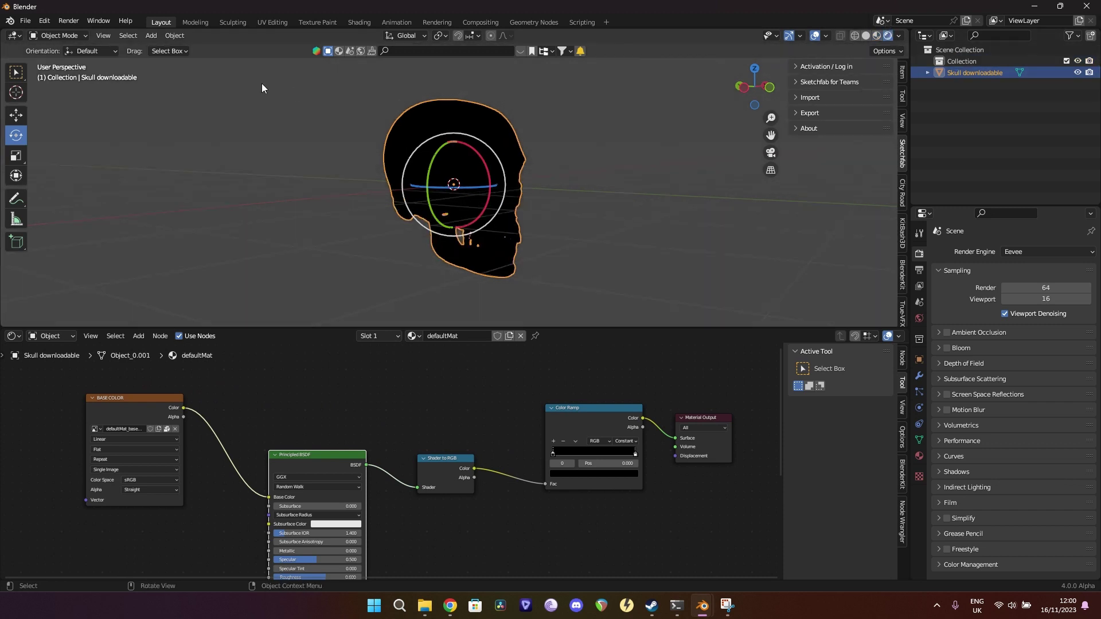
Add an area light and move it straight up above the skull.
click(151, 36)
mouse_move(194, 190)
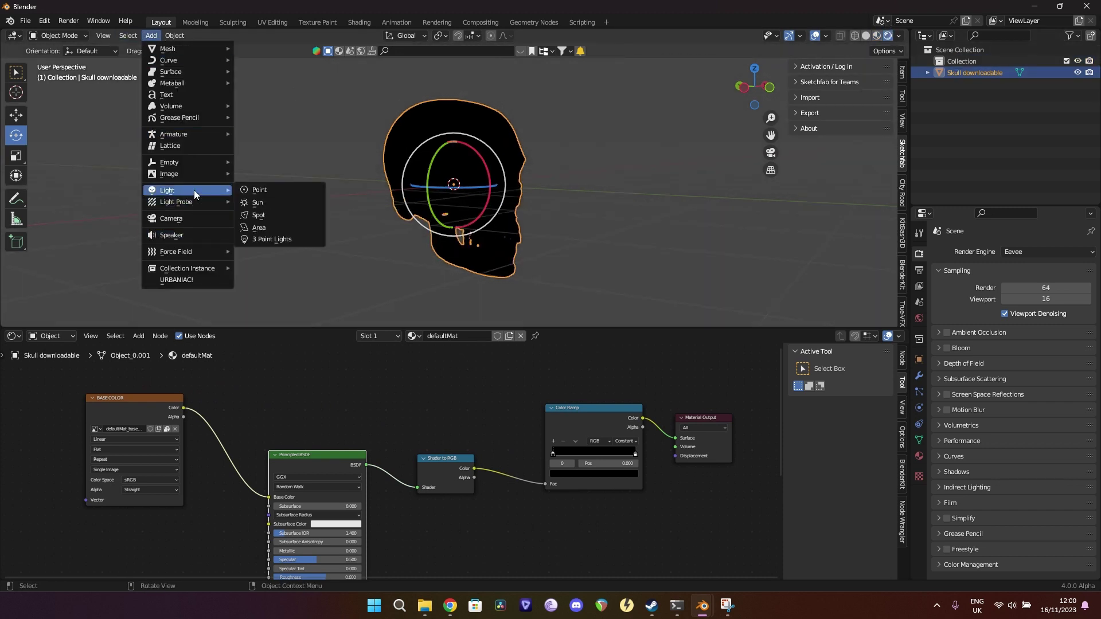
click(257, 232)
middle_drag(439, 236, 432, 226)
click(16, 115)
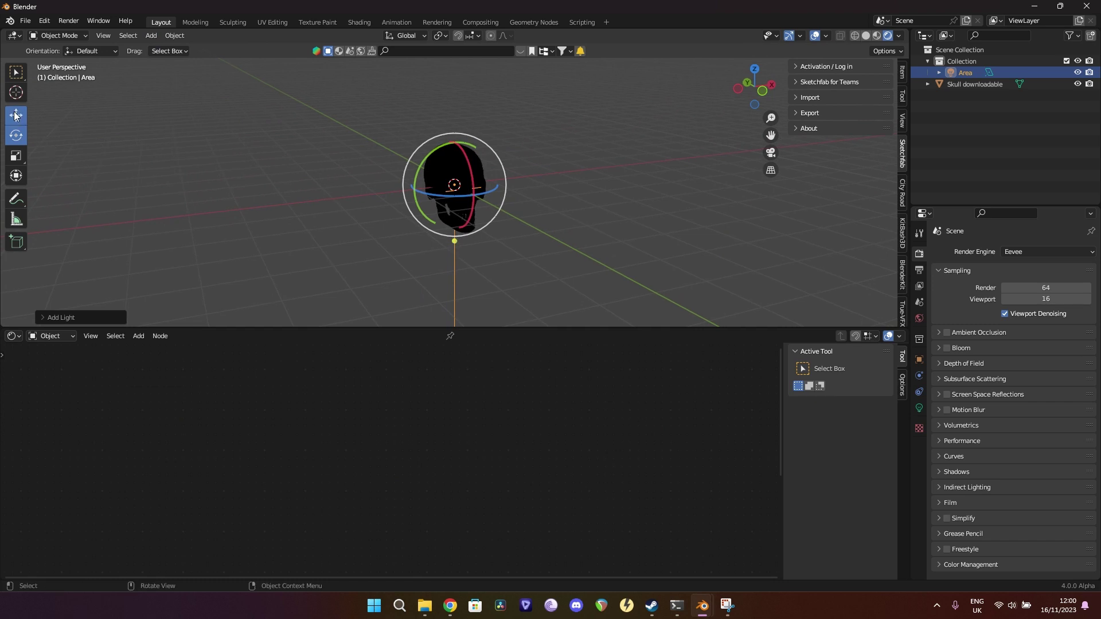
shift+middle_drag(404, 177, 386, 208)
drag(441, 174, 531, 151)
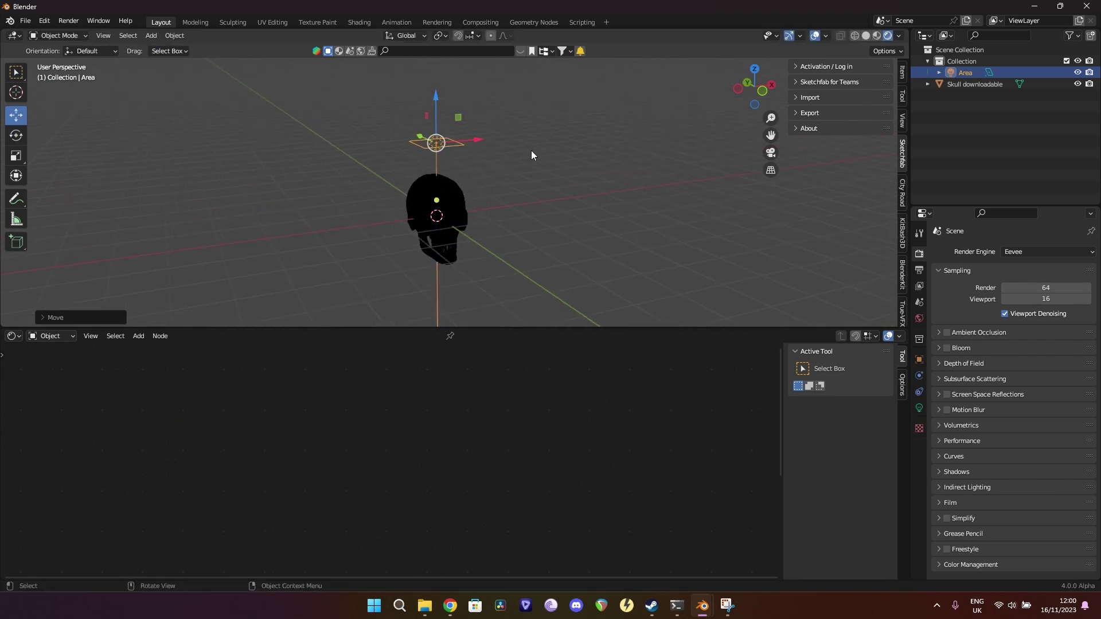
scroll(527, 156, up, 5)
Scale the area light up to about twice its size and set its power to 50 W.
key(s)
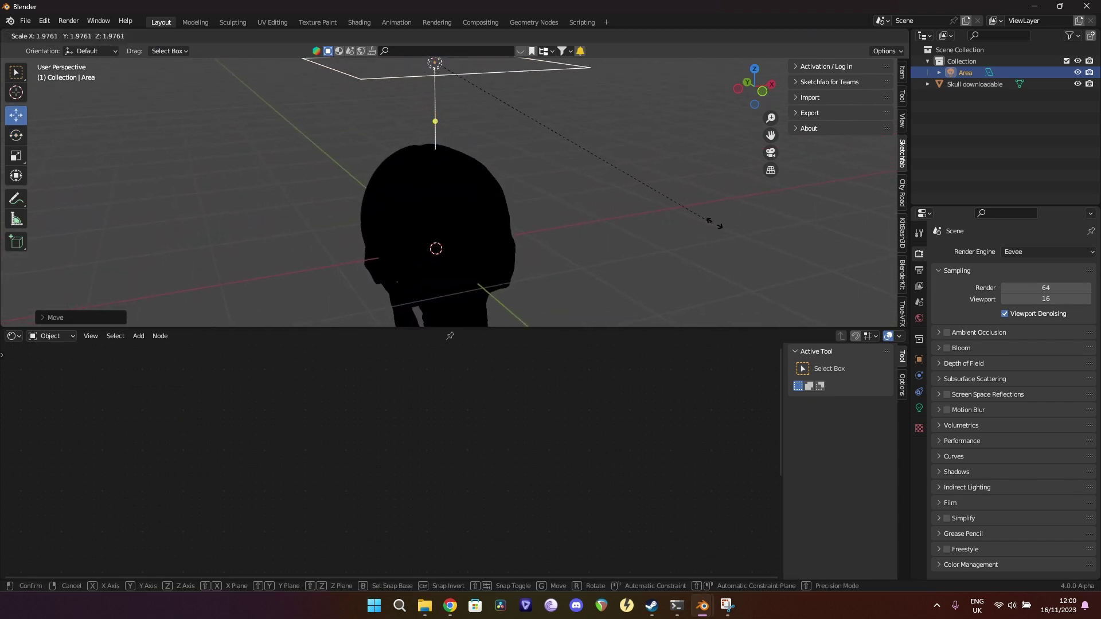
click(714, 222)
click(919, 407)
click(1028, 331)
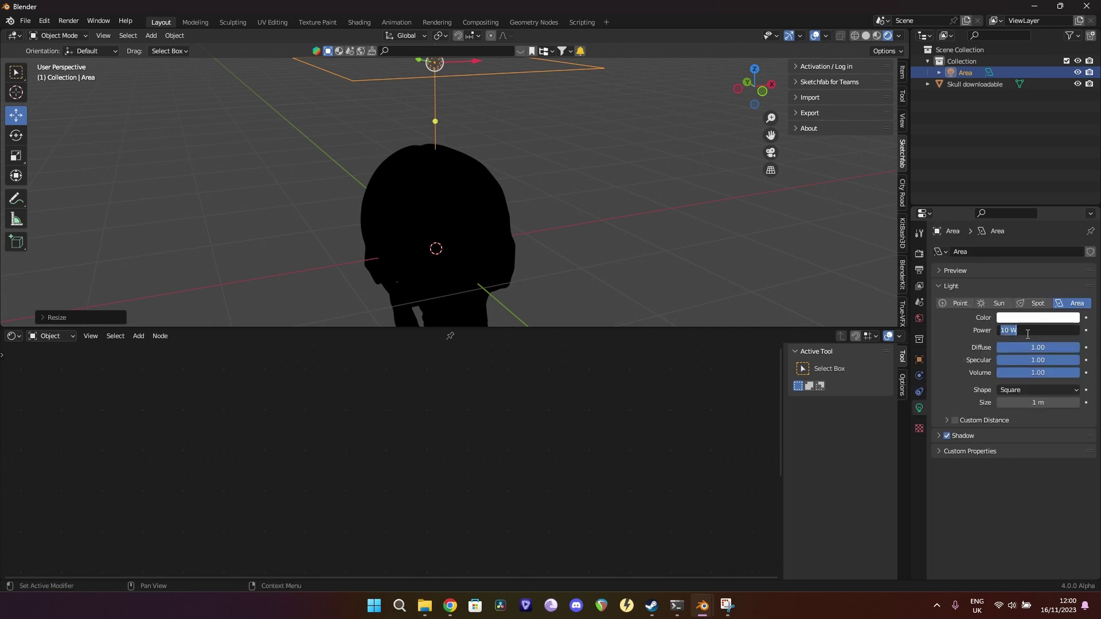
text(50)
key(Return)
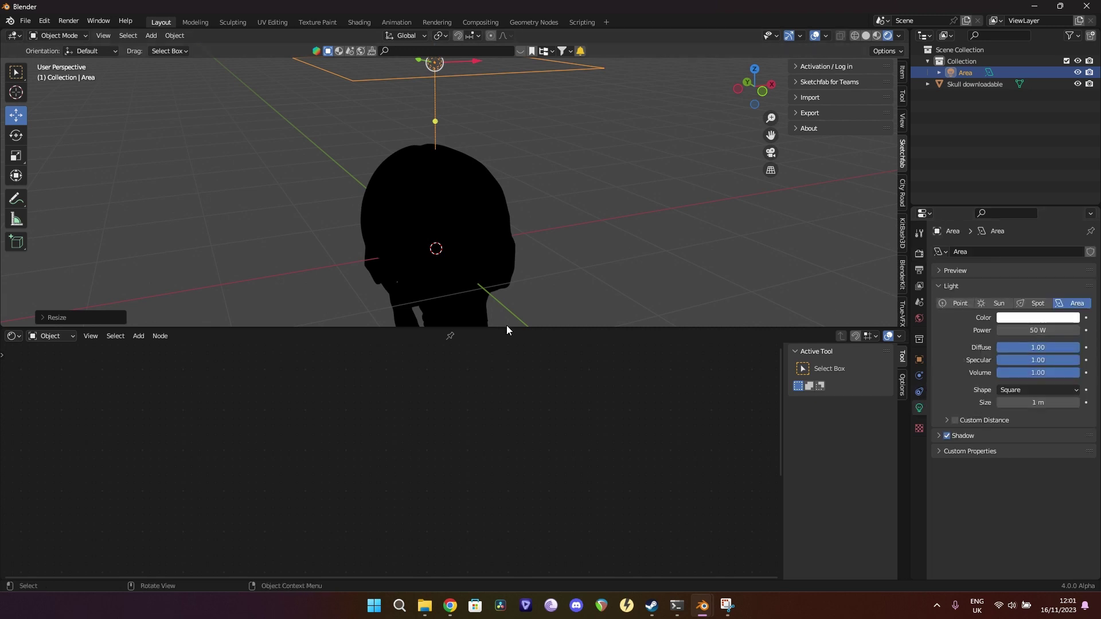
Select the skull and move the Color Ramp's white stop to position 0.127.
click(462, 242)
drag(635, 454, 558, 457)
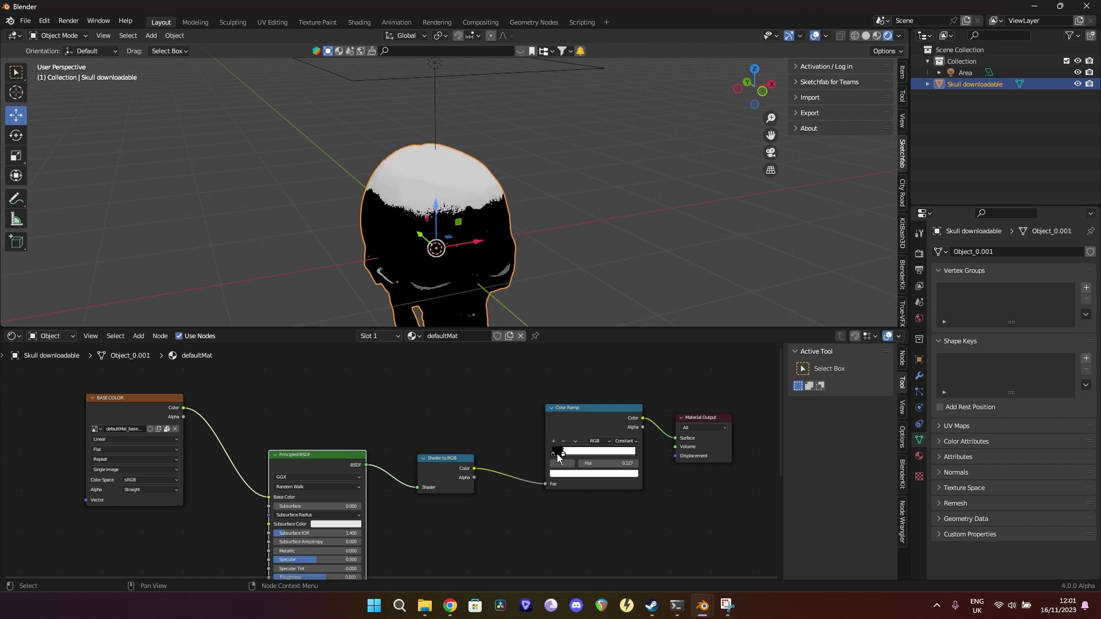
Select the area light and move it along the Y axis towards the front of the skull.
mouse_move(497, 204)
middle_down()
mouse_move(506, 209)
mouse_move(506, 197)
mouse_move(512, 218)
middle_up()
click(443, 99)
key(g)
key(y)
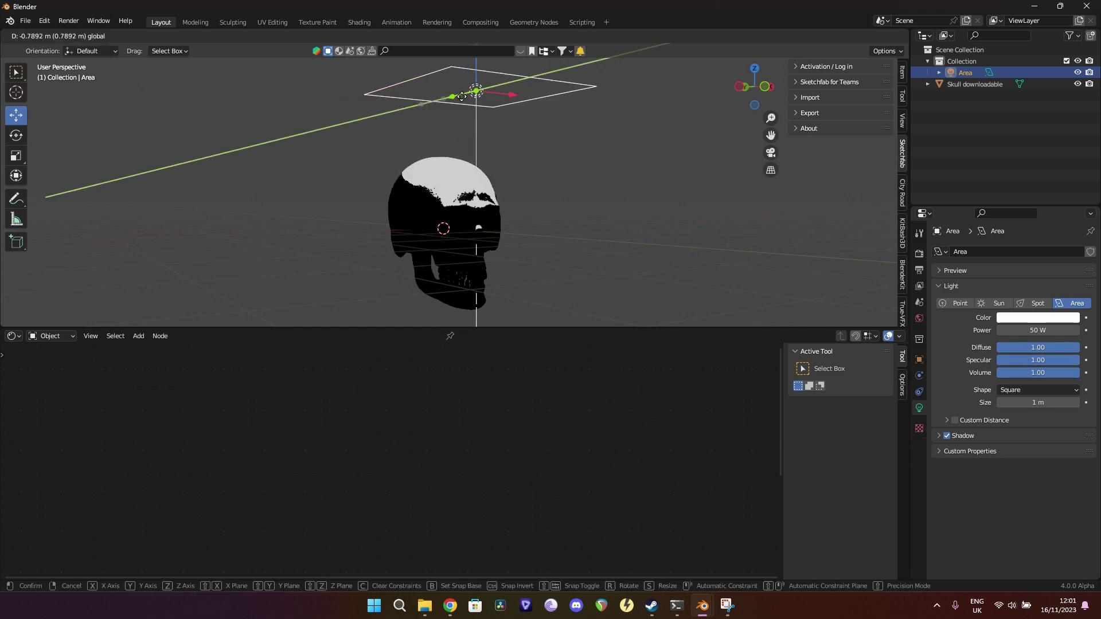
drag(510, 92, 507, 93)
middle_drag(582, 168, 562, 171)
Set the area light's power to about 341.3 W and enlarge the 3D viewport over the node editor.
drag(1009, 324, 1067, 324)
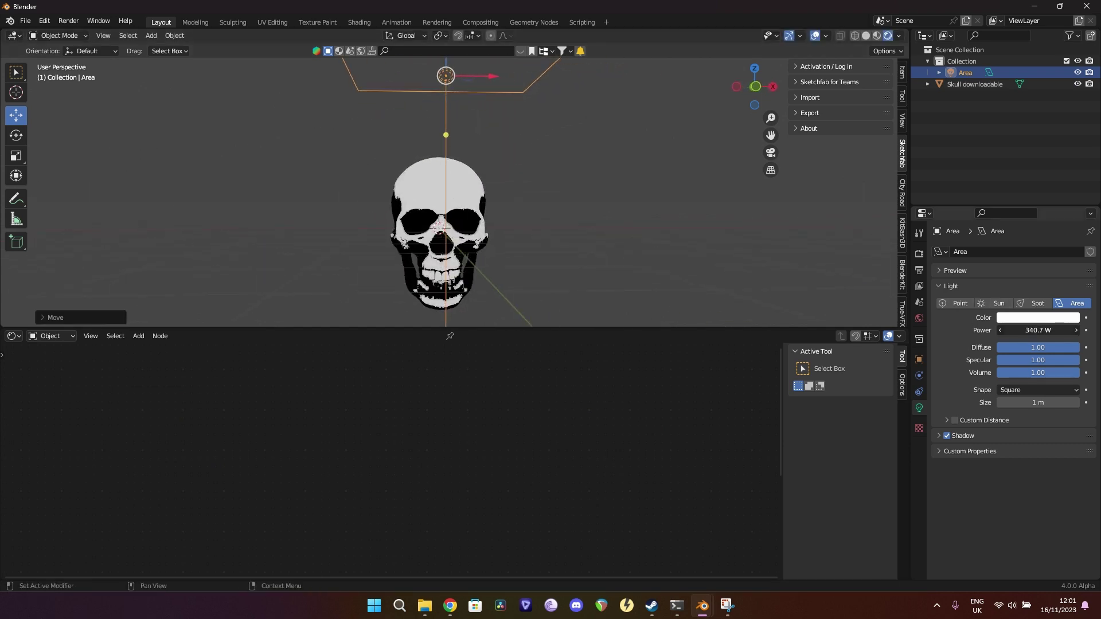
middle_drag(583, 307, 575, 273)
drag(566, 327, 570, 451)
scroll(551, 298, up, 3)
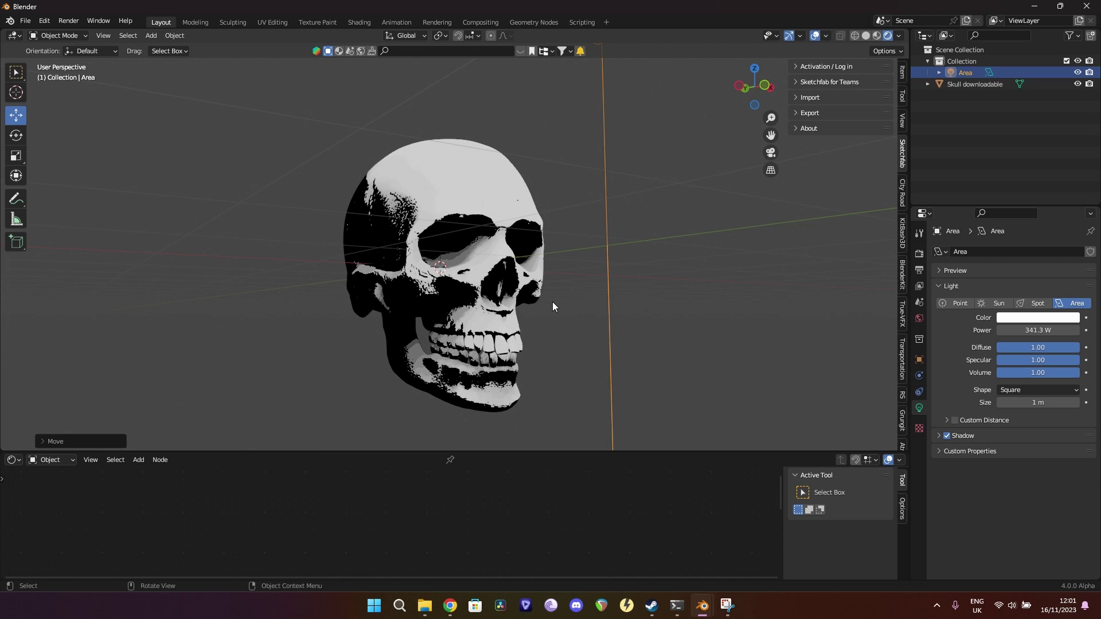
scroll(657, 321, down, 4)
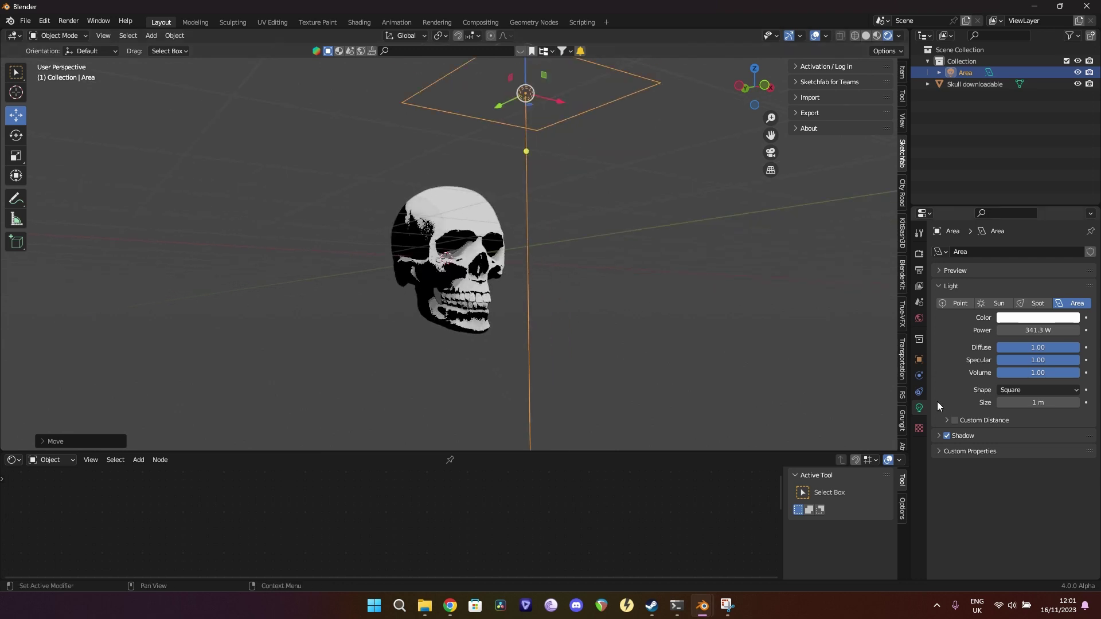
Enable Contact Shadows on the area light with distance 7.4 m, bias 1.050 and thickness 1.94 m.
click(939, 436)
click(947, 483)
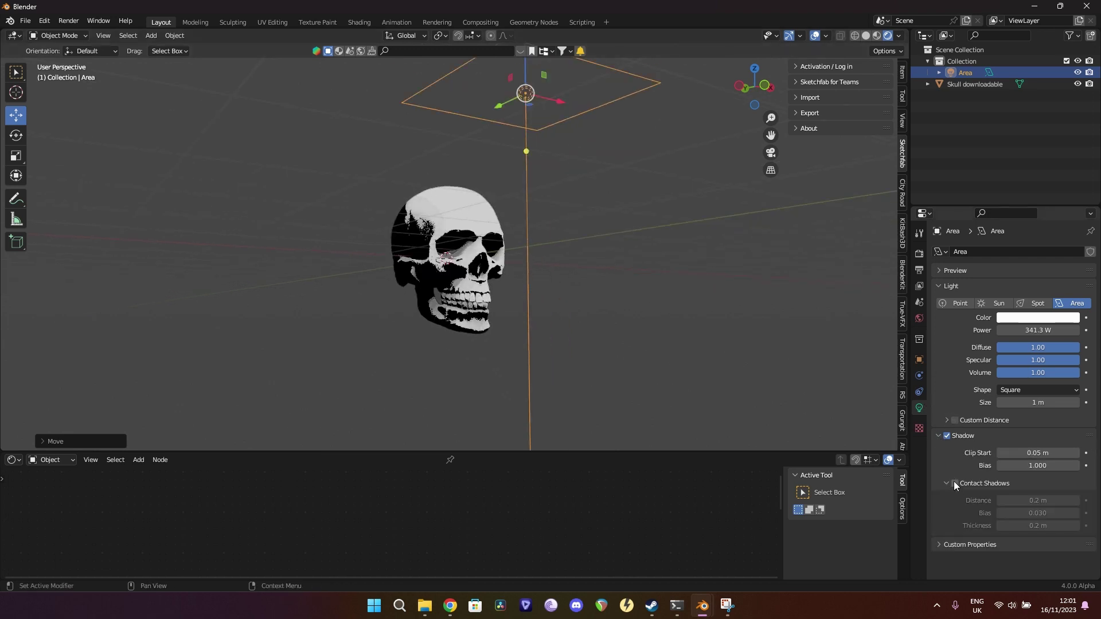
click(955, 484)
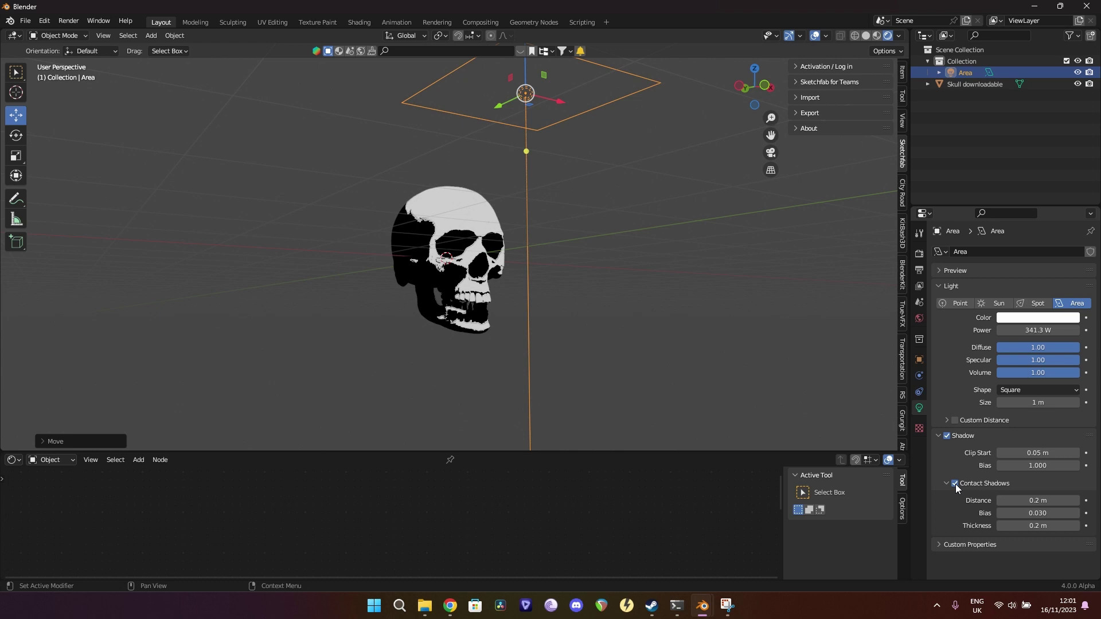
drag(1037, 501, 1078, 501)
mouse_move(1037, 513)
mouse_down()
mouse_move(1075, 513)
mouse_move(1068, 526)
mouse_up()
scroll(624, 281, up, 4)
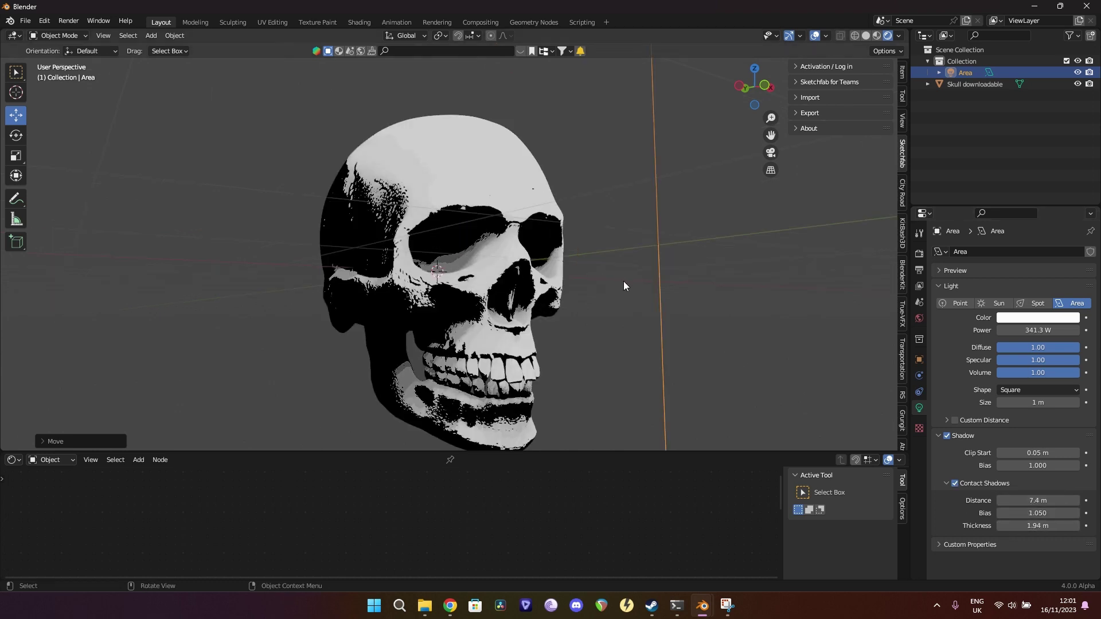
scroll(519, 262, up, 5)
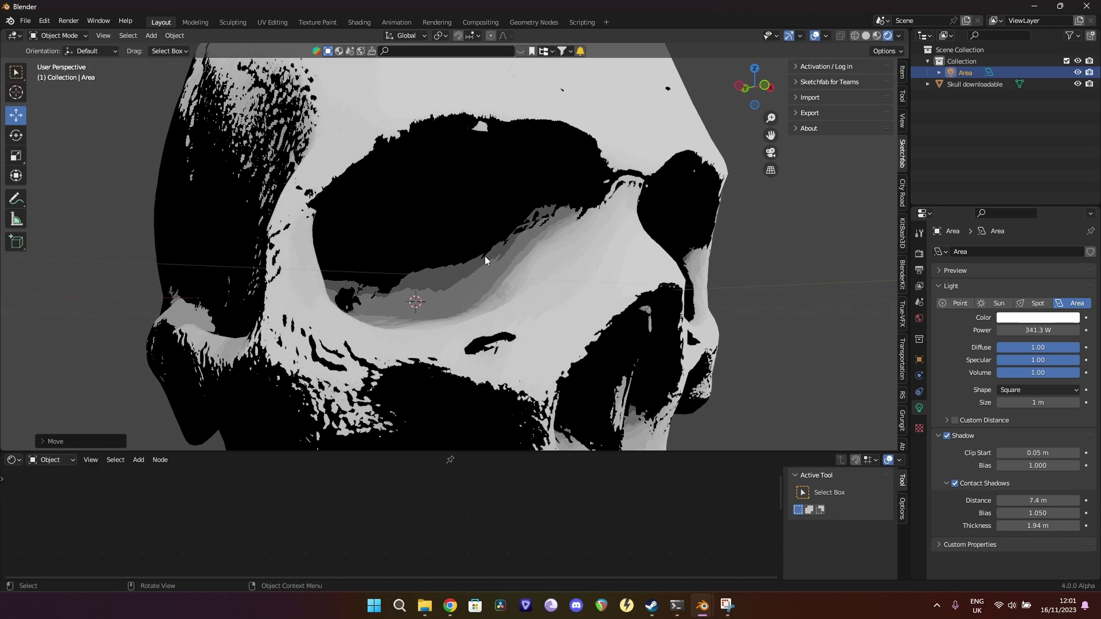
scroll(472, 241, down, 6)
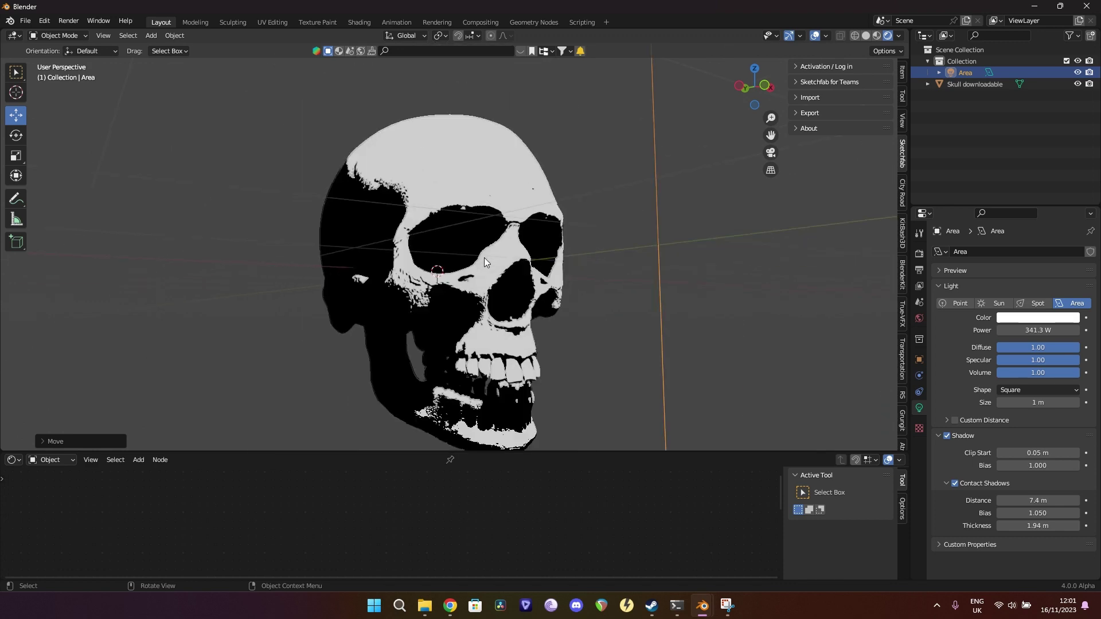
Disable Soft Shadows in the Eevee render settings and check the shading on the skull up close.
click(919, 253)
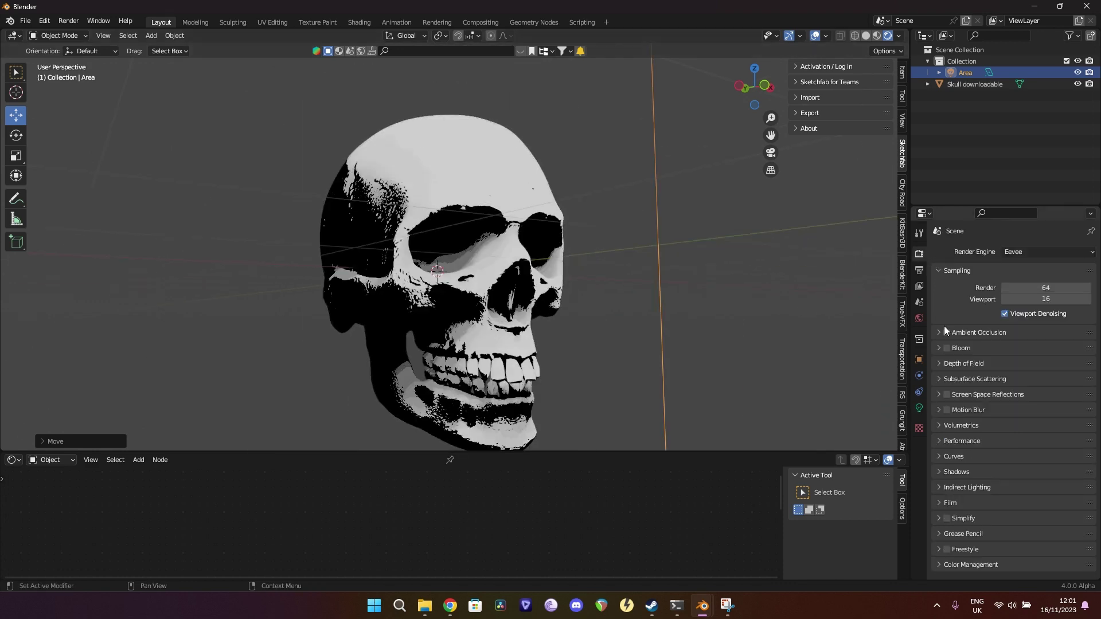
click(939, 473)
scroll(939, 473, down, 2)
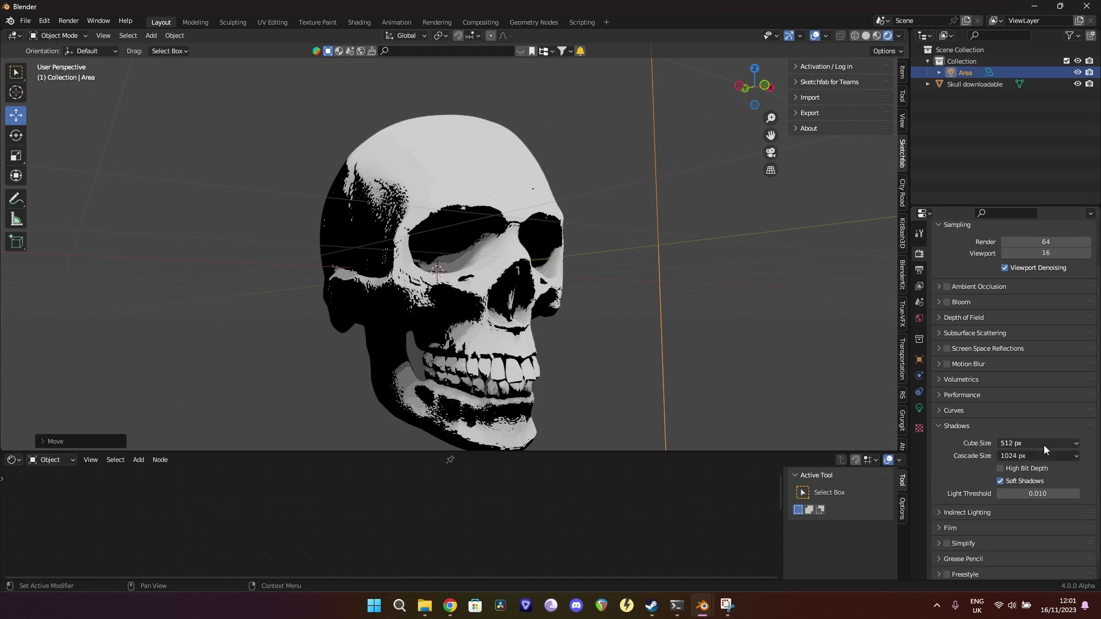
click(1001, 481)
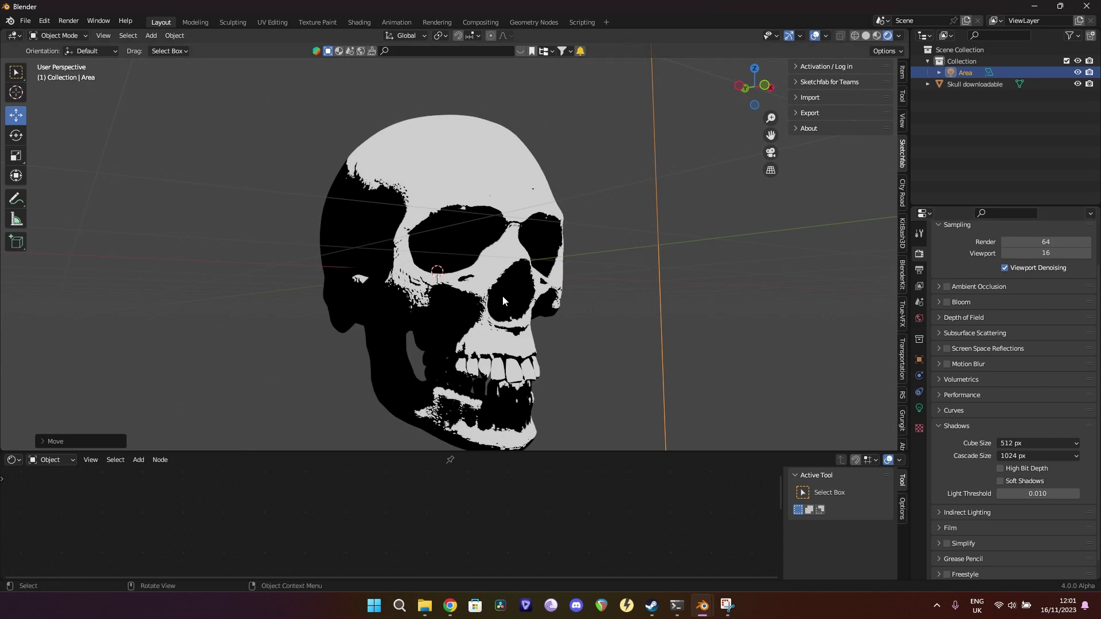
scroll(524, 246, up, 3)
middle_drag(524, 245, 544, 307)
scroll(534, 320, down, 2)
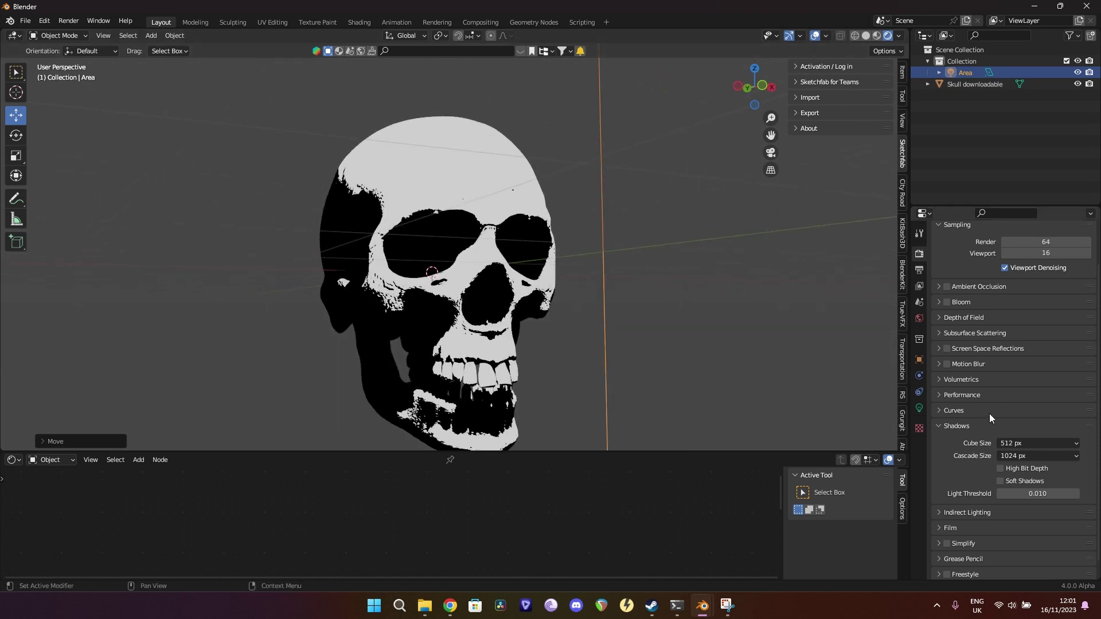
Set both the shadow Cube Size and Cascade Size to 4096 px and inspect the skull's shadow edges.
click(1018, 447)
click(1018, 528)
click(1032, 455)
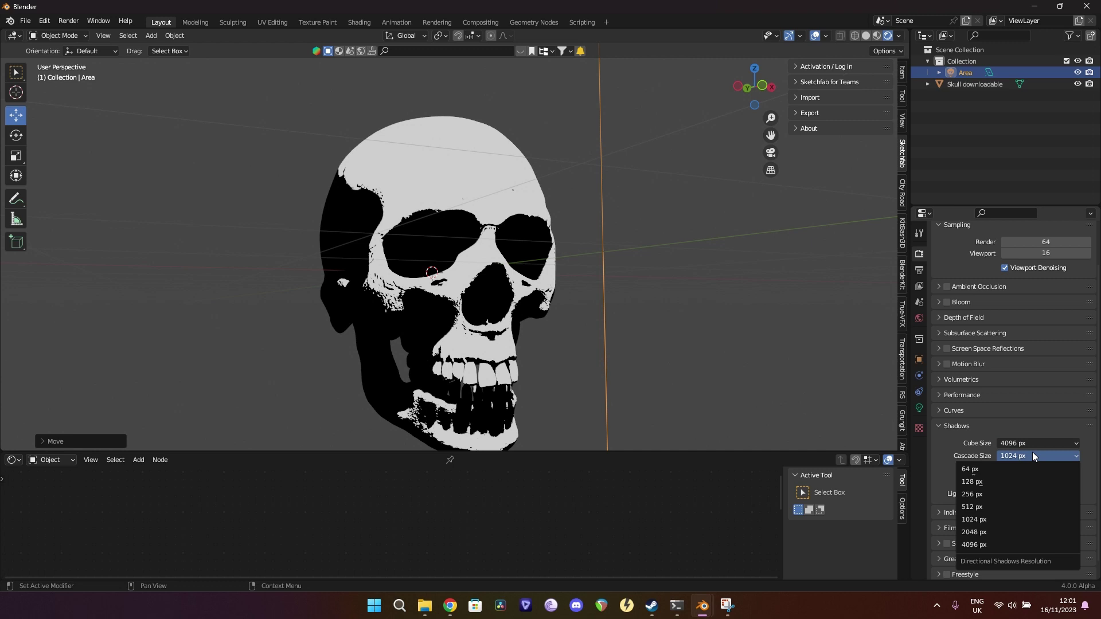
click(1013, 544)
click(690, 308)
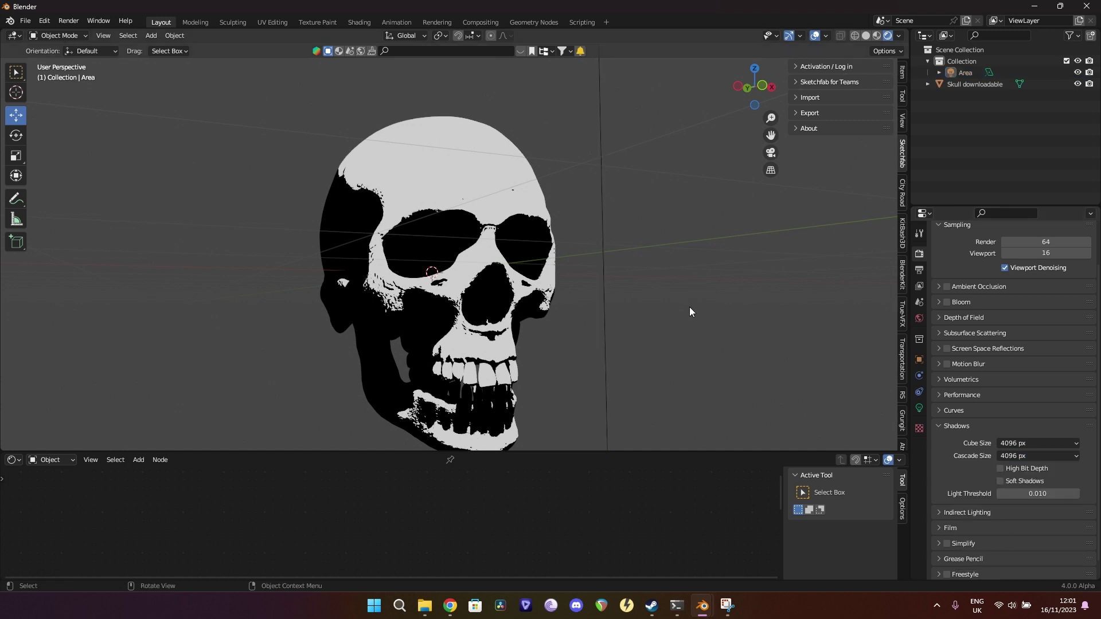
scroll(690, 307, up, 2)
scroll(519, 295, up, 2)
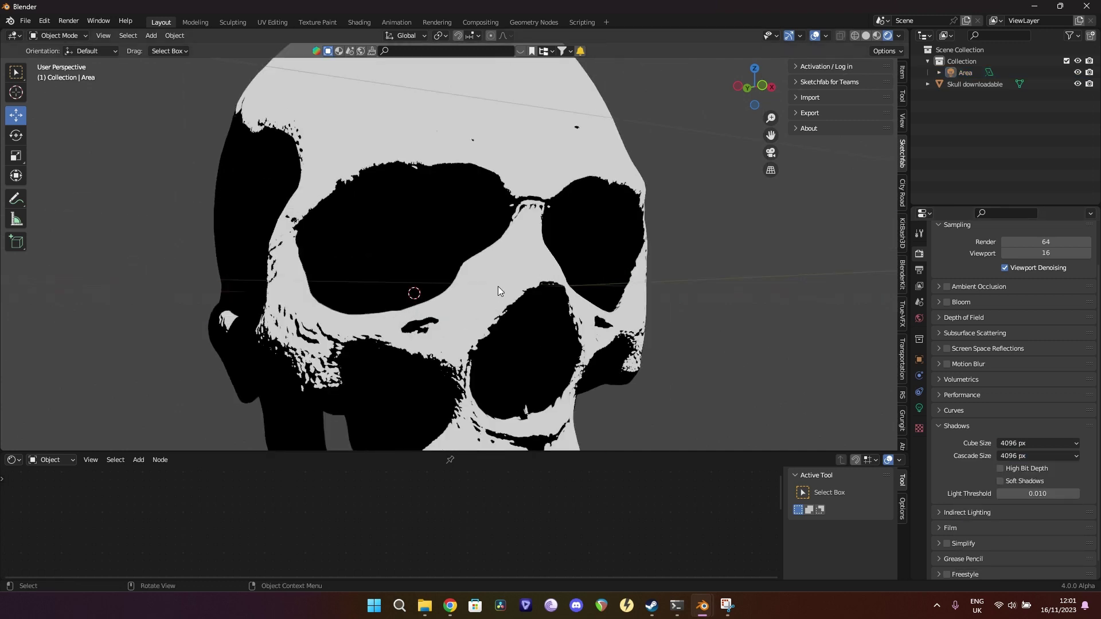
scroll(505, 287, up, 4)
middle_drag(512, 287, 573, 274)
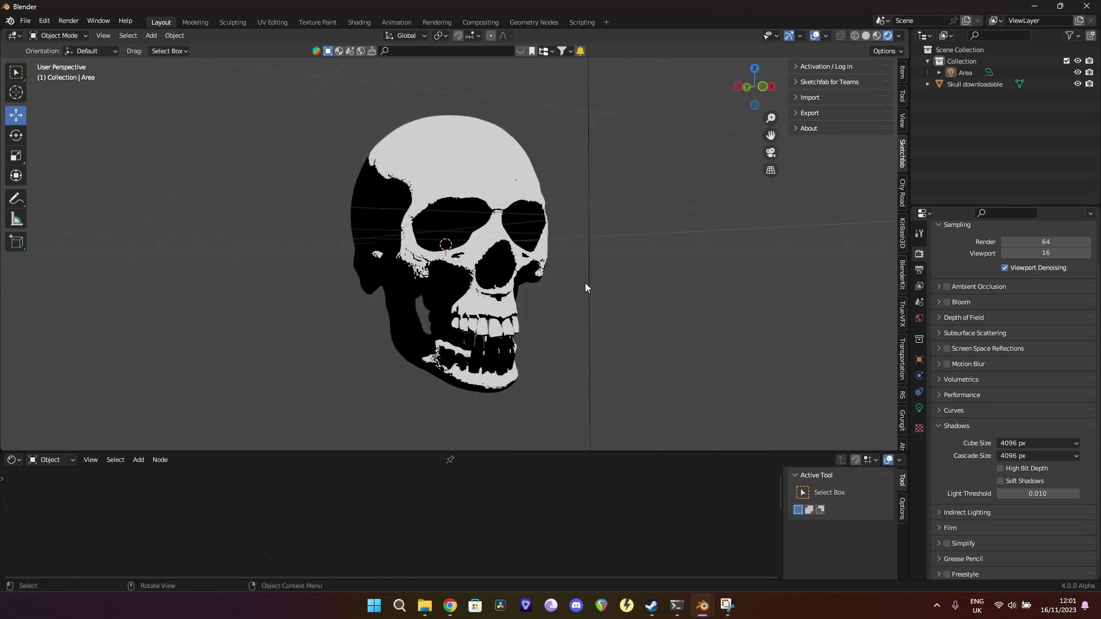
Select the skull and move the Color Ramp's white stop to position 0.191.
click(484, 185)
scroll(448, 507, up, 5)
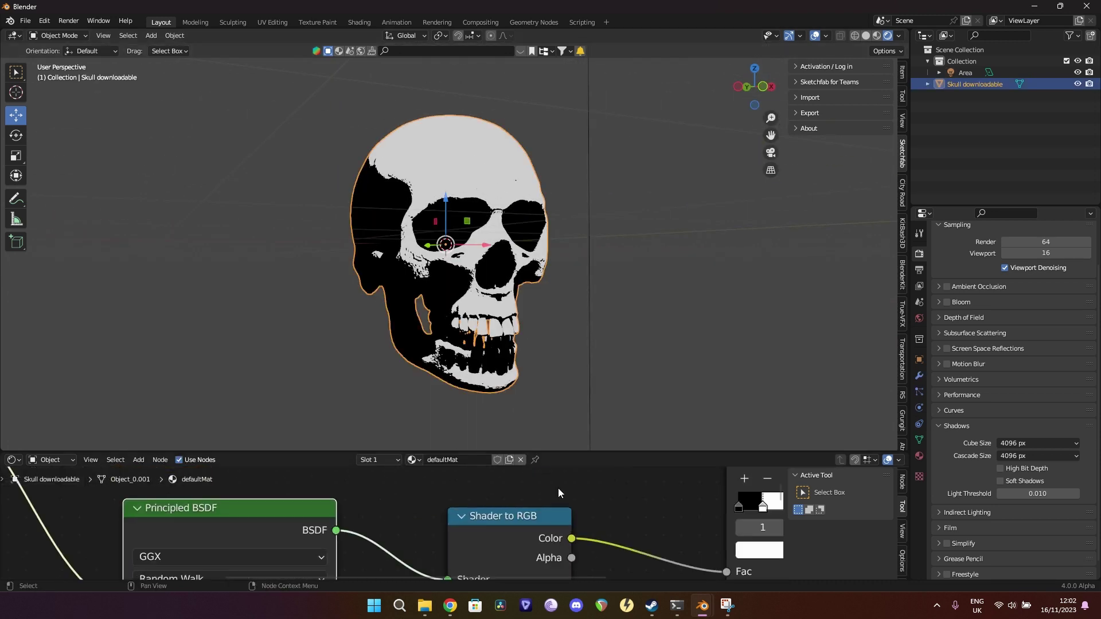
middle_drag(458, 482, 417, 547)
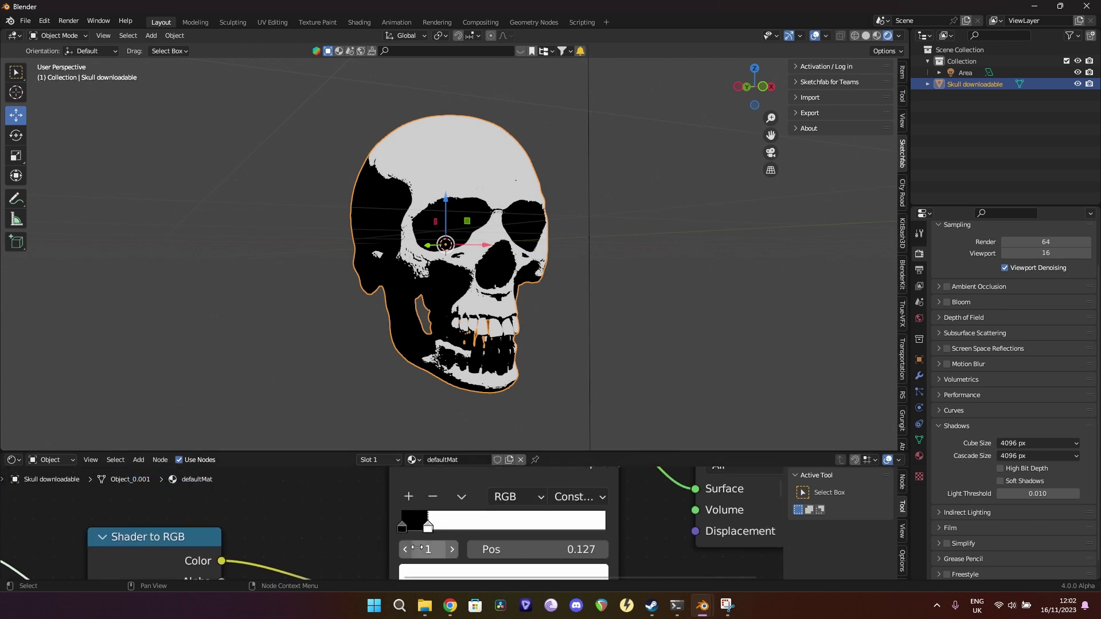
drag(428, 531, 459, 531)
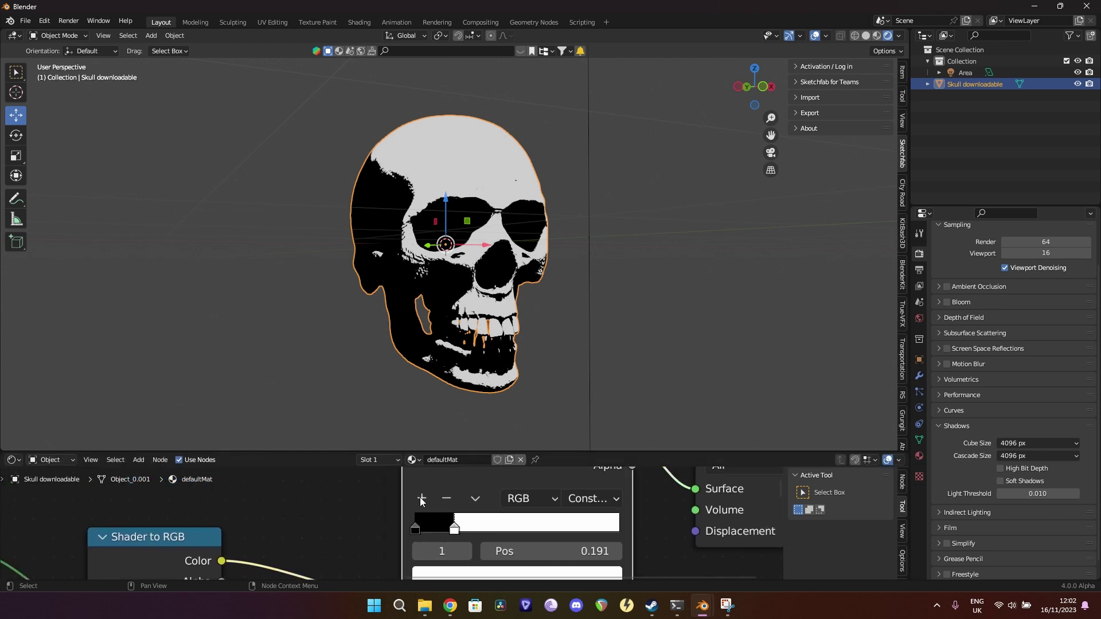
Add a stop between black and white on the Color Ramp and colour it grey with value 0.210.
click(422, 498)
scroll(476, 525, down, 1)
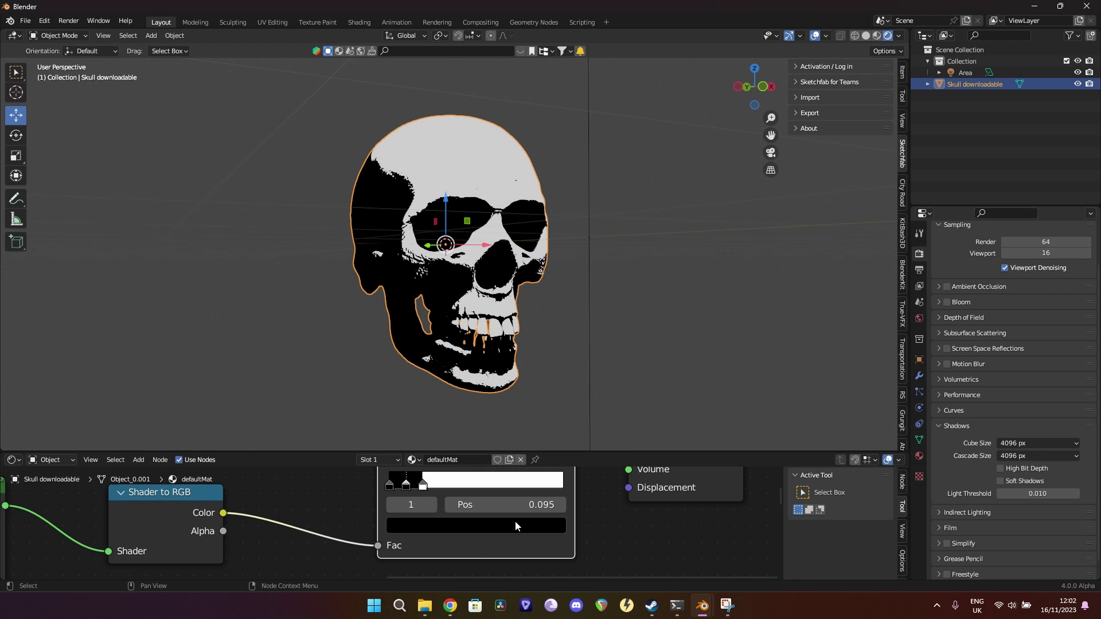
click(476, 525)
drag(531, 363, 531, 362)
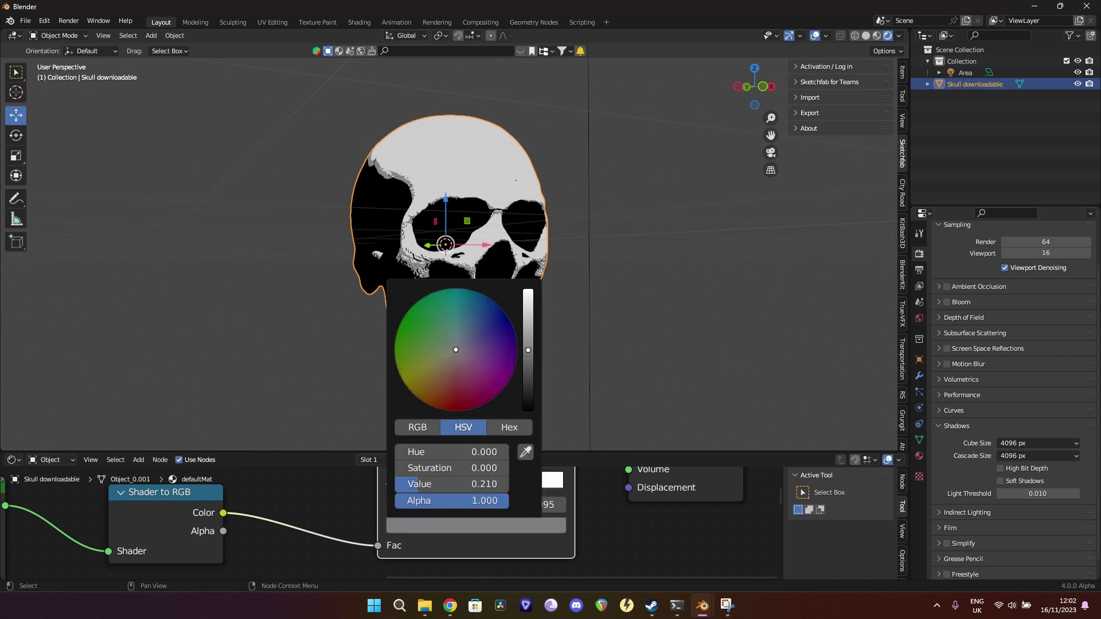
Move the grey stop close to the black one and the white stop to position 0.618, checking the three-tone shading.
scroll(641, 505, up, 3)
drag(432, 513, 394, 514)
scroll(587, 335, up, 4)
middle_drag(586, 335, 413, 501)
scroll(456, 348, down, 2)
middle_drag(382, 351, 471, 428)
click(438, 513)
drag(438, 514, 560, 513)
middle_drag(574, 355, 496, 300)
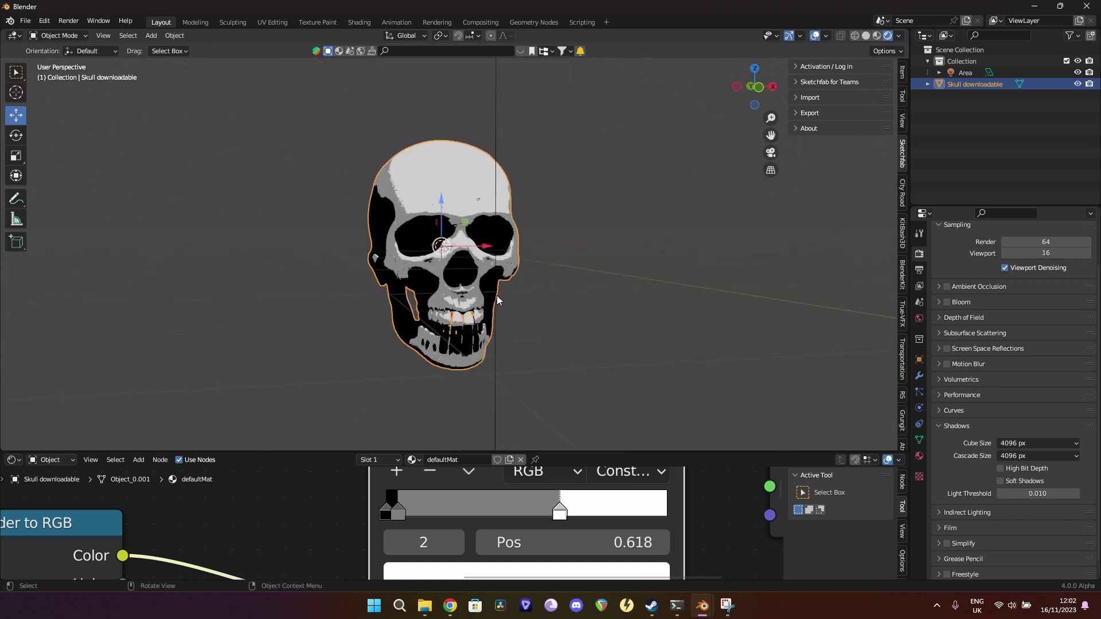
Delete the grey stop from the Color Ramp and move the white stop to position 0.091.
scroll(283, 490, down, 2)
middle_drag(282, 490, 364, 491)
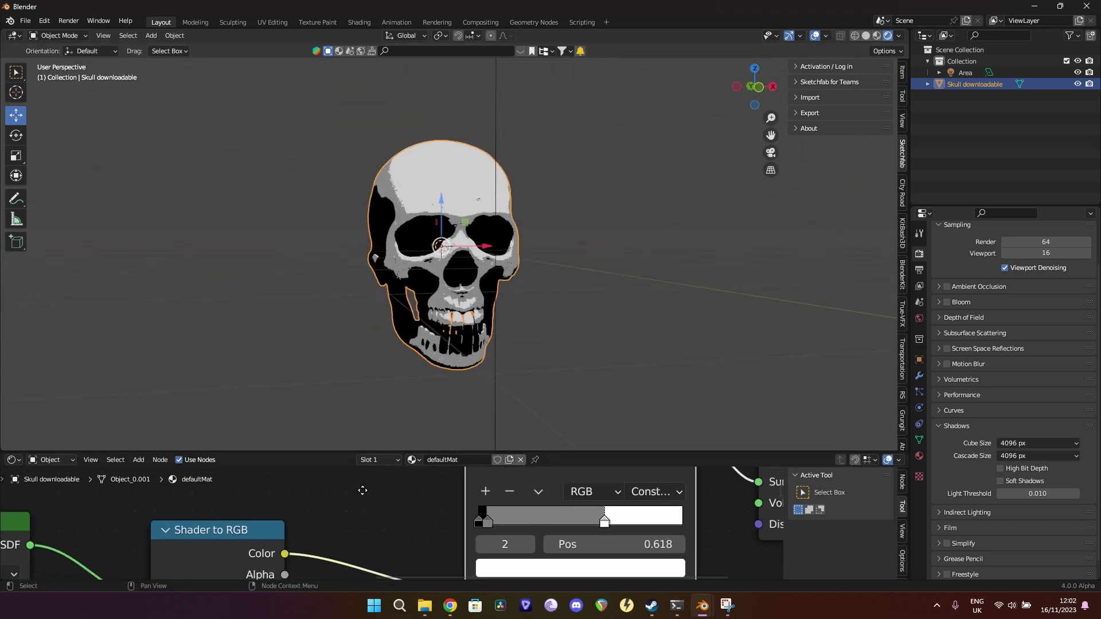
click(489, 522)
click(509, 495)
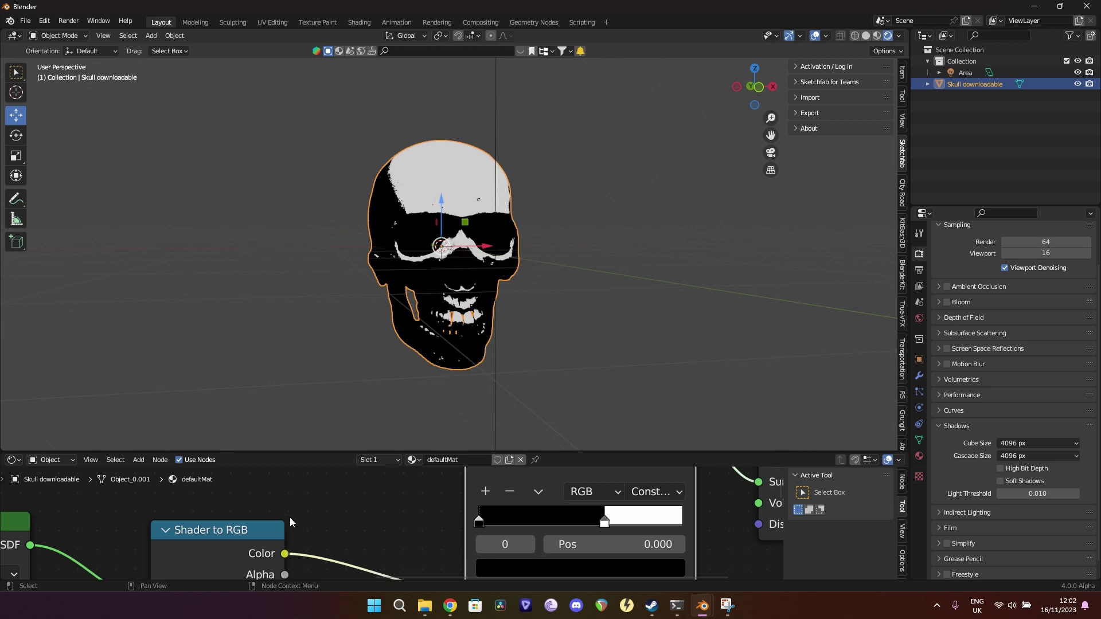
drag(603, 523, 497, 522)
scroll(404, 497, down, 5)
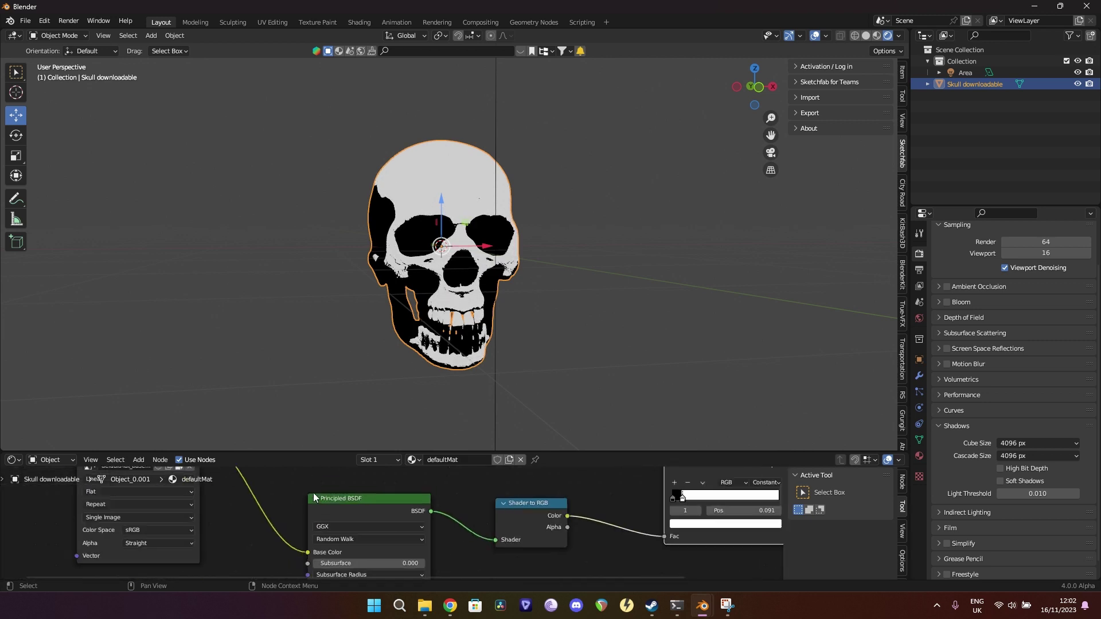
Move the base colour texture node further away from the Principled BSDF to free up space.
middle_drag(366, 506, 398, 474)
scroll(402, 497, down, 2)
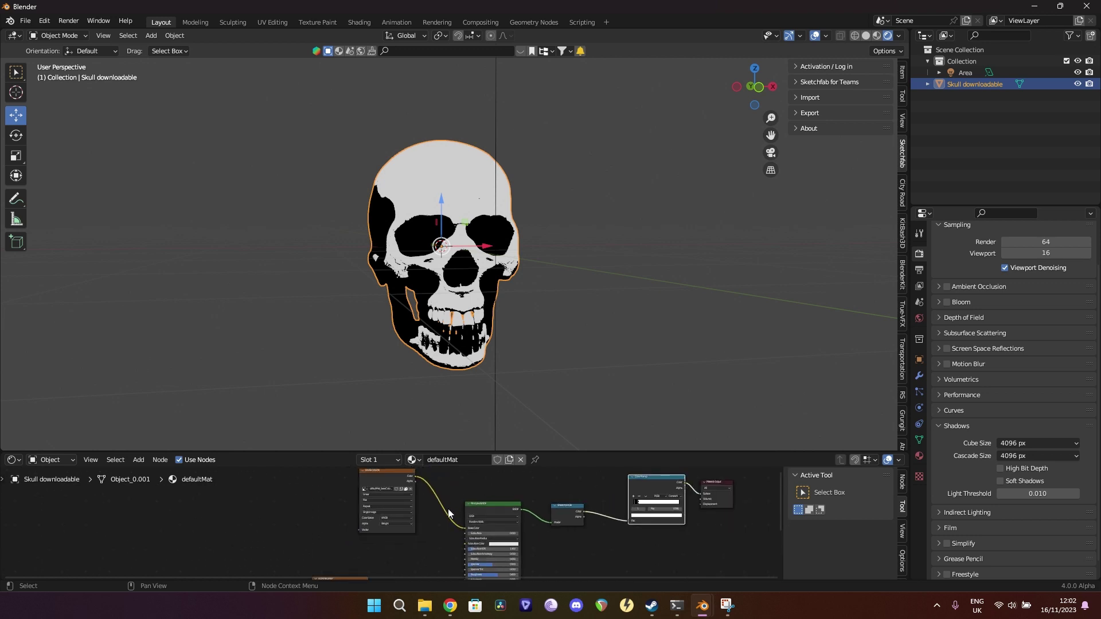
middle_drag(448, 509, 482, 483)
drag(397, 510, 328, 545)
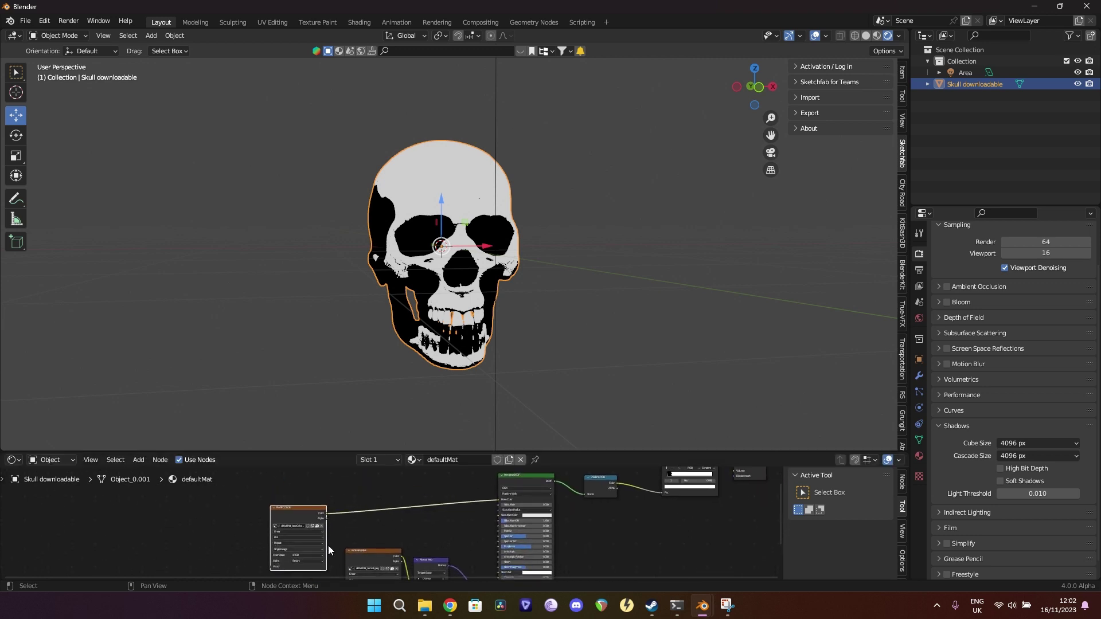
scroll(414, 508, up, 2)
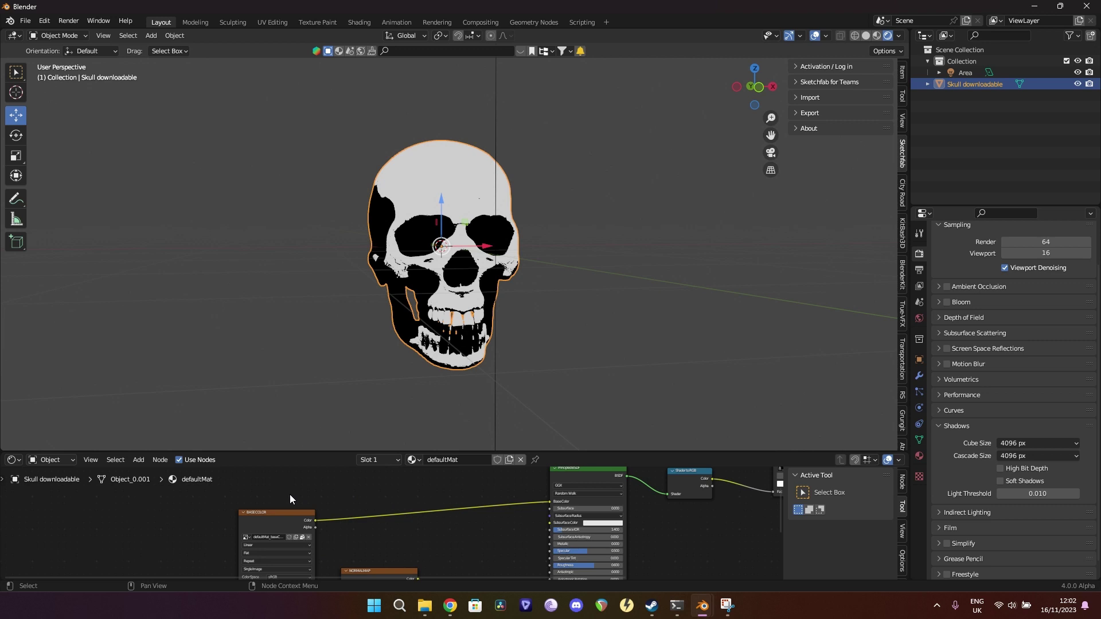
scroll(281, 496, up, 1)
scroll(274, 498, down, 3)
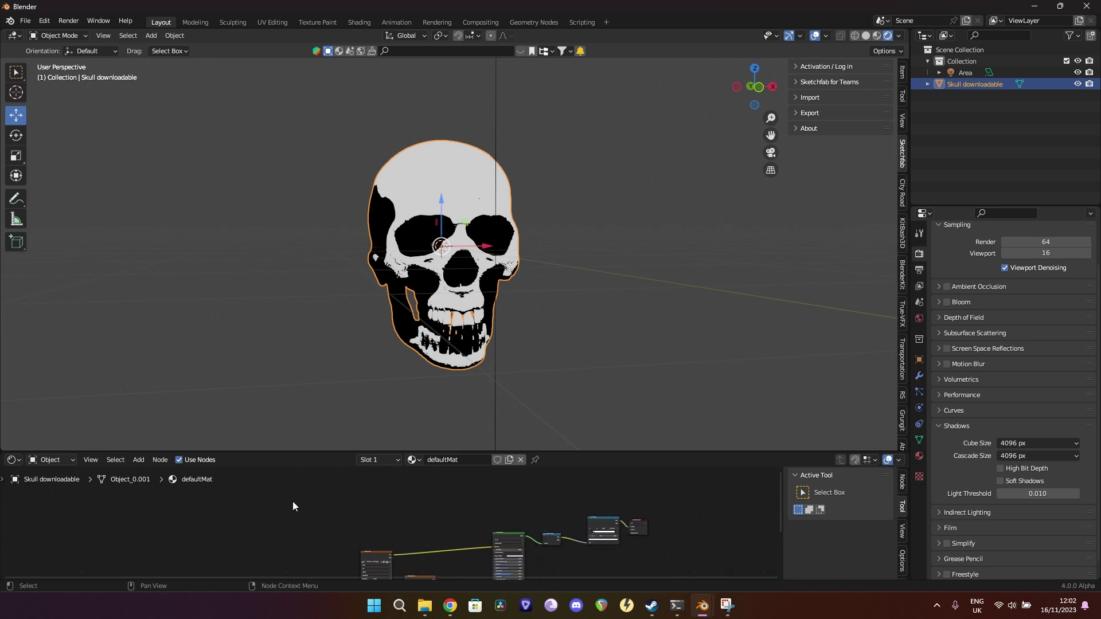
Add a Voronoi Texture node and place it above the base colour texture node.
click(135, 461)
click(154, 442)
text(vo)
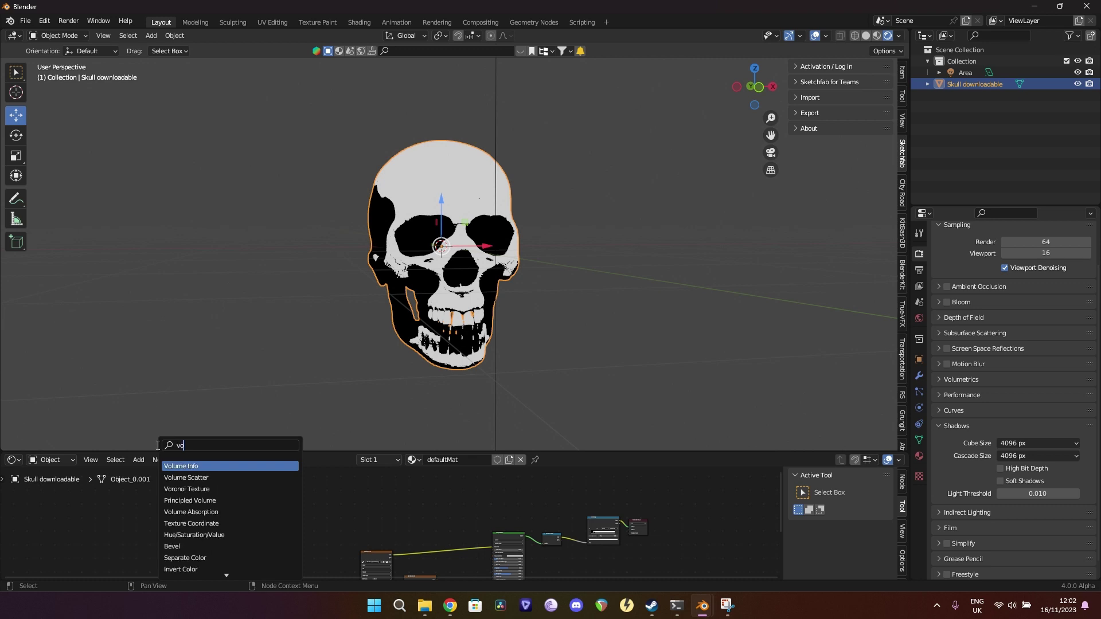
click(203, 489)
click(439, 543)
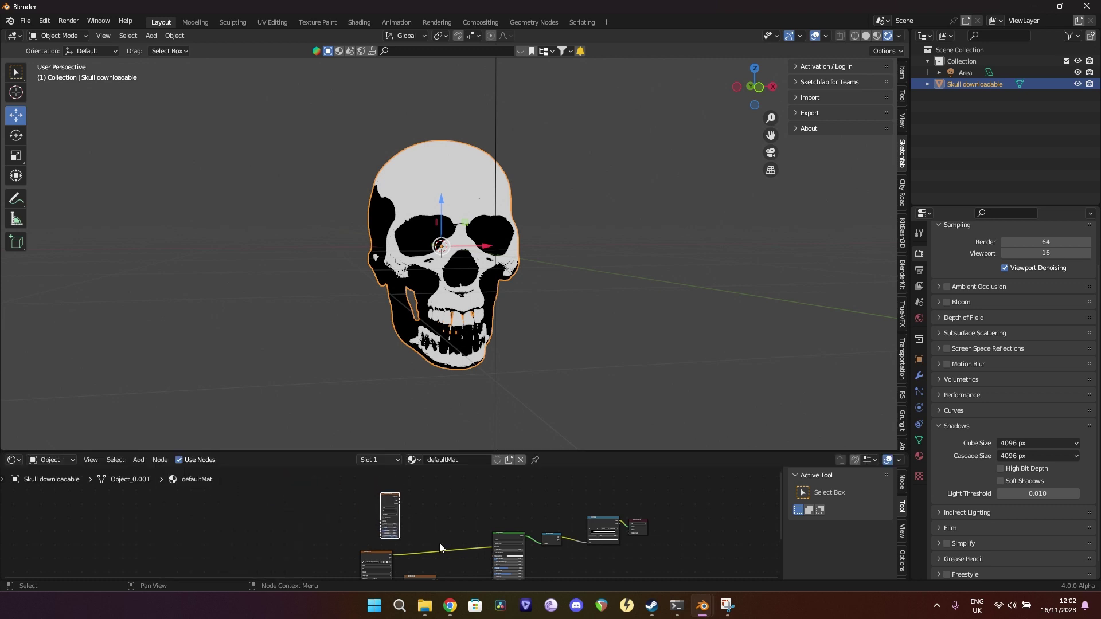
scroll(440, 541, up, 5)
click(315, 531)
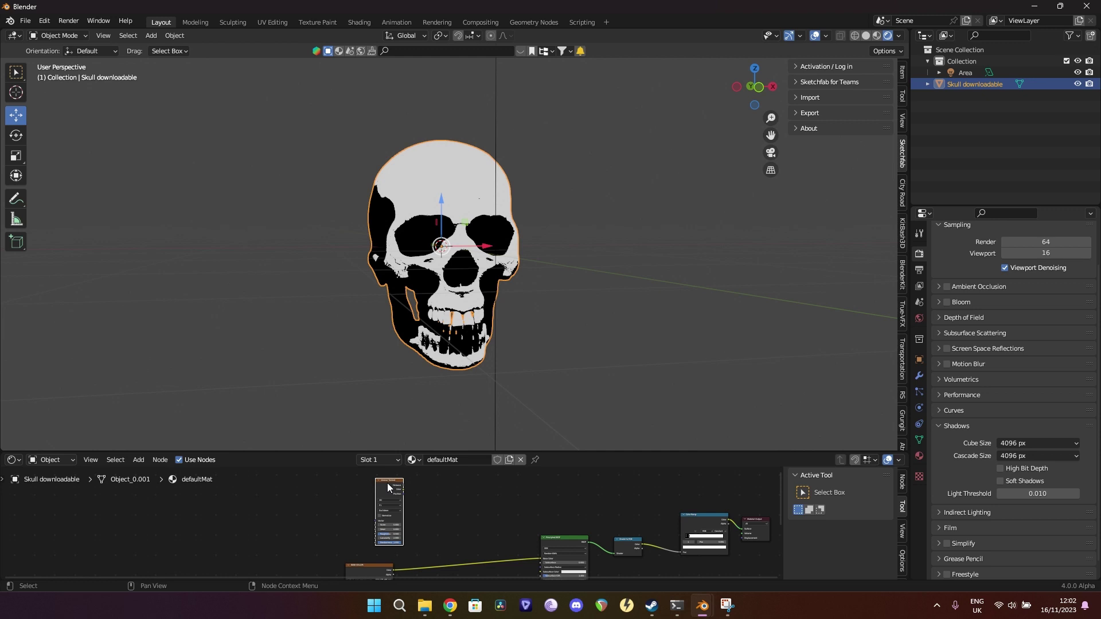
scroll(388, 483, down, 1)
middle_drag(474, 556, 497, 427)
scroll(532, 518, up, 4)
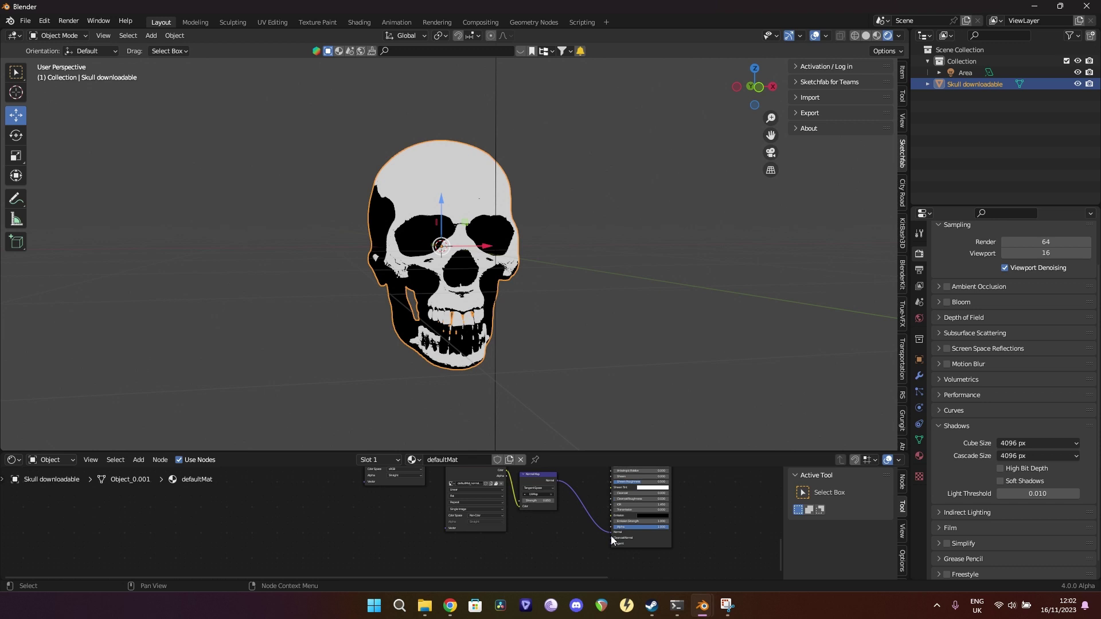
Disconnect the Normal Map from the Principled BSDF and connect the Voronoi Texture's Color output to its Base Color.
drag(611, 536, 590, 537)
scroll(398, 287, up, 8)
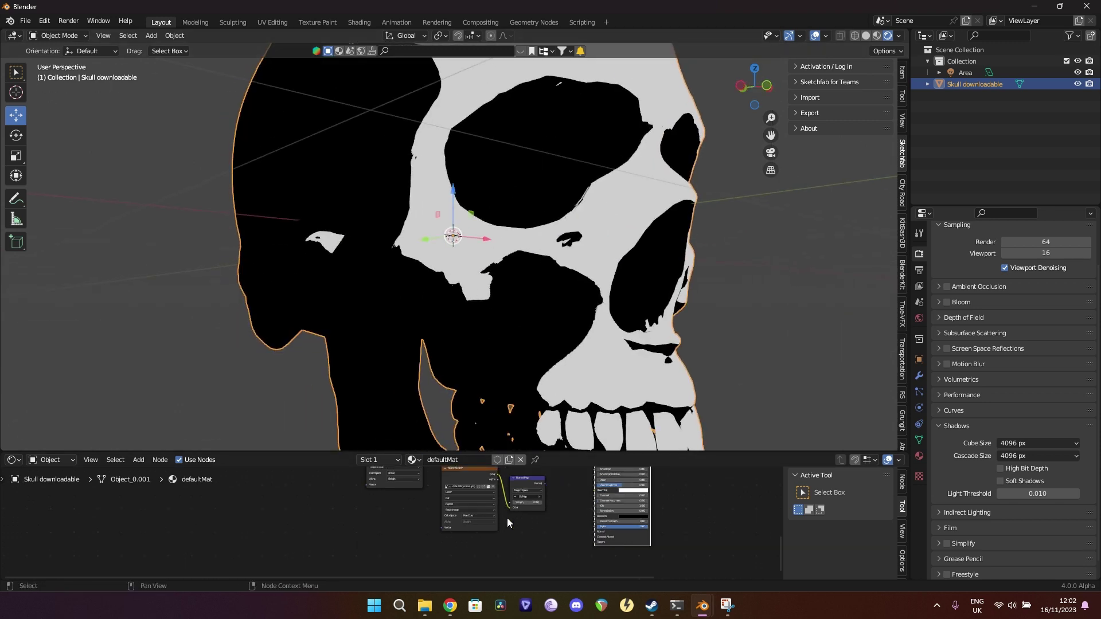
scroll(507, 518, up, 4)
middle_drag(470, 503, 460, 564)
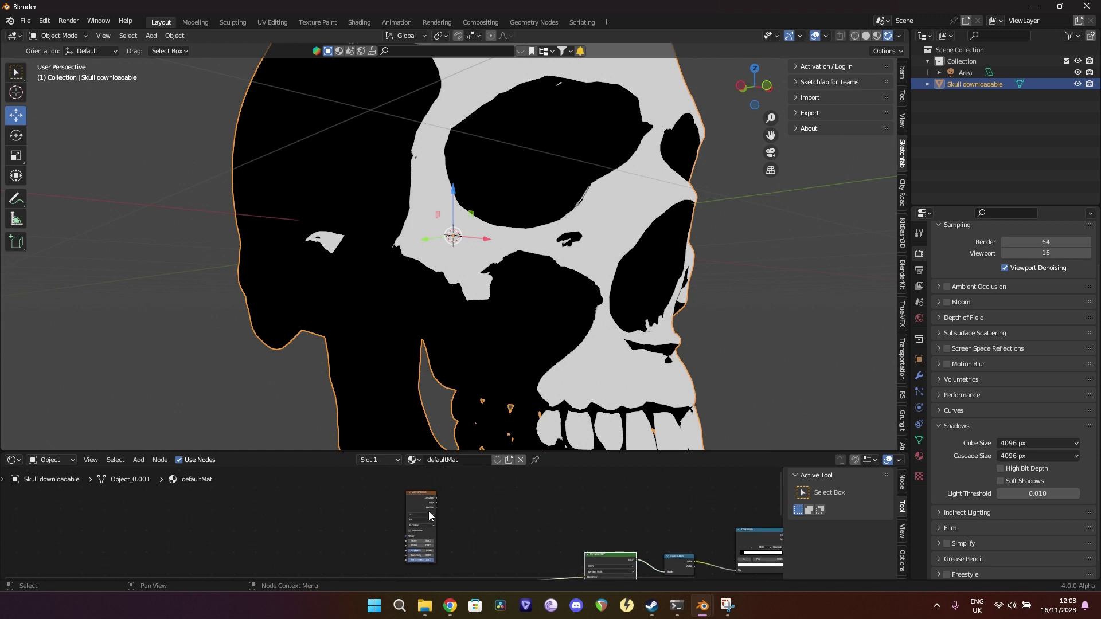
drag(436, 504, 586, 540)
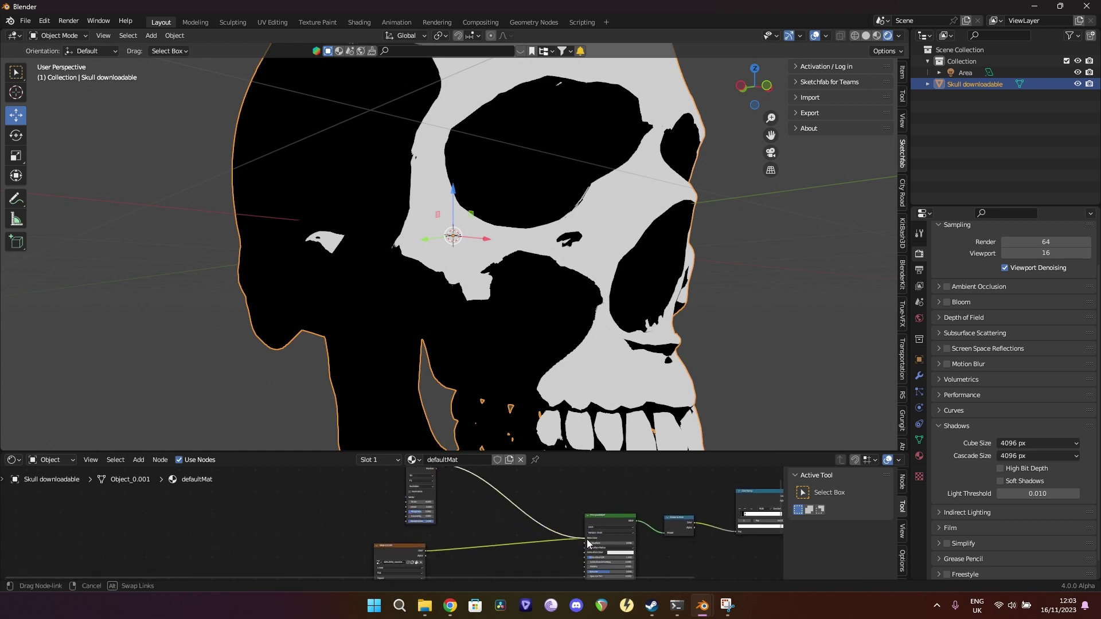
scroll(447, 513, up, 1)
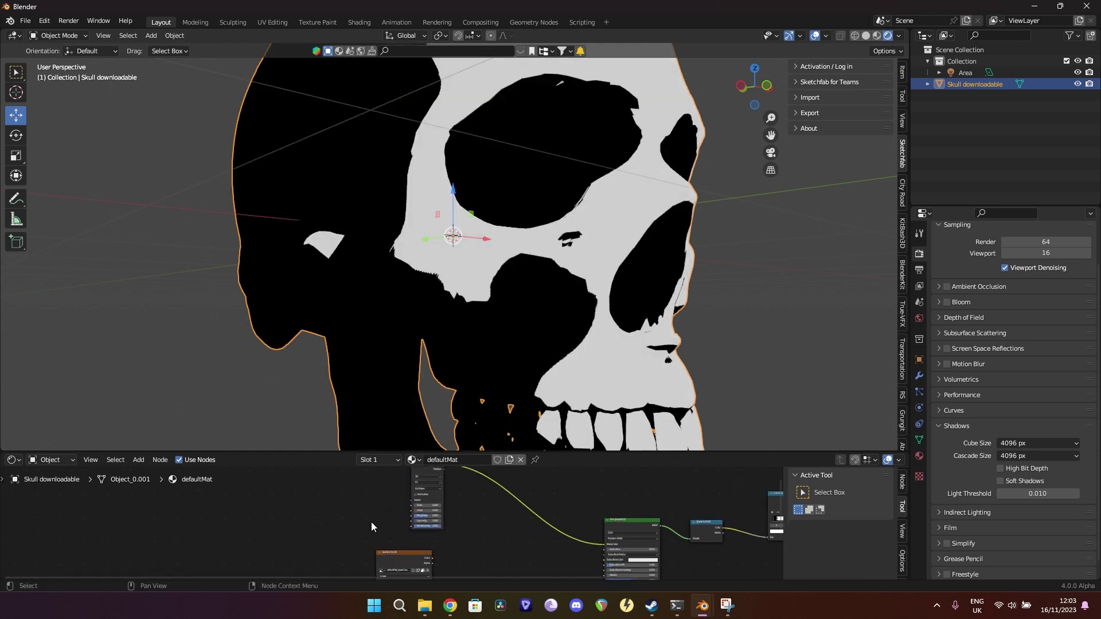
Add Texture Coordinate and Mapping nodes to the Voronoi Texture and feed the Mapping vector from the Object output.
middle_drag(371, 523, 401, 542)
scroll(392, 510, down, 2)
middle_drag(391, 505, 402, 508)
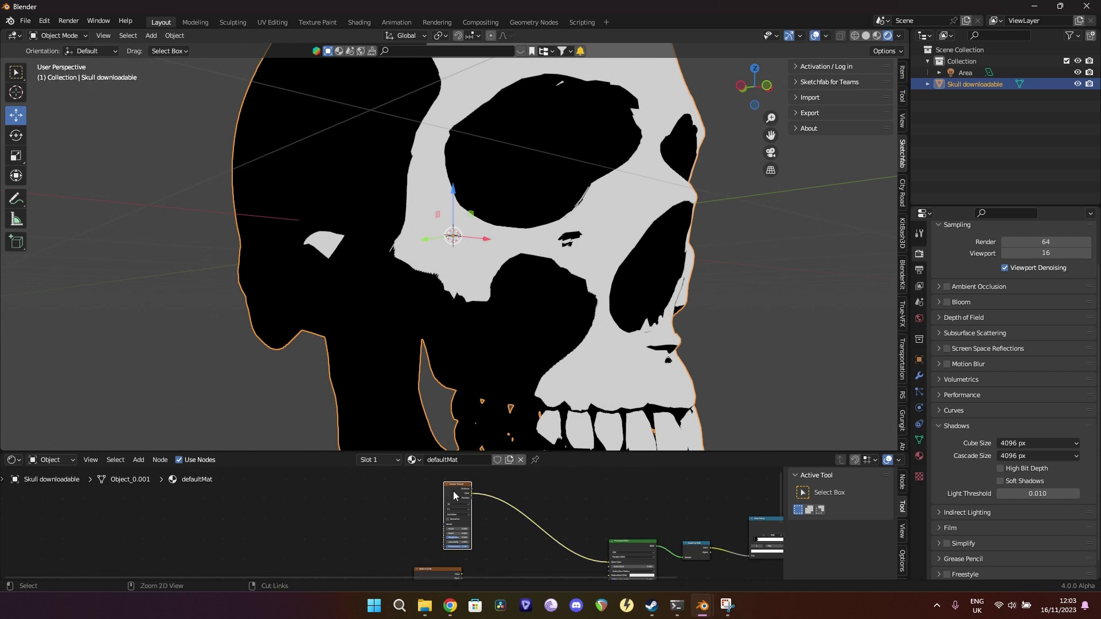
scroll(453, 491, up, 4)
middle_drag(416, 522, 404, 540)
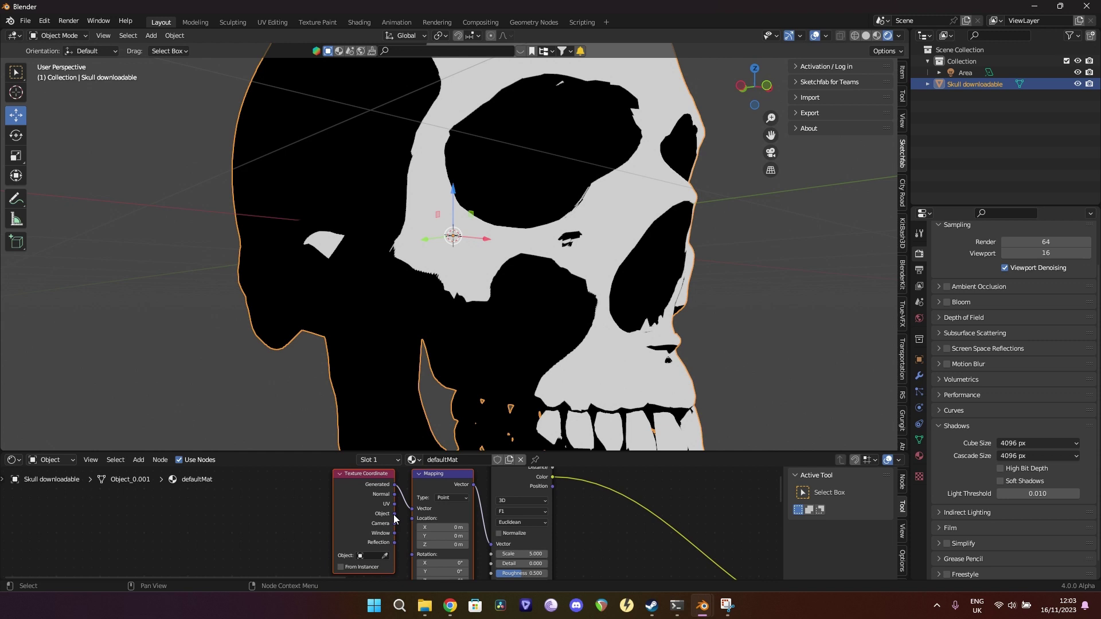
drag(395, 515, 412, 508)
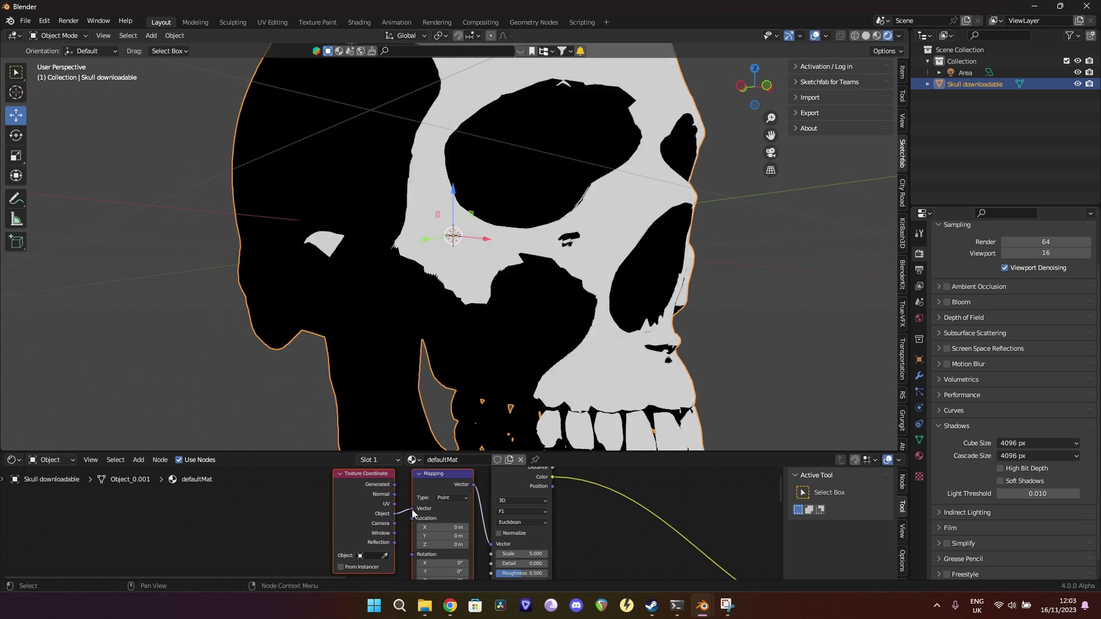
Move the white stop of the Color Ramp to position 0.614.
middle_drag(455, 511, 367, 490)
scroll(597, 359, down, 5)
scroll(503, 511, down, 7)
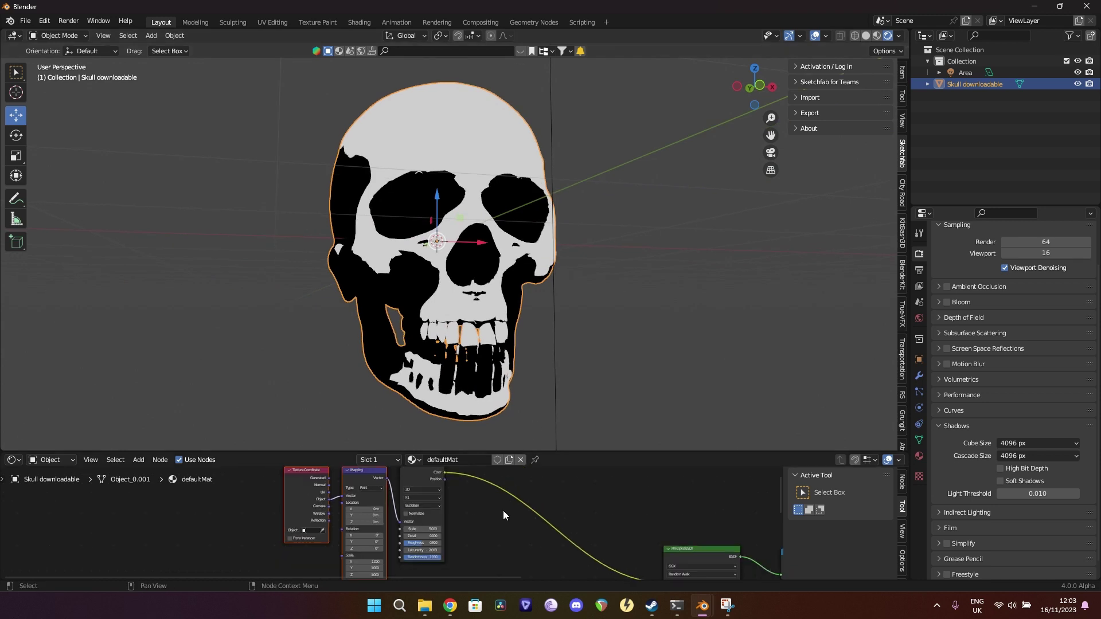
middle_drag(531, 519, 435, 481)
scroll(576, 477, up, 3)
scroll(576, 476, up, 5)
middle_drag(605, 495, 560, 508)
scroll(569, 501, up, 5)
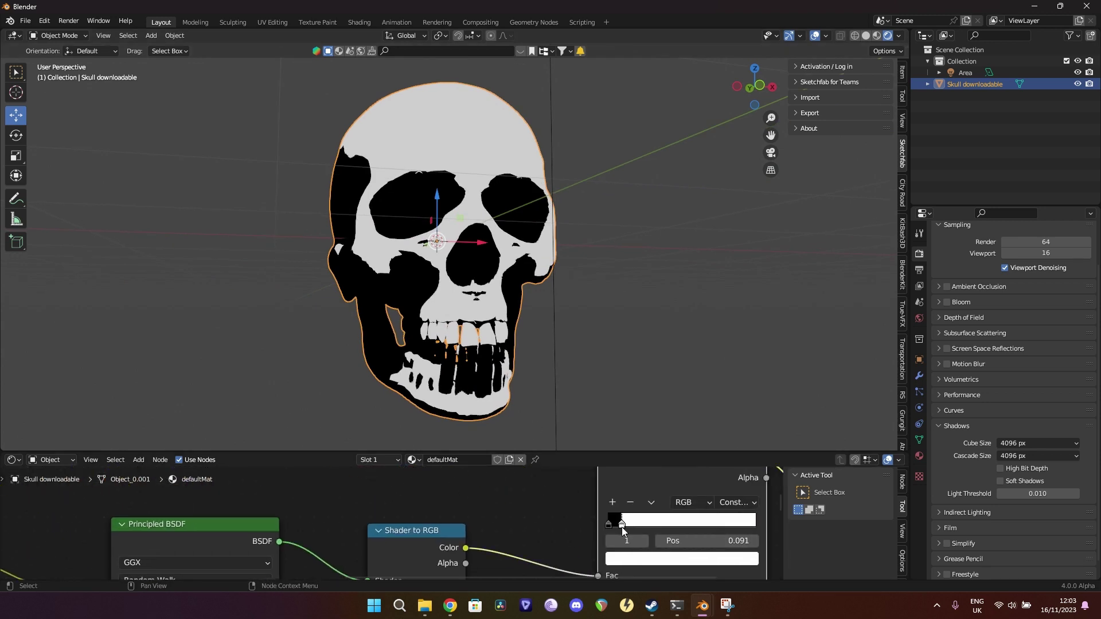
drag(622, 528, 712, 524)
scroll(472, 506, down, 5)
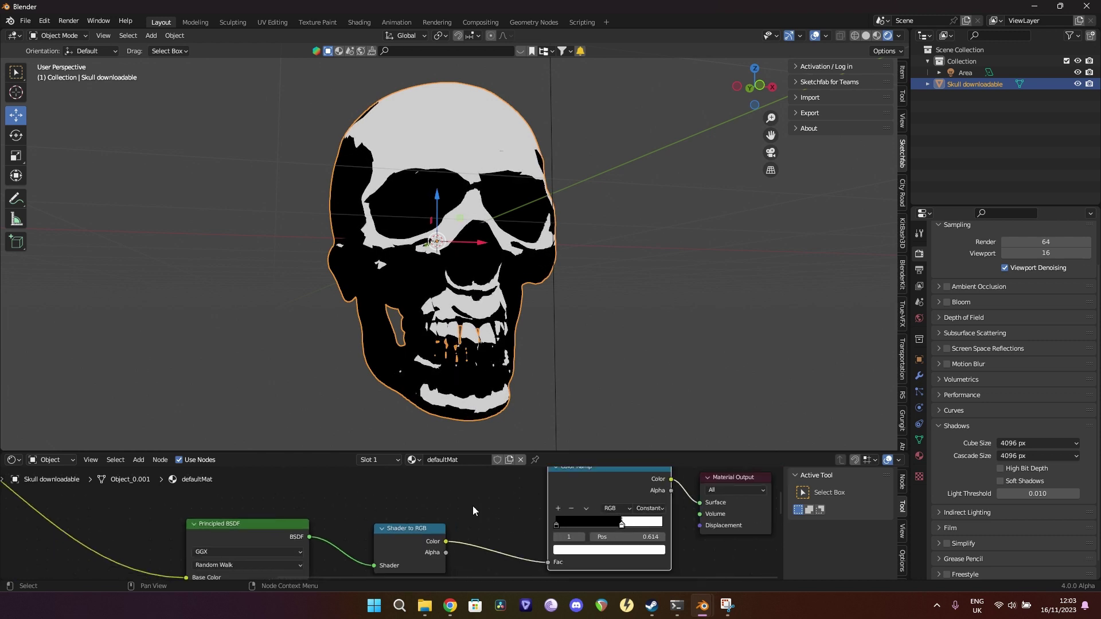
Set the Voronoi Texture's scale to 300 for a fine stippled transition between the two tones.
middle_drag(270, 518, 638, 490)
ctrl+scroll(574, 499, left, 5)
scroll(522, 503, up, 4)
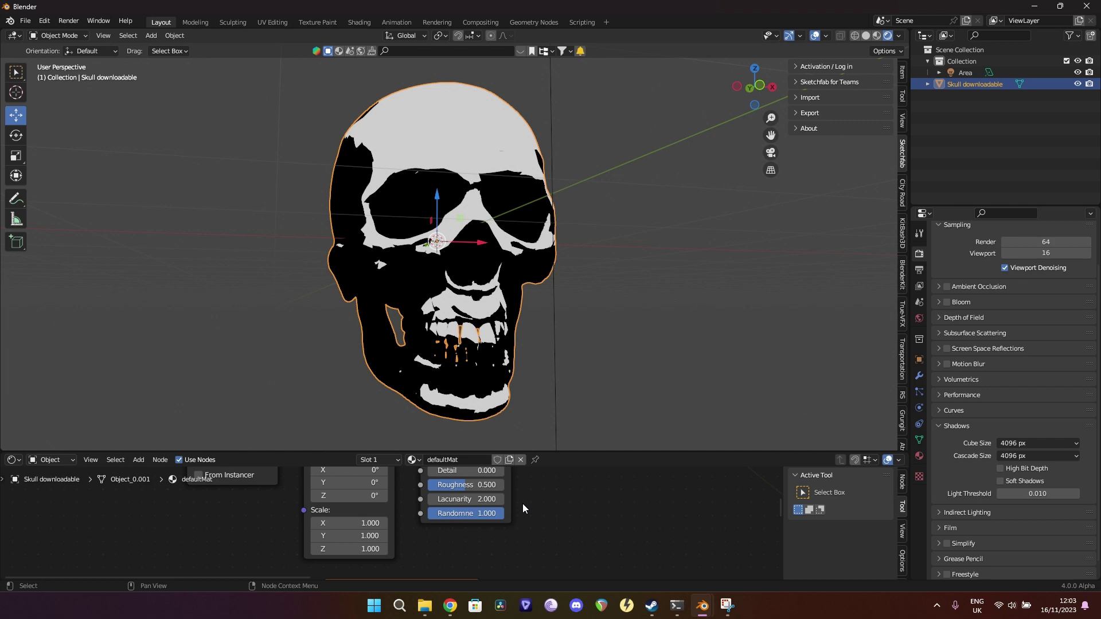
drag(454, 490, 769, 489)
scroll(498, 281, up, 6)
scroll(498, 281, down, 6)
middle_drag(496, 284, 540, 304)
scroll(589, 332, up, 4)
scroll(537, 279, up, 3)
scroll(538, 279, down, 6)
click(457, 491)
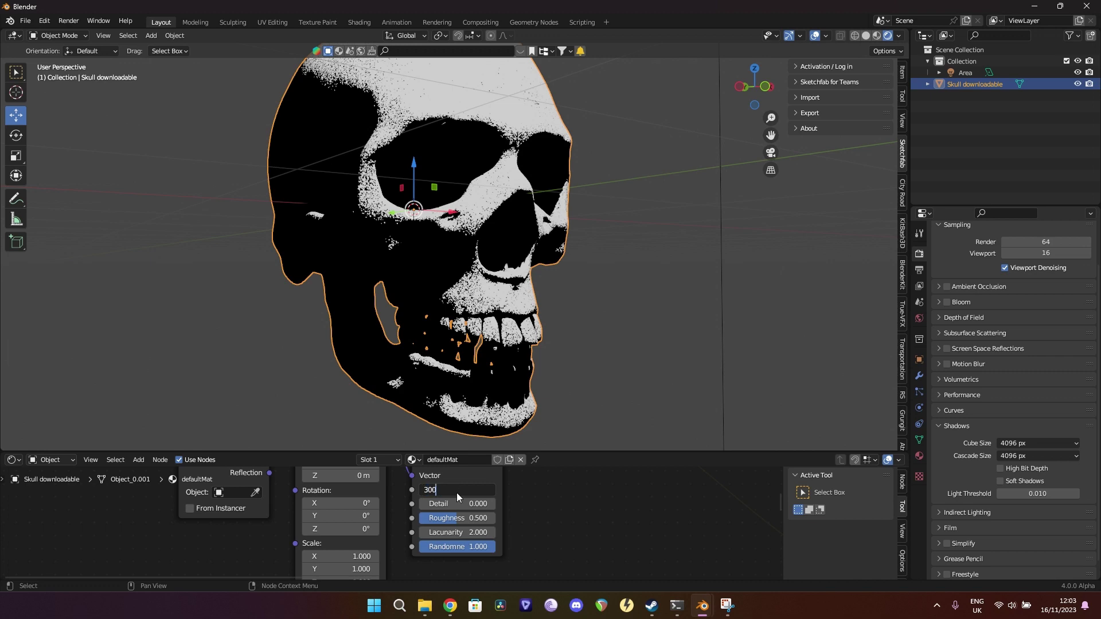
text(300)
key(Return)
scroll(615, 295, down, 4)
scroll(597, 321, up, 5)
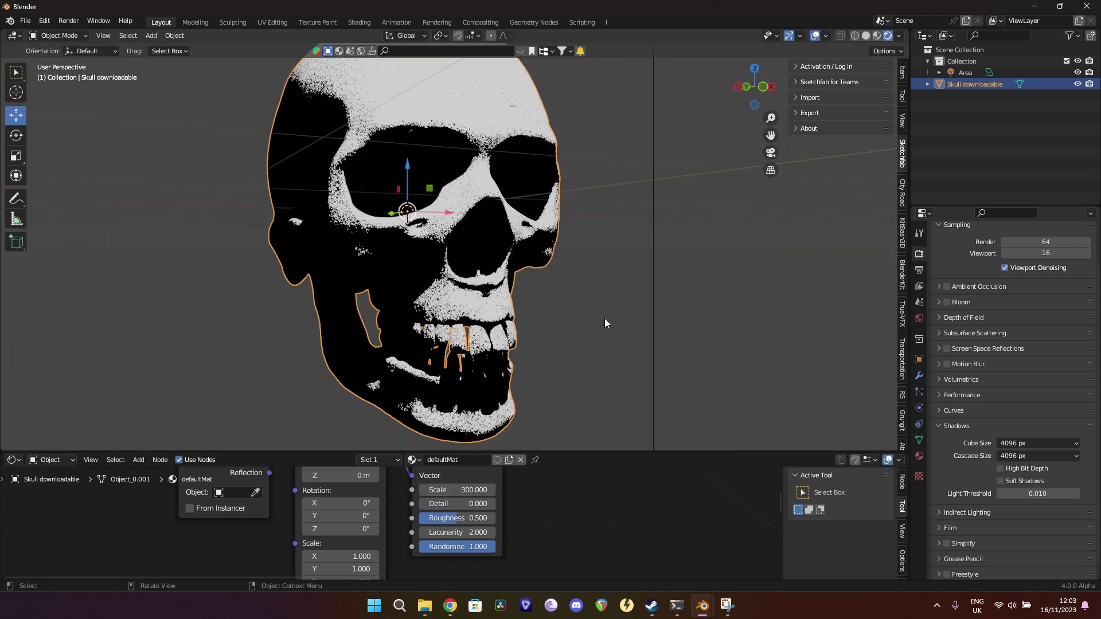
Move the white stop of the Color Ramp back slightly to position 0.541.
middle_drag(591, 508, 346, 461)
middle_drag(503, 524, 519, 557)
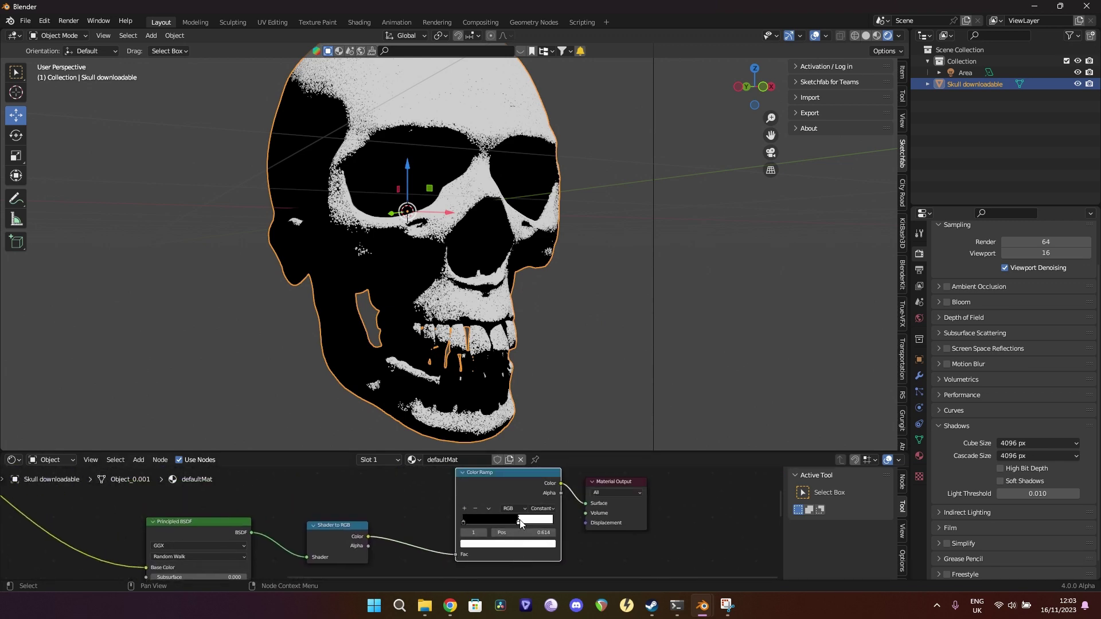
mouse_move(517, 524)
mouse_down()
mouse_move(465, 524)
mouse_move(529, 527)
mouse_move(511, 527)
mouse_up()
Deselect the skull and examine its stippled shading from the front and the side.
scroll(487, 316, down, 3)
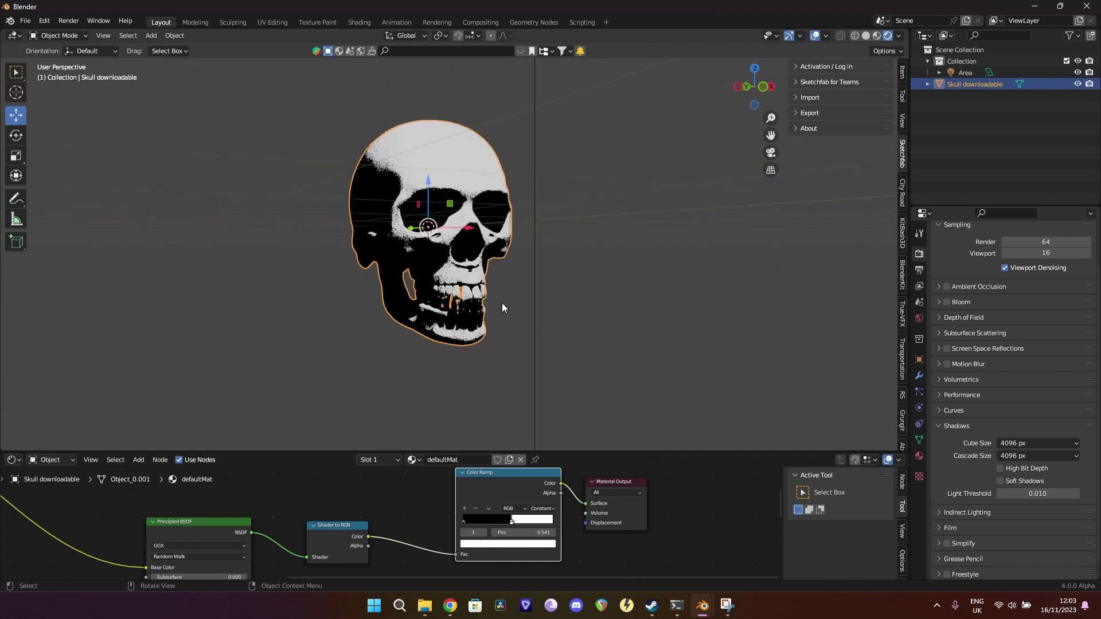
click(501, 304)
scroll(501, 304, up, 6)
scroll(474, 315, down, 4)
middle_drag(474, 314, 394, 317)
scroll(446, 199, down, 3)
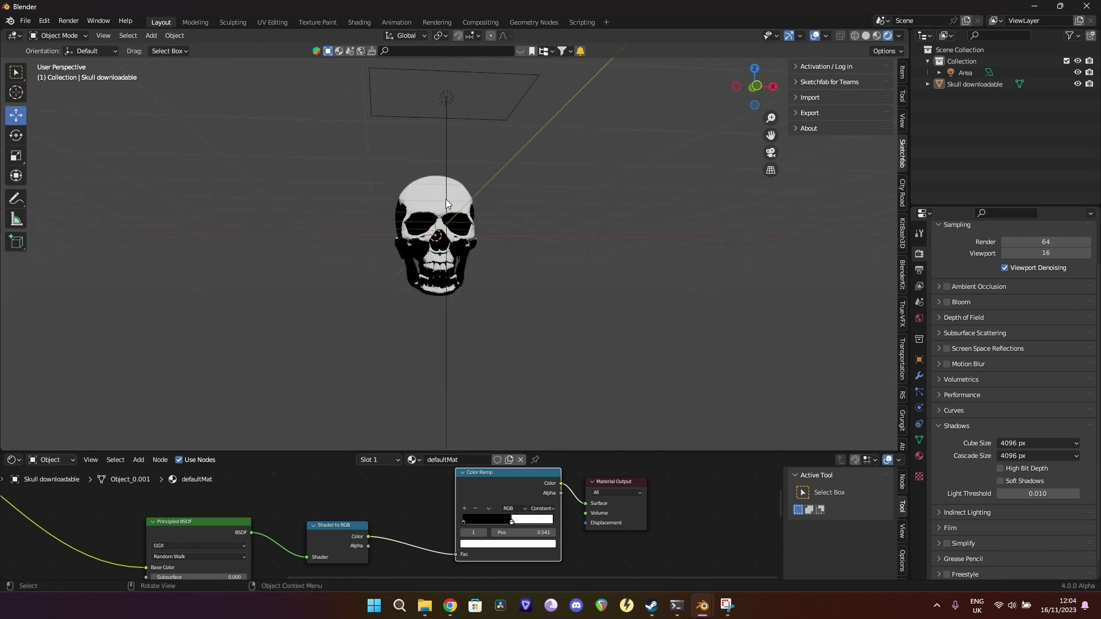
middle_drag(445, 212, 531, 282)
scroll(454, 246, up, 4)
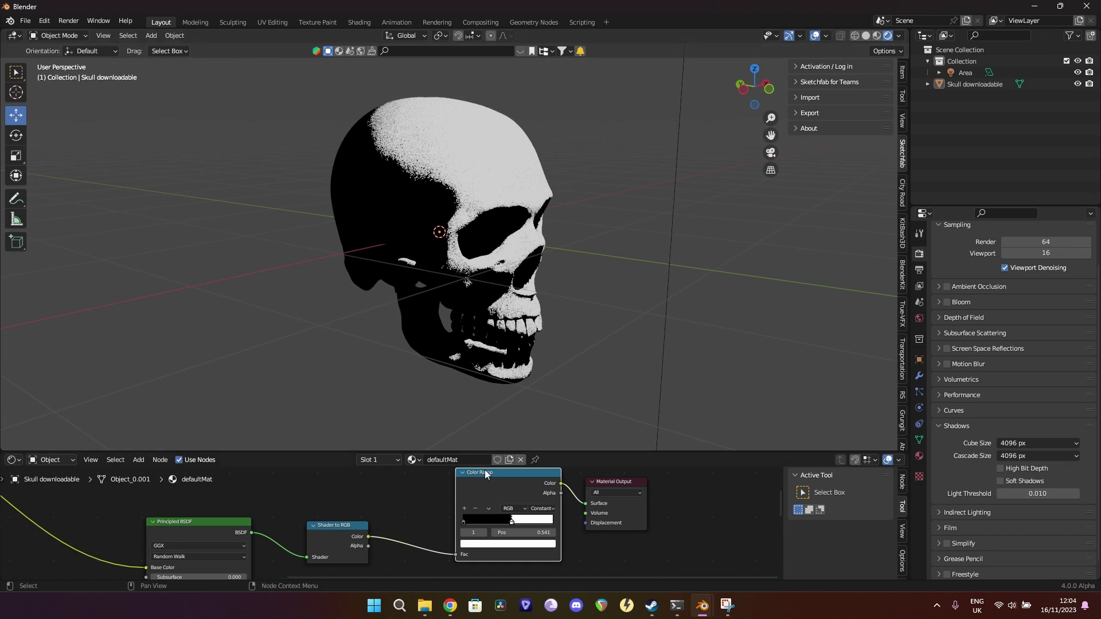
Change the white stop of the Color Ramp to a coral red with hue 0.003 and value 1.000.
click(524, 545)
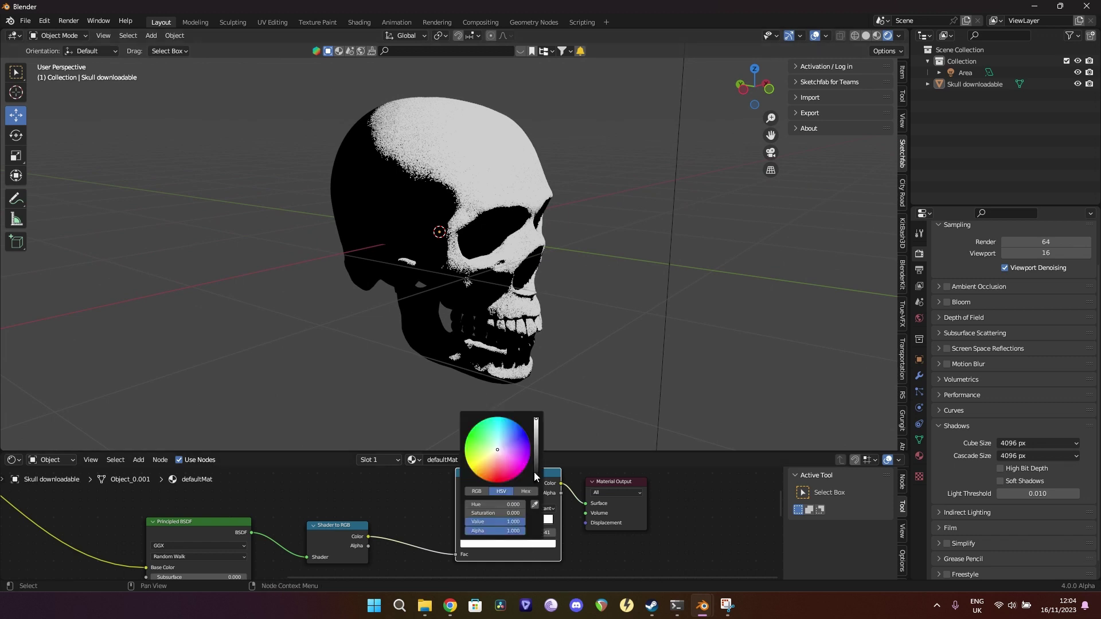
click(499, 462)
mouse_move(498, 463)
mouse_down()
mouse_move(499, 479)
mouse_move(499, 470)
mouse_up()
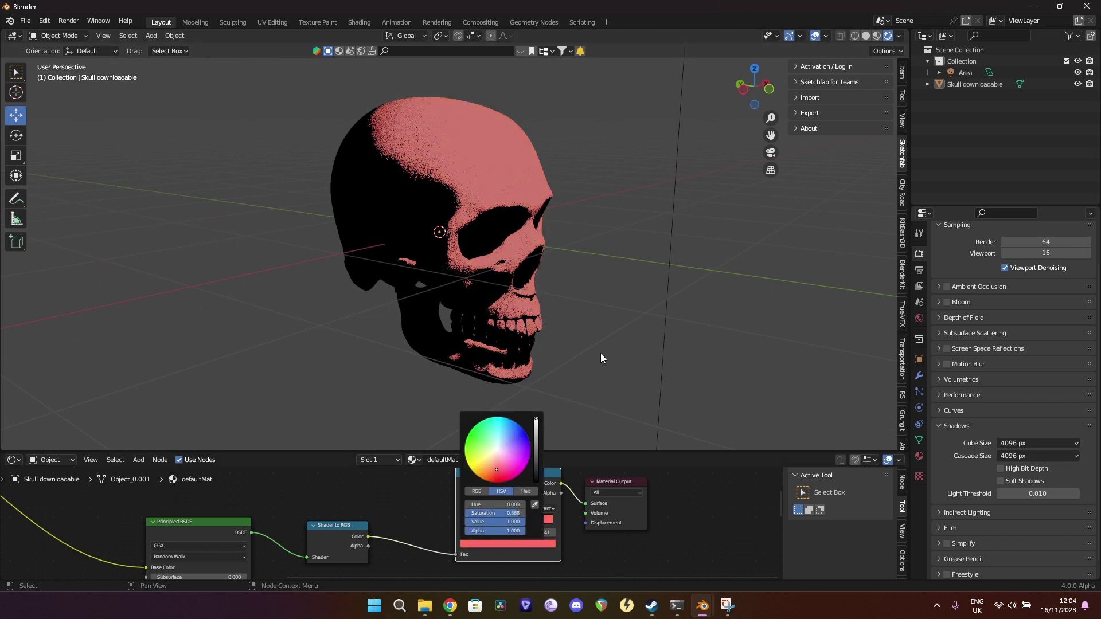
scroll(601, 356, up, 2)
middle_drag(601, 356, 580, 335)
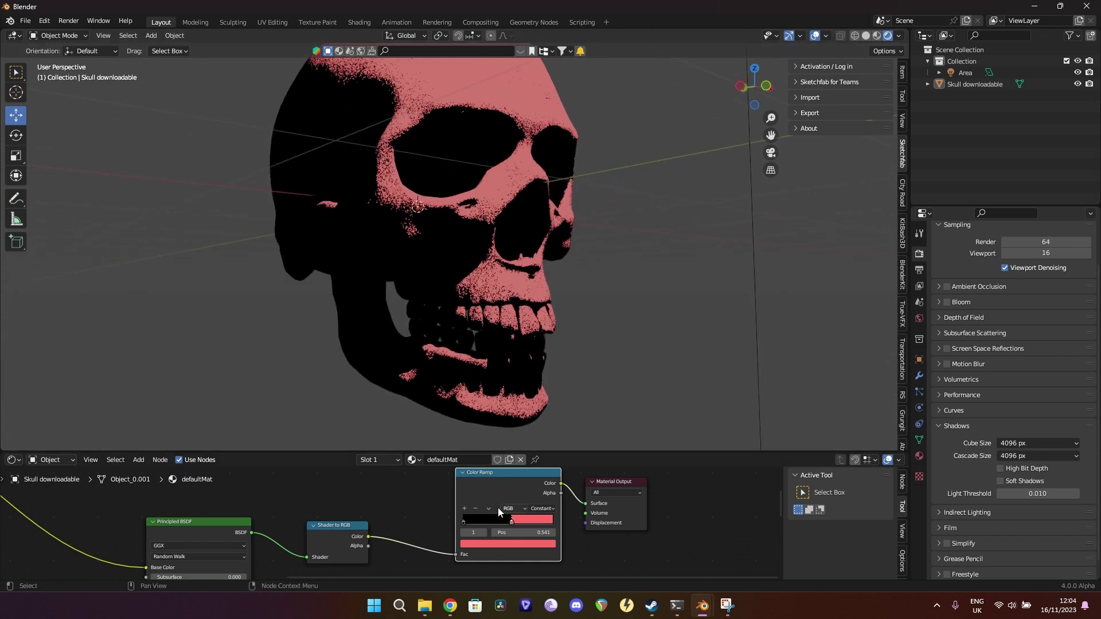
Change the black stop of the Color Ramp to a dark blue with hue 0.597 and value 0.059.
click(482, 545)
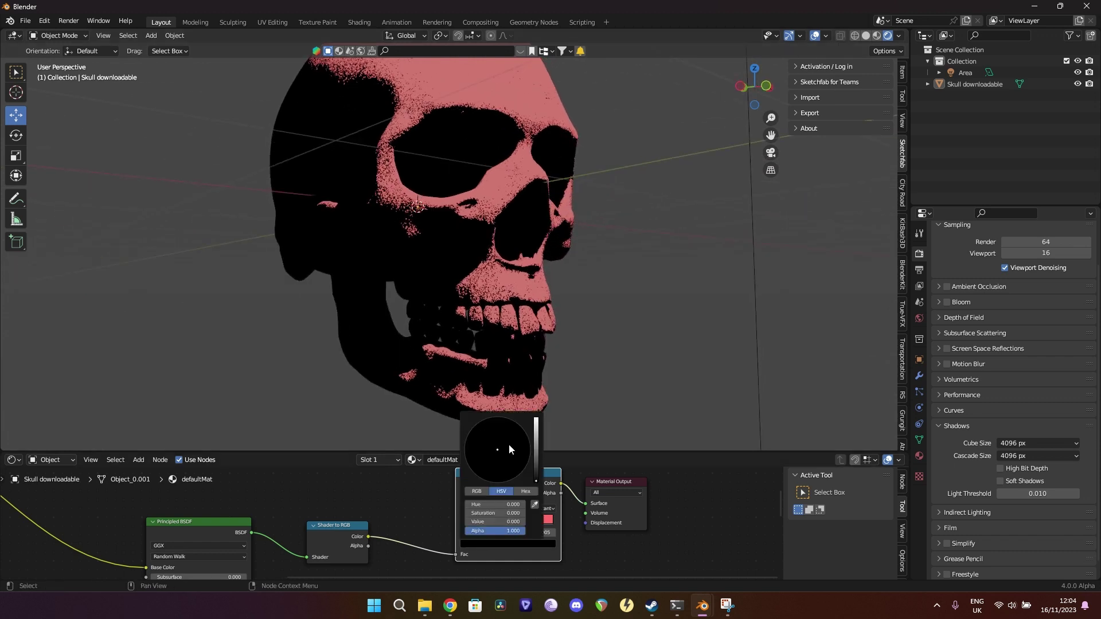
drag(540, 442, 536, 463)
click(506, 429)
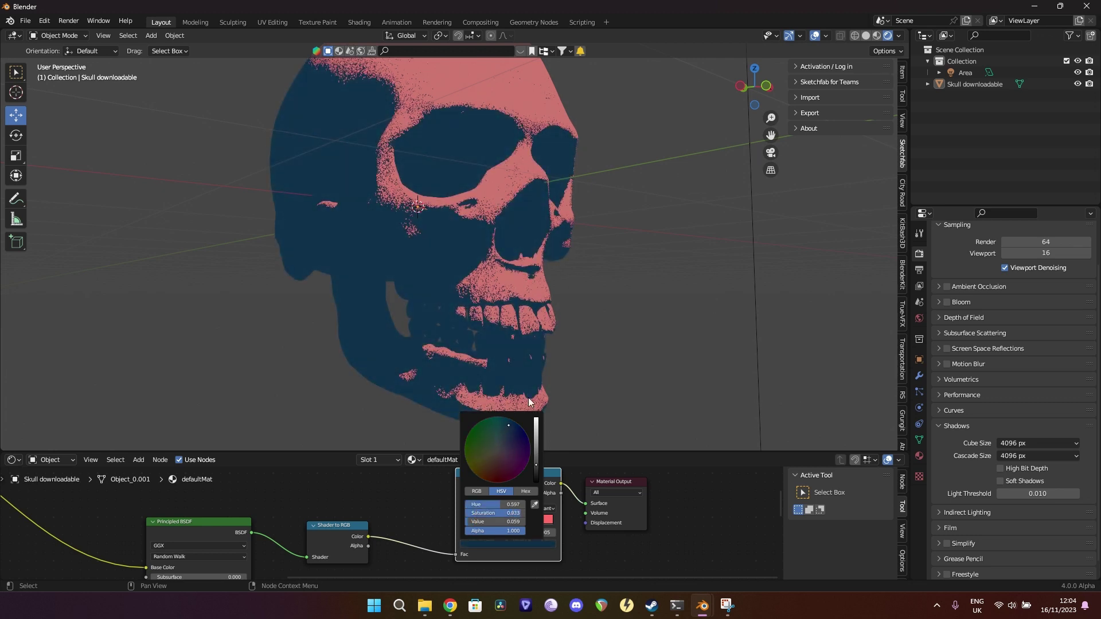
middle_drag(529, 401, 576, 308)
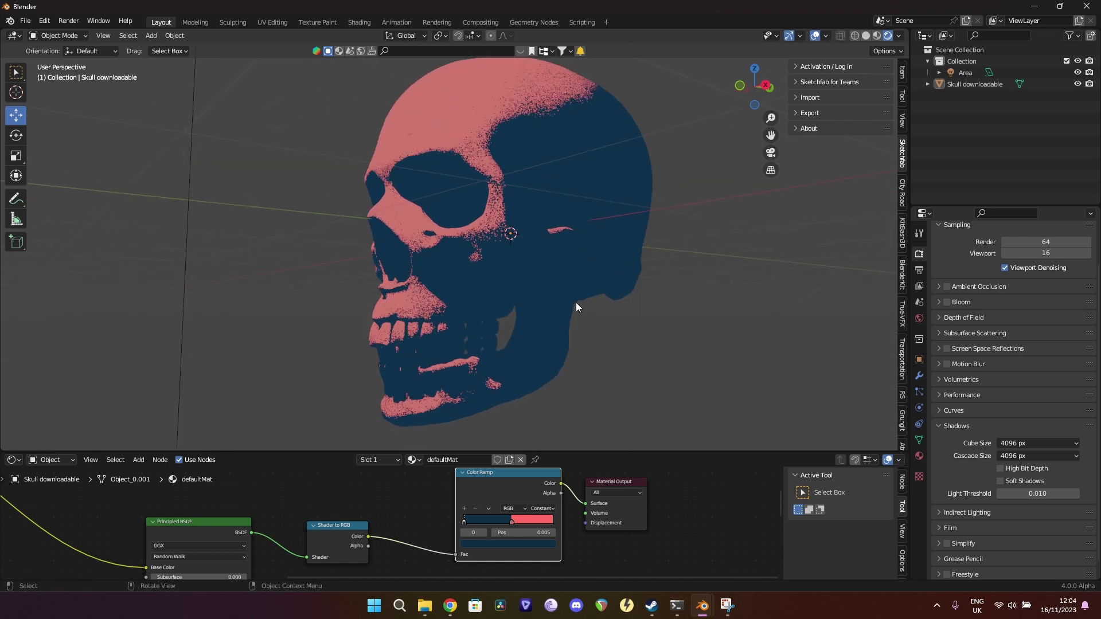
middle_drag(577, 302, 545, 295)
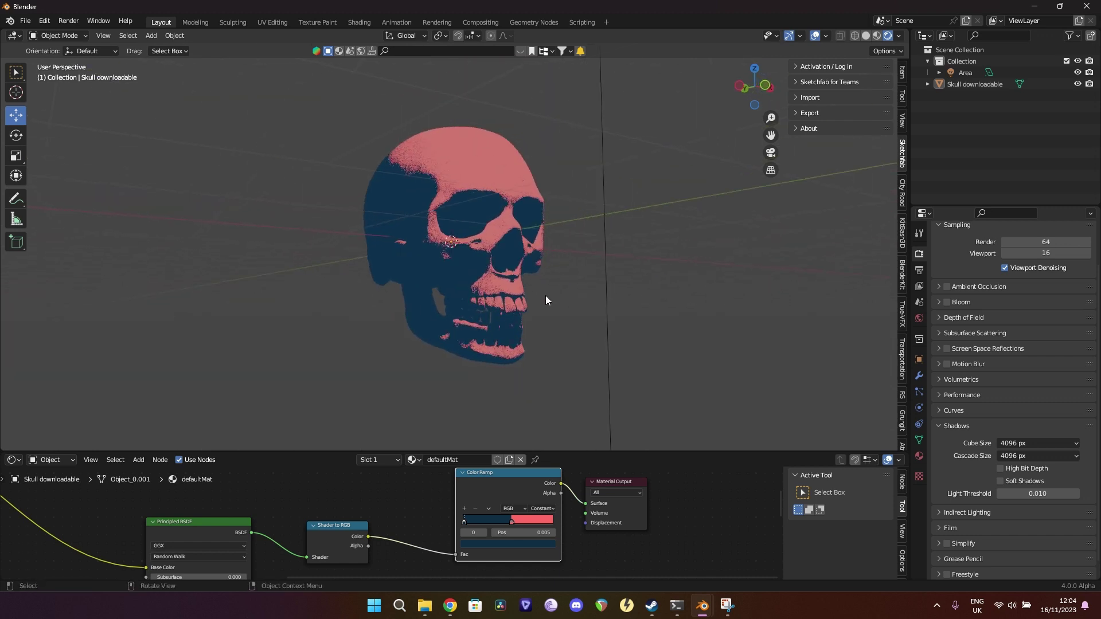
Darken the dark blue stop of the Color Ramp until it is almost black.
click(498, 546)
click(537, 474)
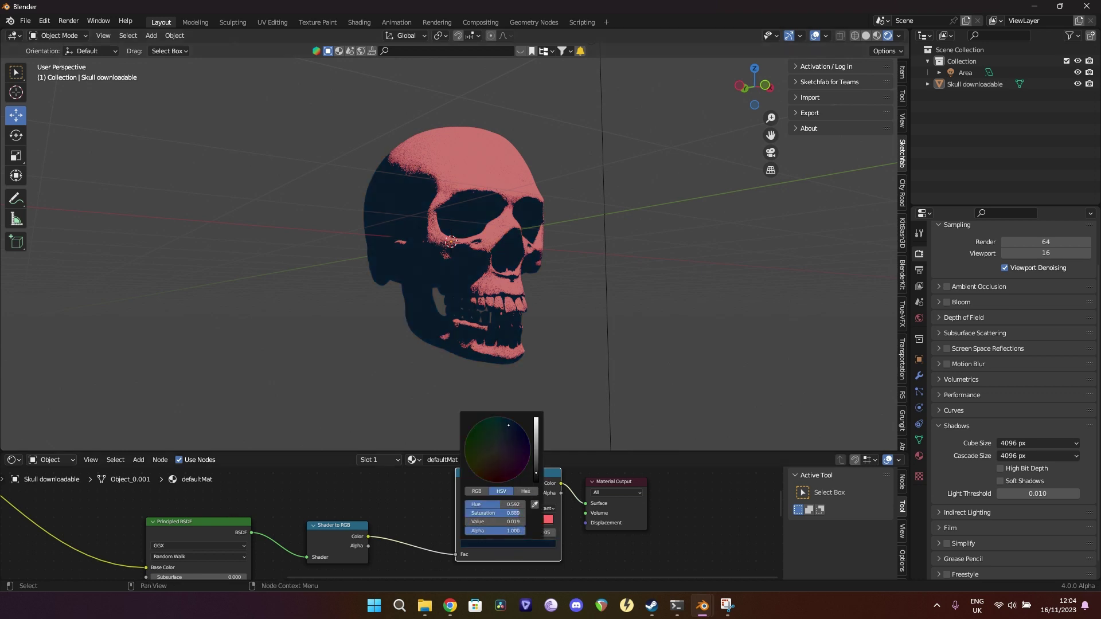
drag(537, 474, 537, 481)
scroll(558, 343, up, 3)
scroll(575, 346, down, 2)
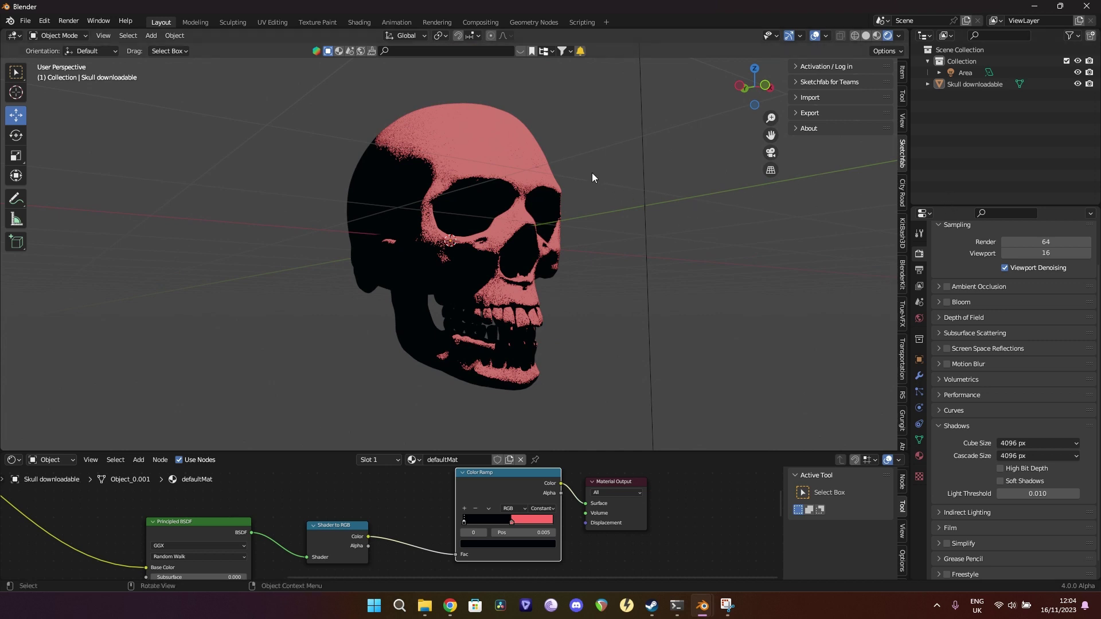
Bring the Line Art_Append object into the scene.
click(160, 39)
mouse_move(167, 119)
middle_drag(811, 239, 602, 323)
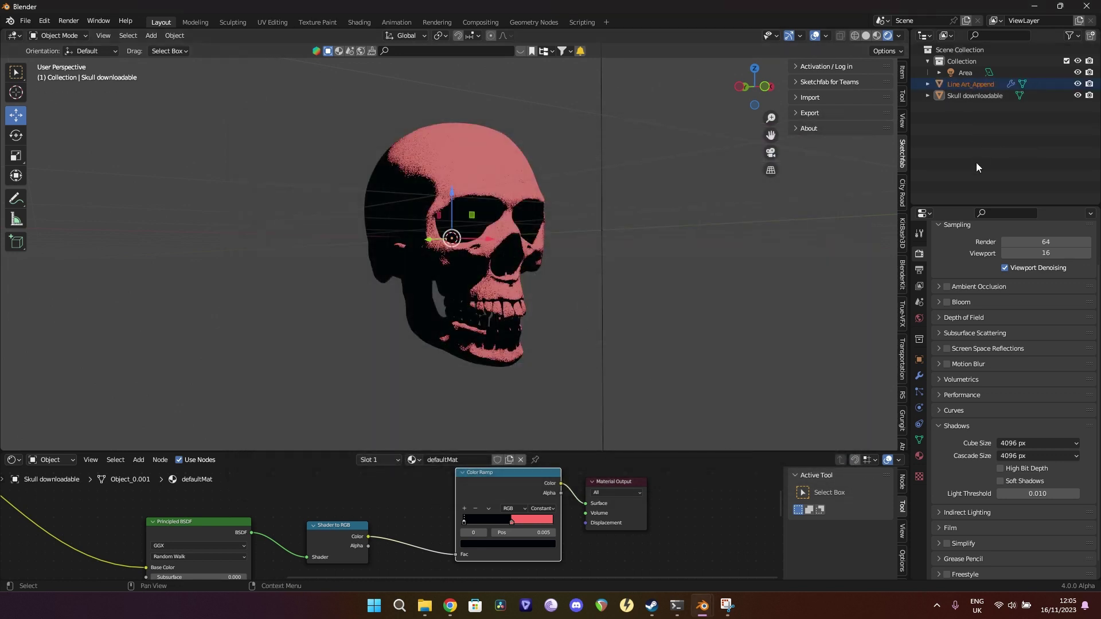
Move the Skull downloadable object into Collection with the area light, collapse the collection and clear the selection.
drag(962, 95, 951, 64)
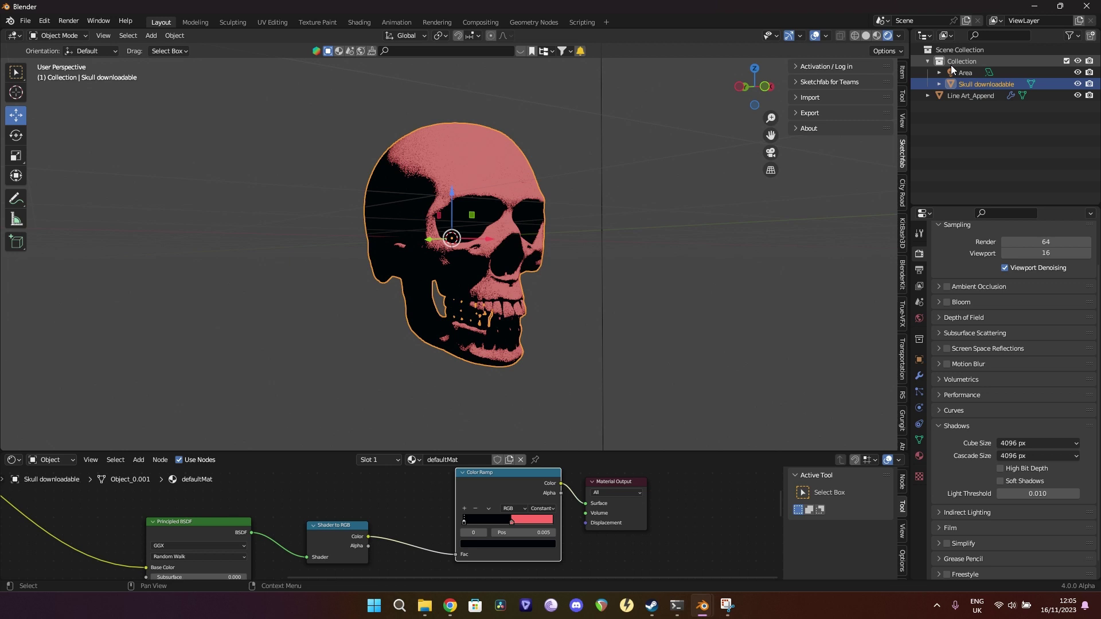
click(926, 61)
click(955, 82)
Frame the skull in a three-quarter view, add a camera and align it to that view.
middle_drag(462, 284, 439, 287)
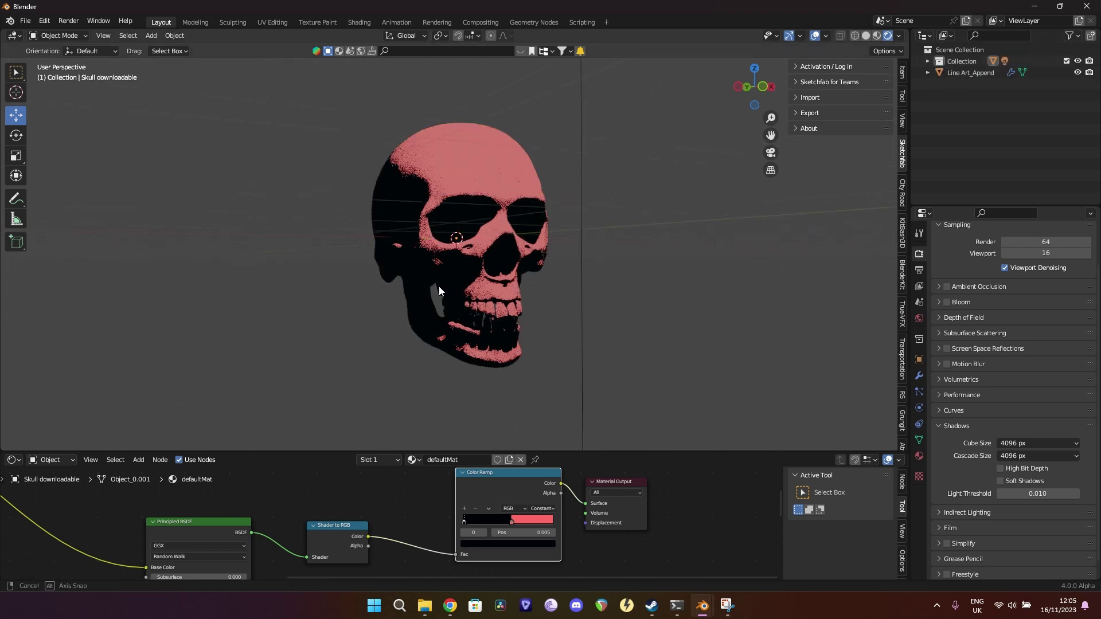
click(150, 36)
mouse_move(170, 49)
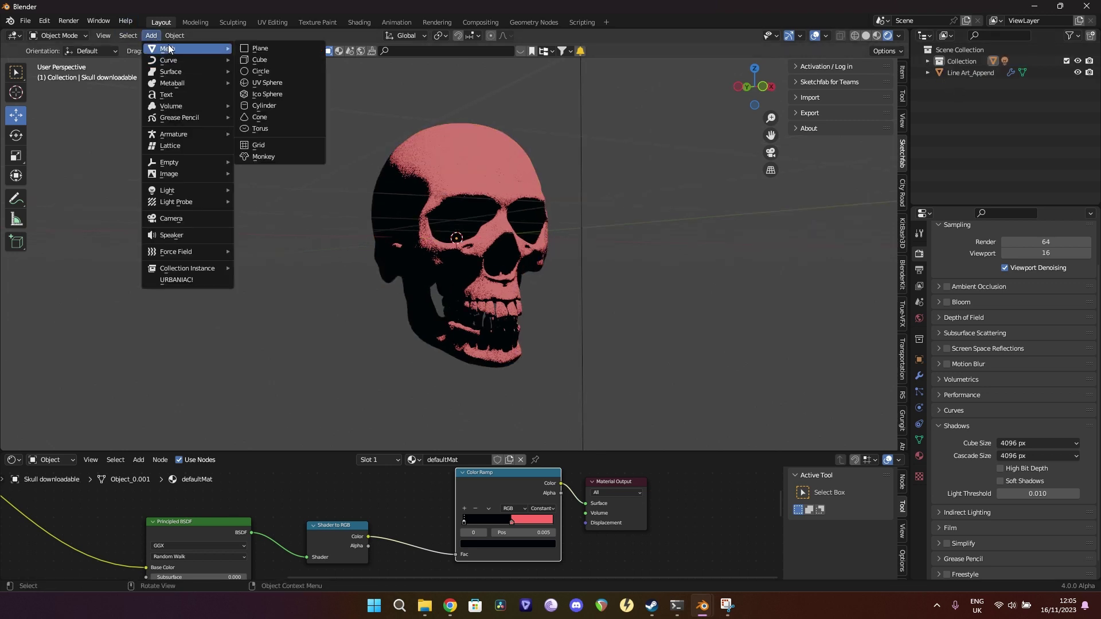
click(189, 217)
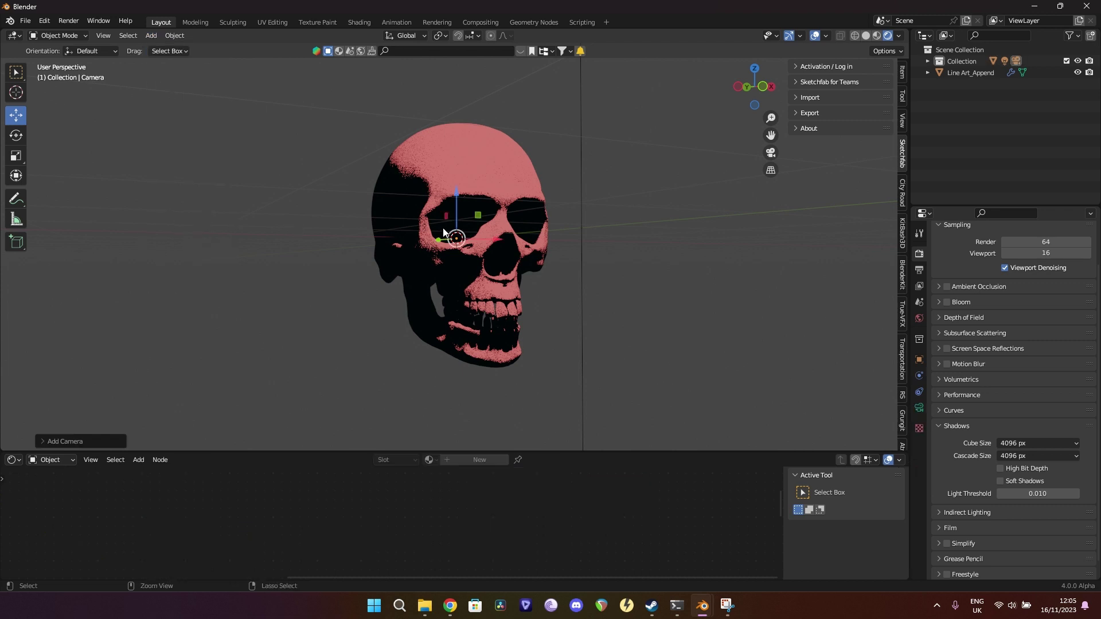
key(ctrl+alt+KP_0)
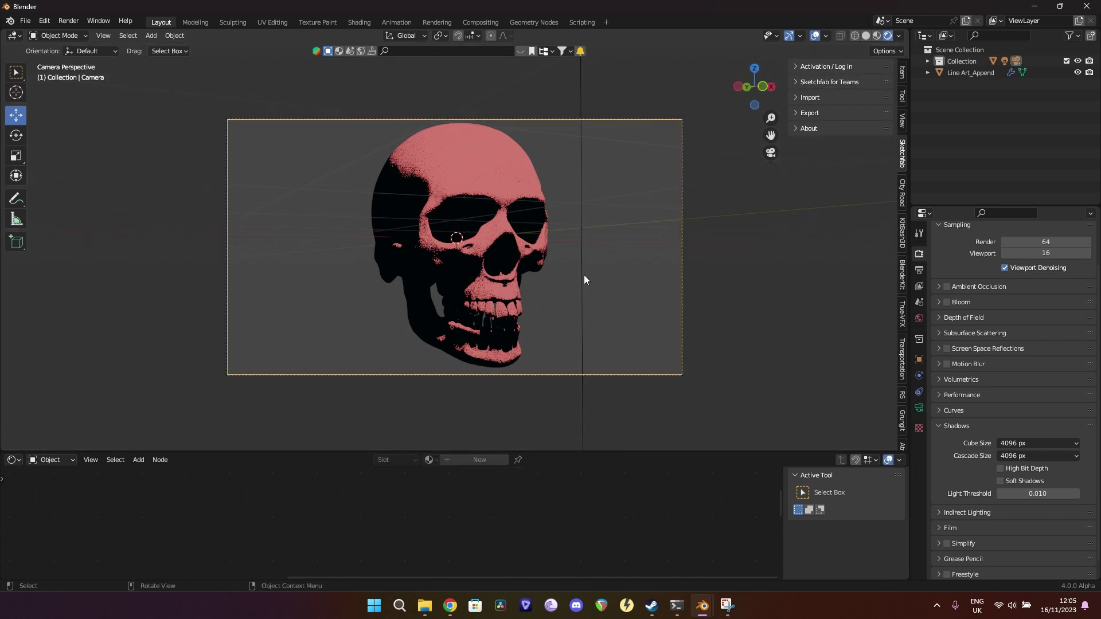
In the Line Art_Append modifier, set Scene and Occlusion Collection to Collection and the camera to Camera.
click(963, 70)
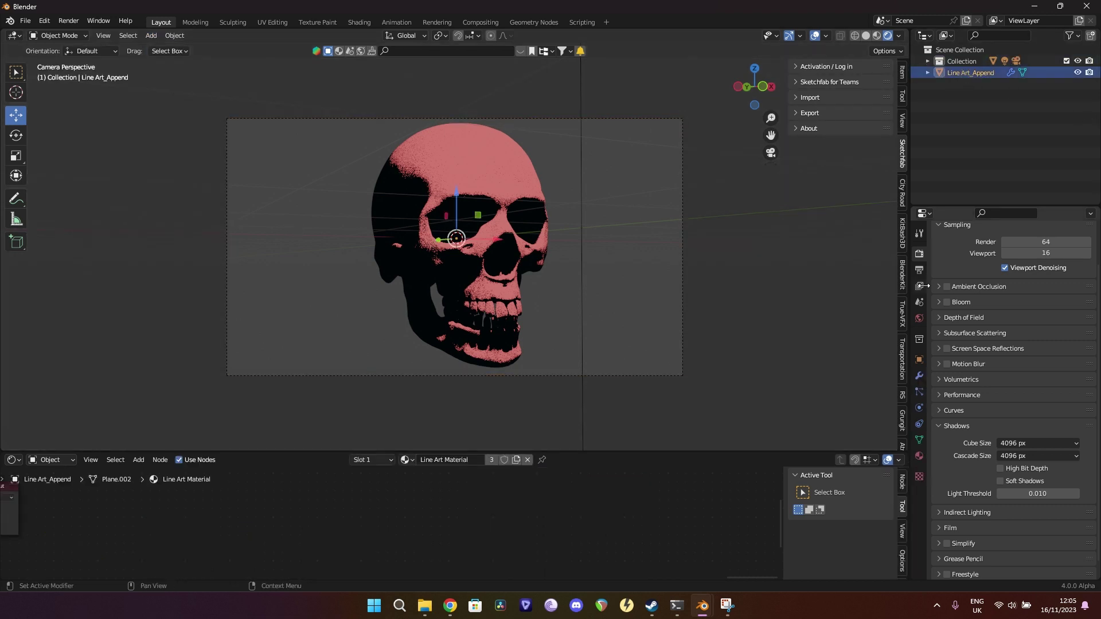
click(919, 376)
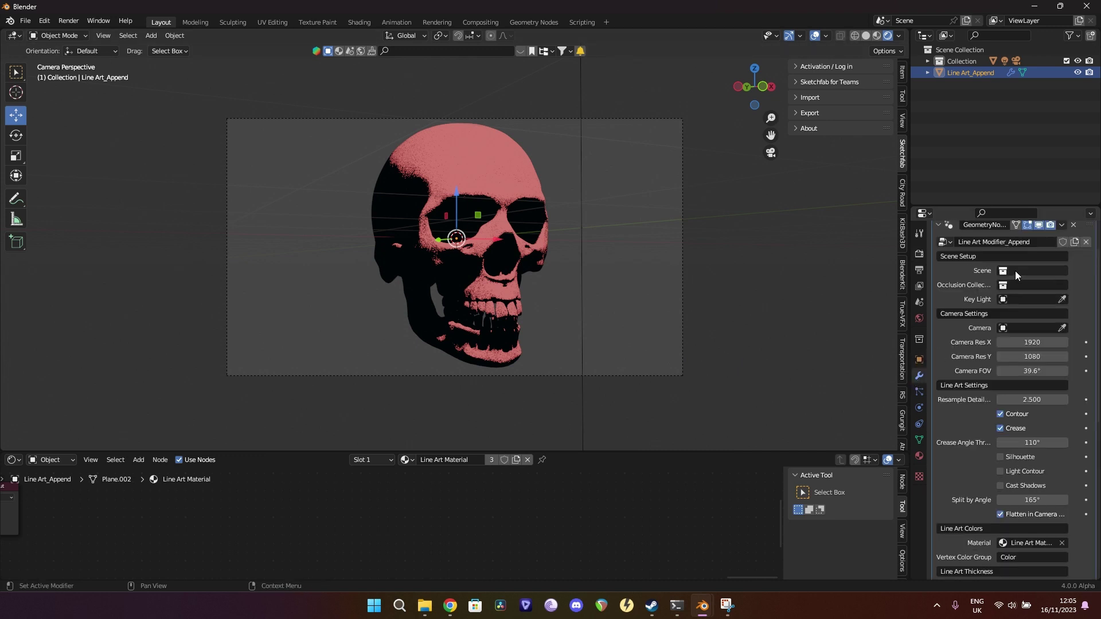
click(1016, 270)
click(1027, 291)
click(1027, 285)
click(1027, 304)
click(1027, 328)
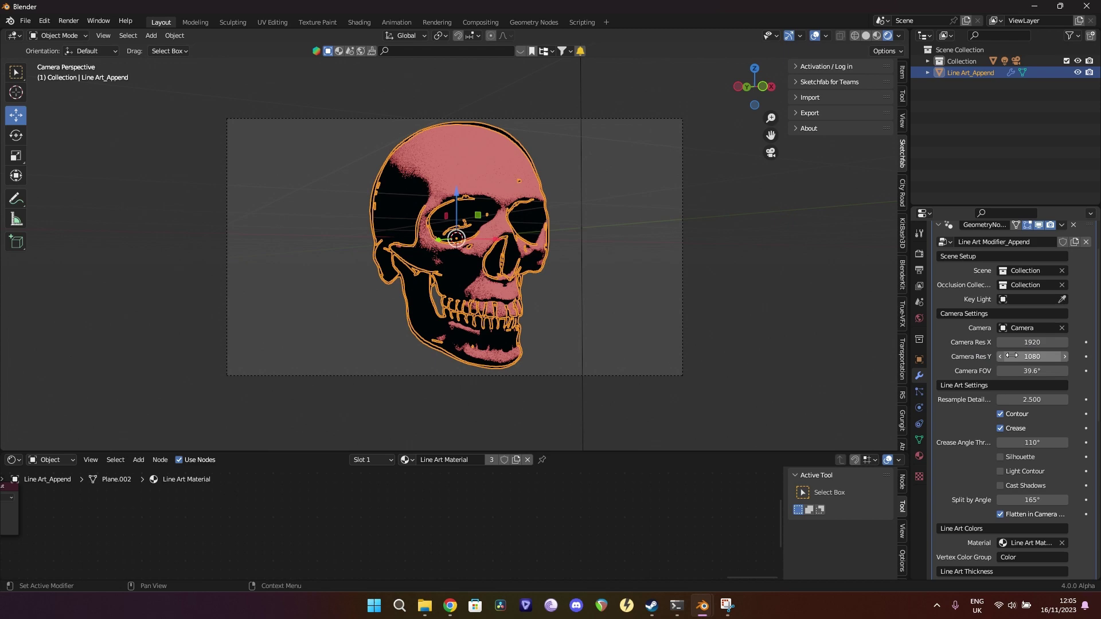
Deselect the line art and turn off its Flatten in Camera option, checking the outlines around the skull's nose.
click(553, 270)
scroll(521, 284, up, 6)
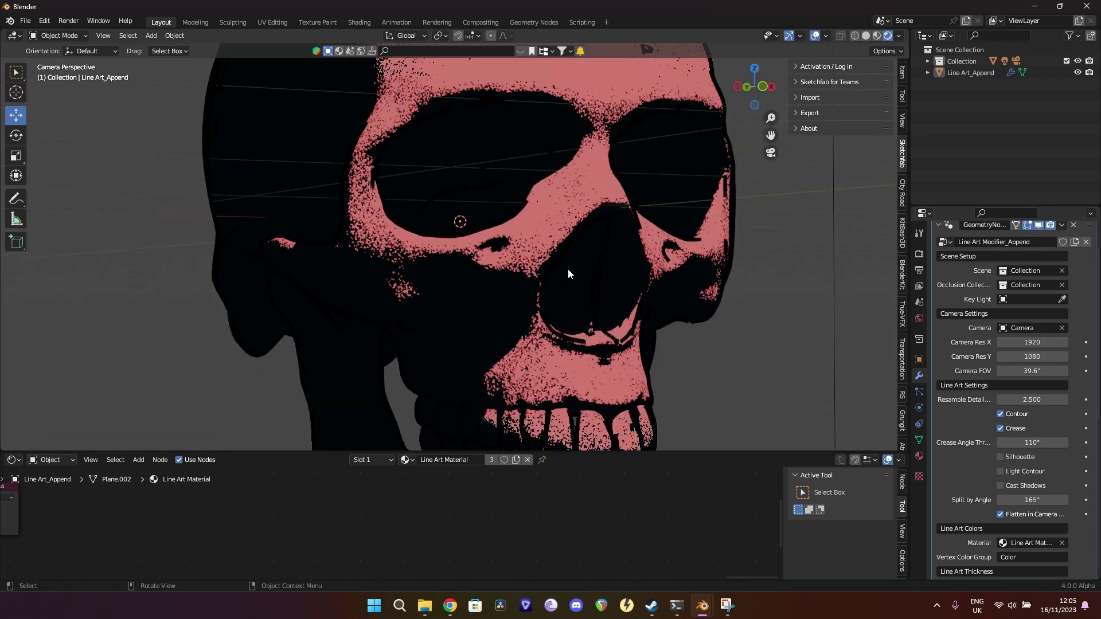
scroll(568, 268, down, 6)
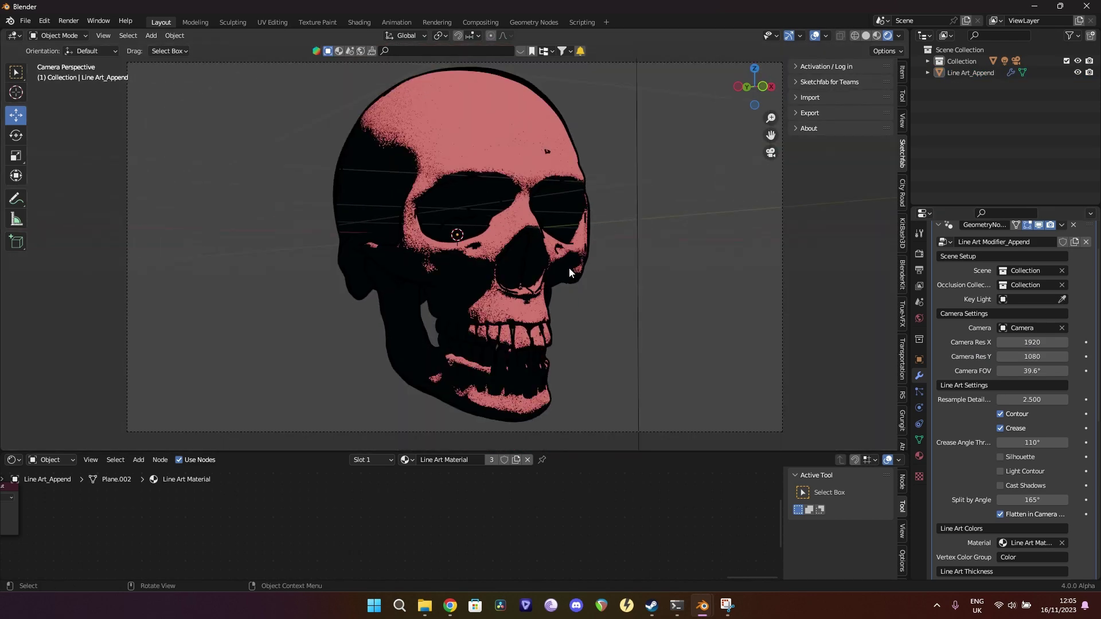
scroll(569, 268, up, 6)
scroll(531, 241, down, 6)
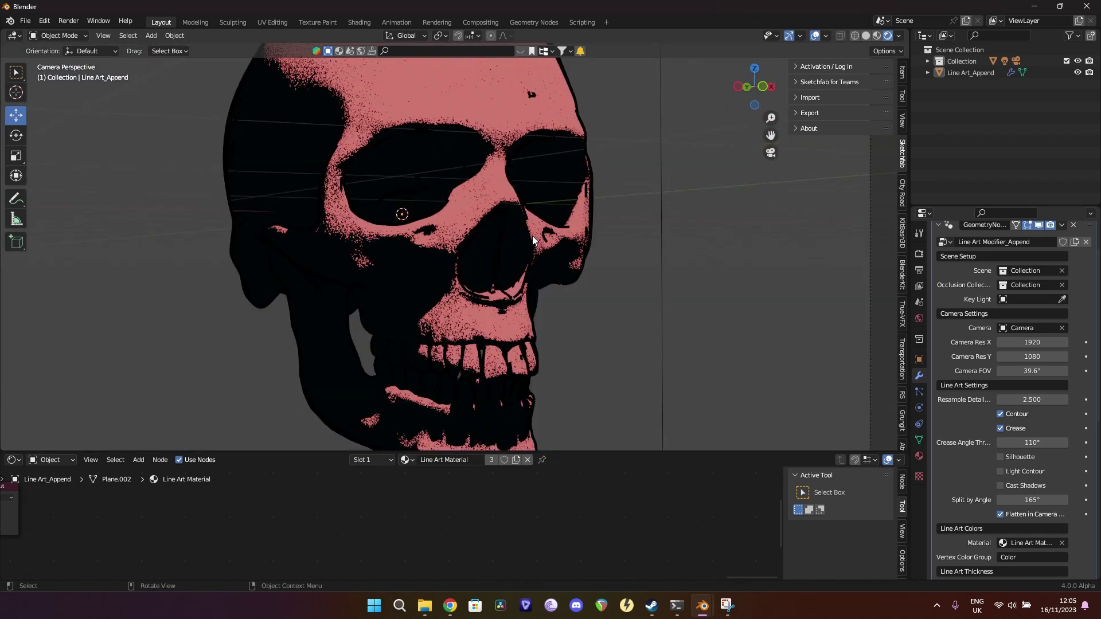
scroll(948, 352, down, 5)
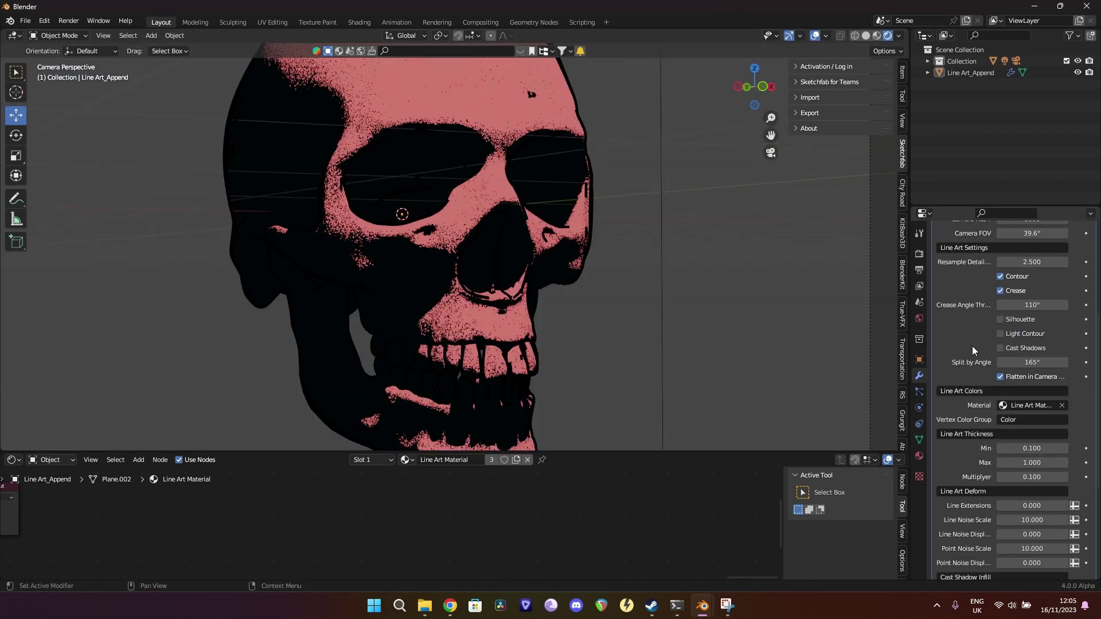
click(1001, 377)
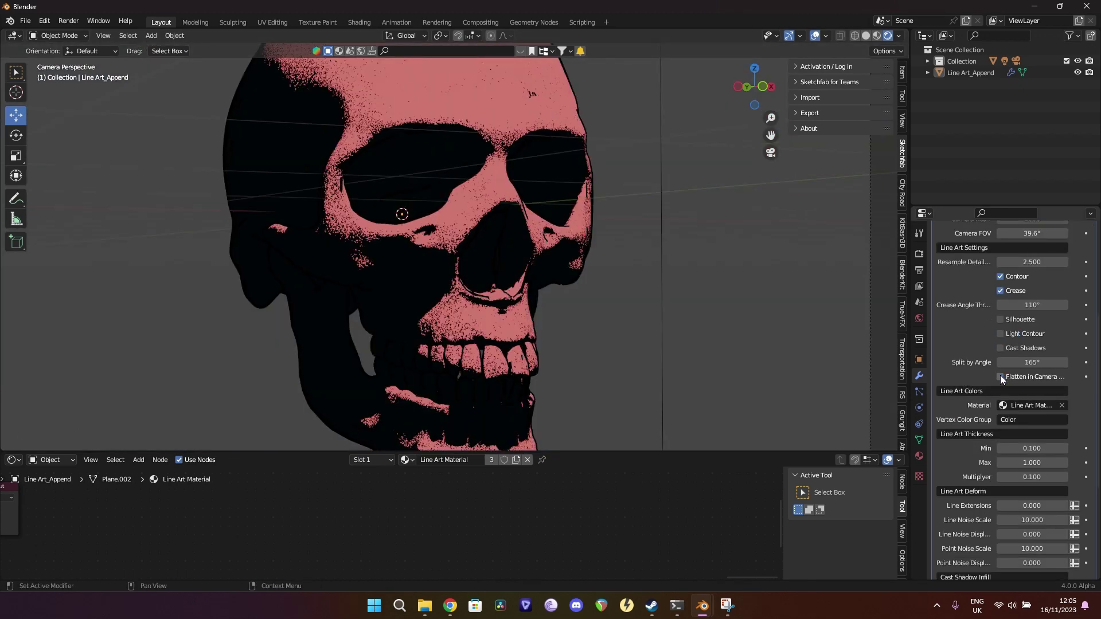
scroll(579, 315, up, 4)
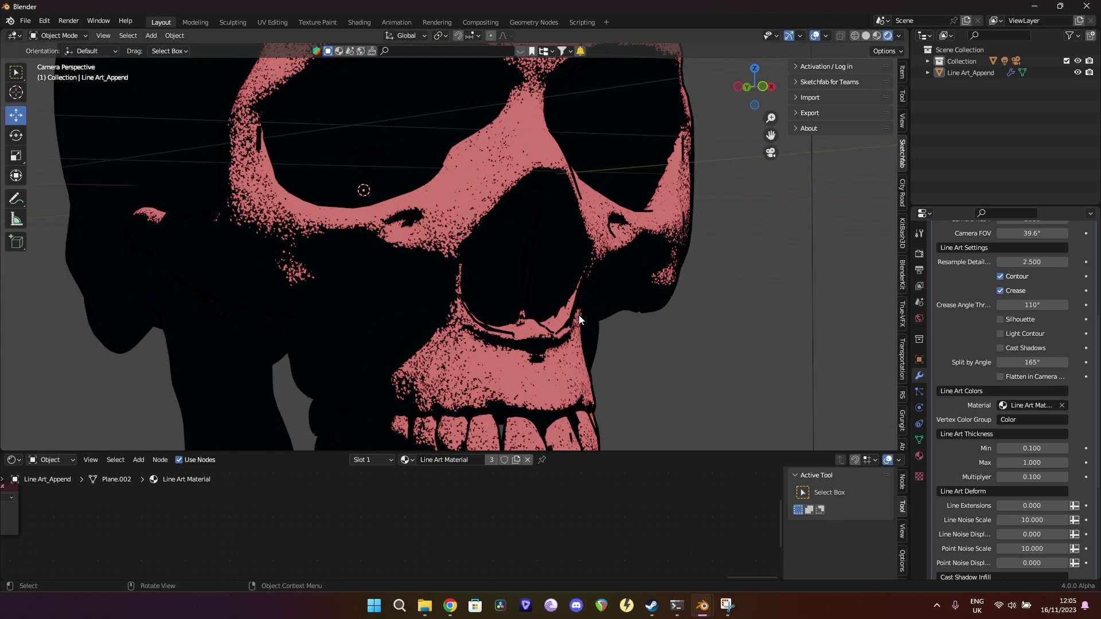
scroll(578, 314, down, 4)
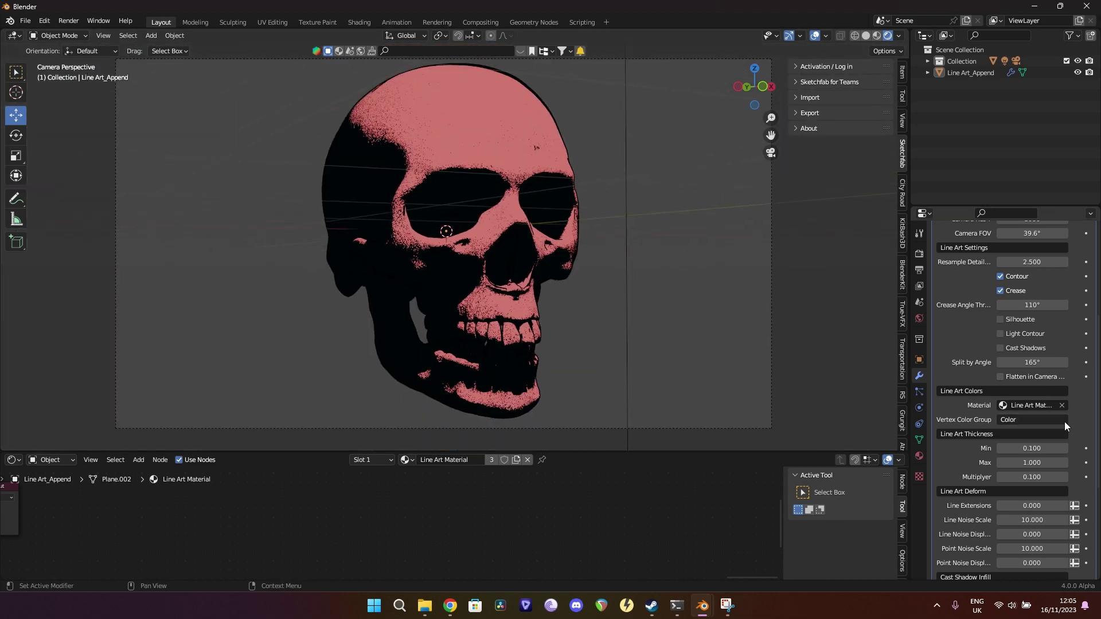
Set the line art's Resample Detail to 100.
scroll(969, 337, up, 1)
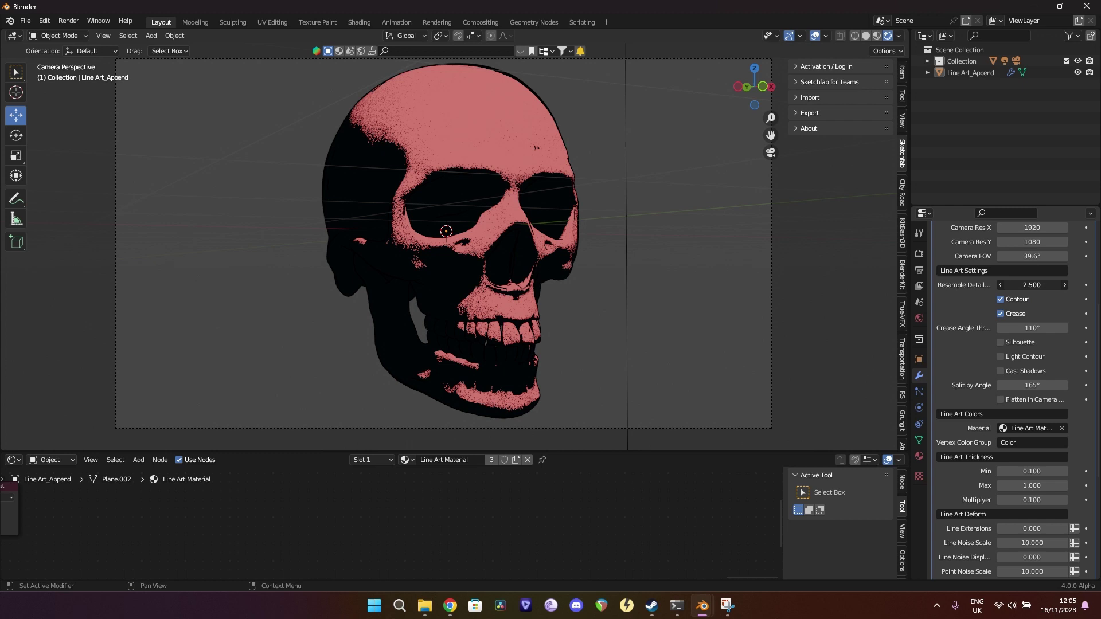
click(1028, 283)
text(1)
key(Return)
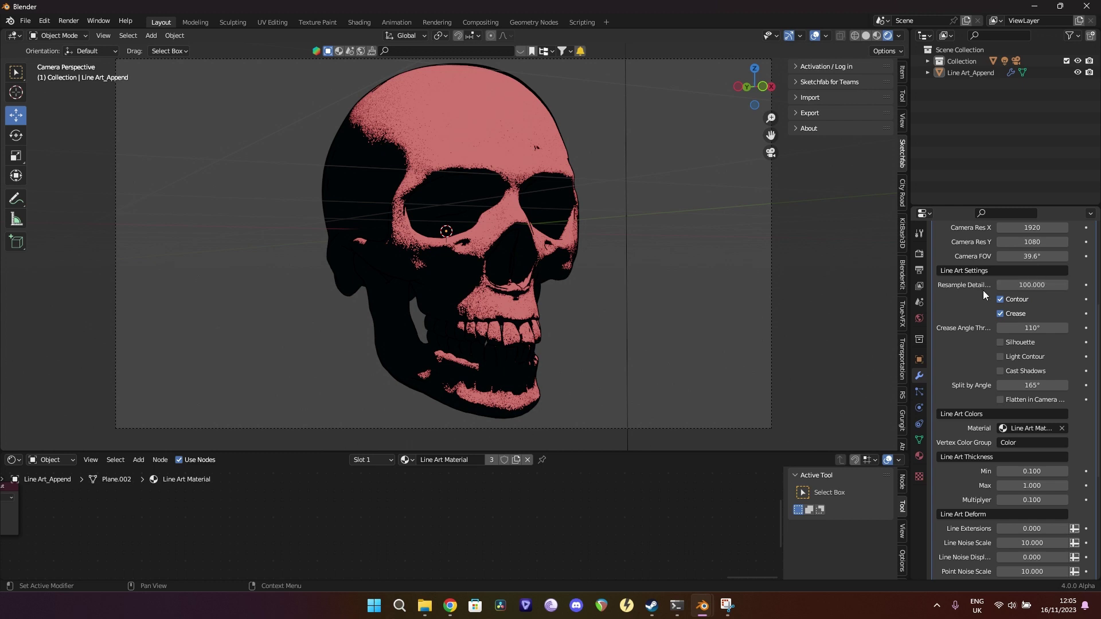
Set both the Crease Angle Threshold and Split by Angle of the line art to 80°.
click(1031, 327)
text(80)
click(1041, 385)
text(8)
scroll(530, 276, up, 2)
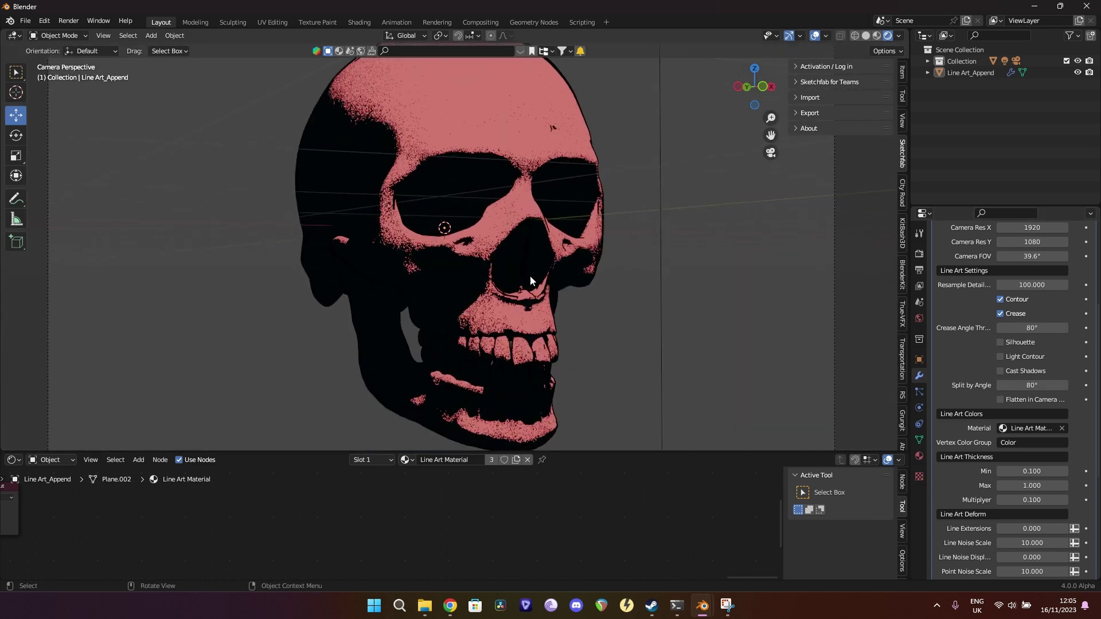
scroll(956, 367, down, 2)
Try a Max line art thickness of 20 on the skull outlines.
scroll(1001, 357, down, 2)
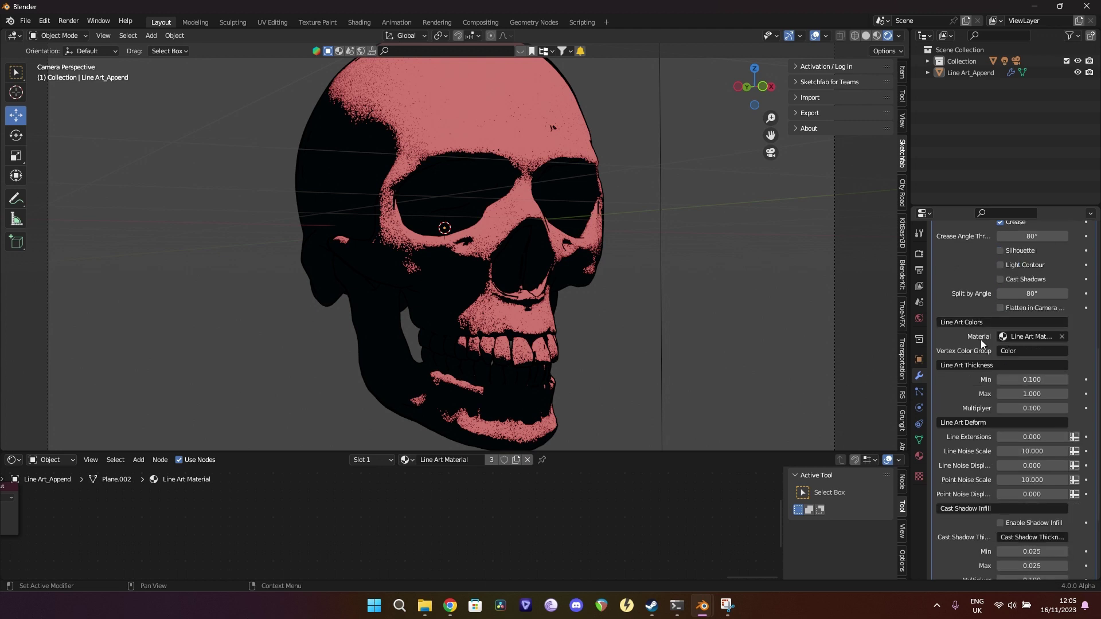
scroll(556, 208, down, 3)
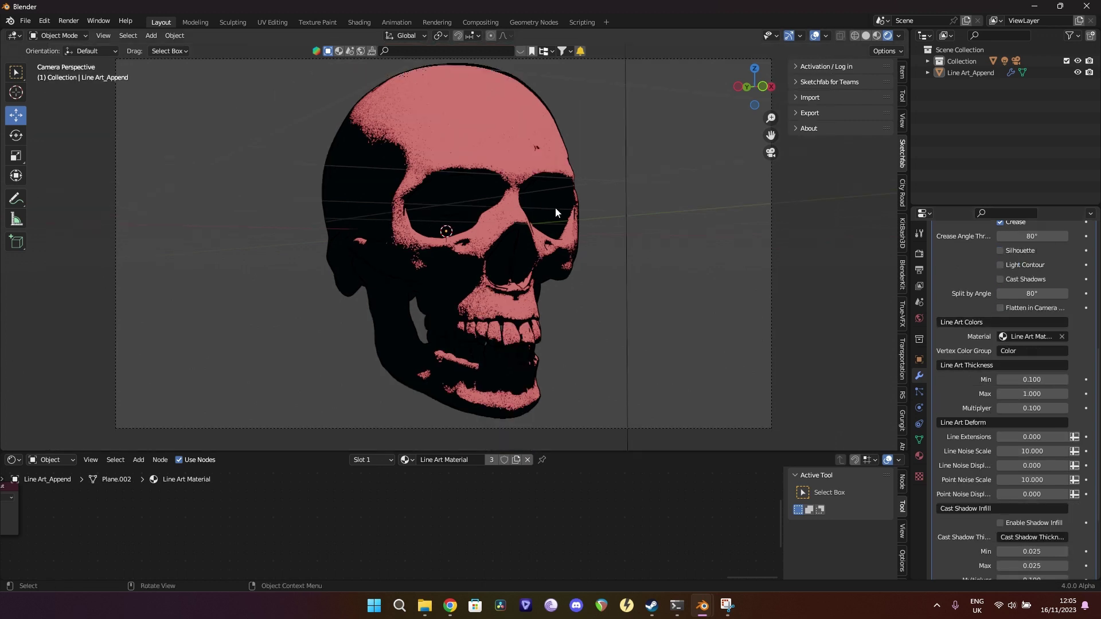
drag(1020, 394, 1031, 394)
click(1030, 395)
text(2)
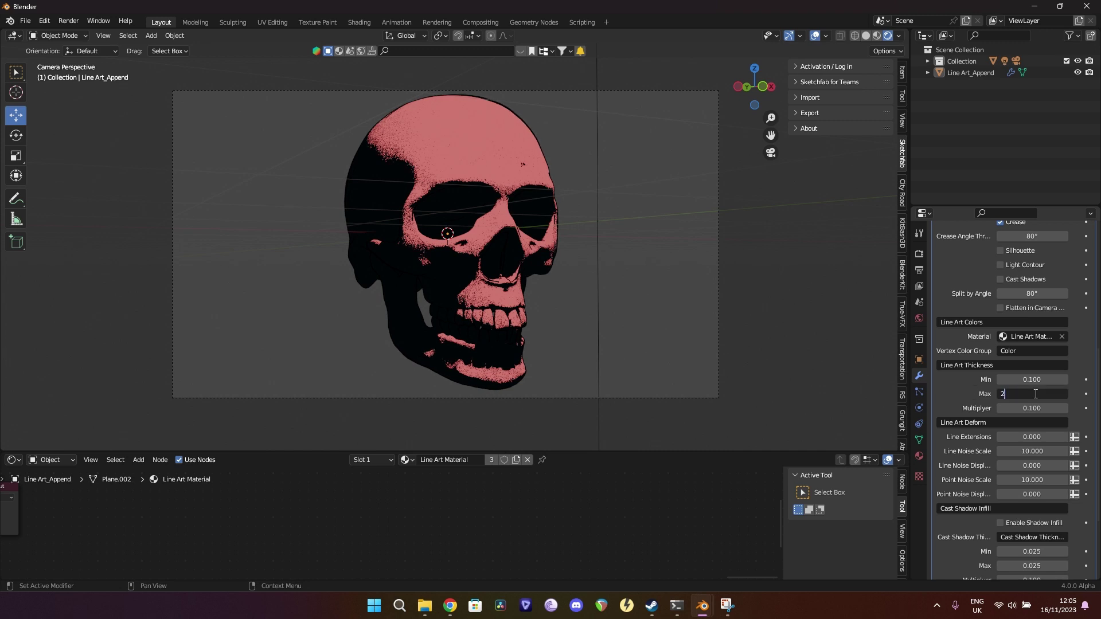
text(0)
key(Return)
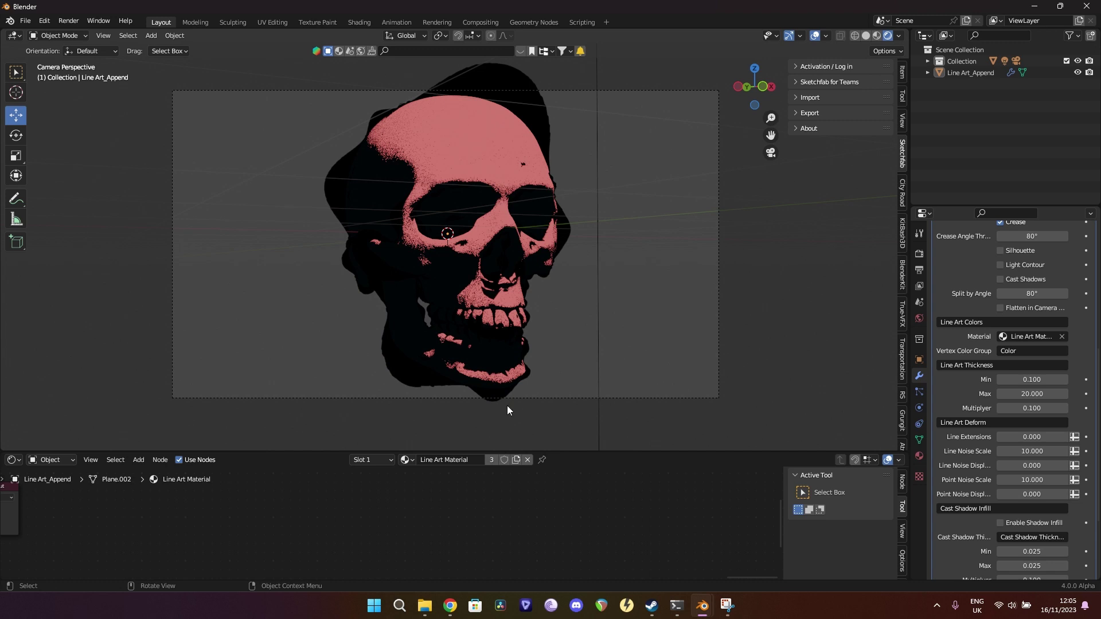
Set the Max line art thickness to 0.4.
click(1025, 394)
text(0)
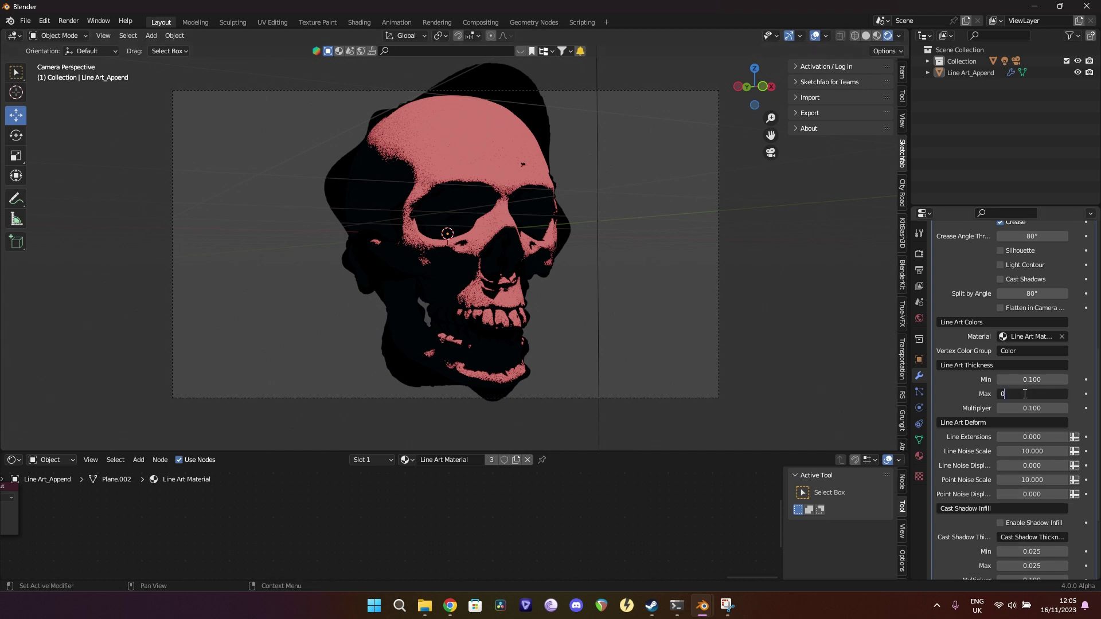
key(Return)
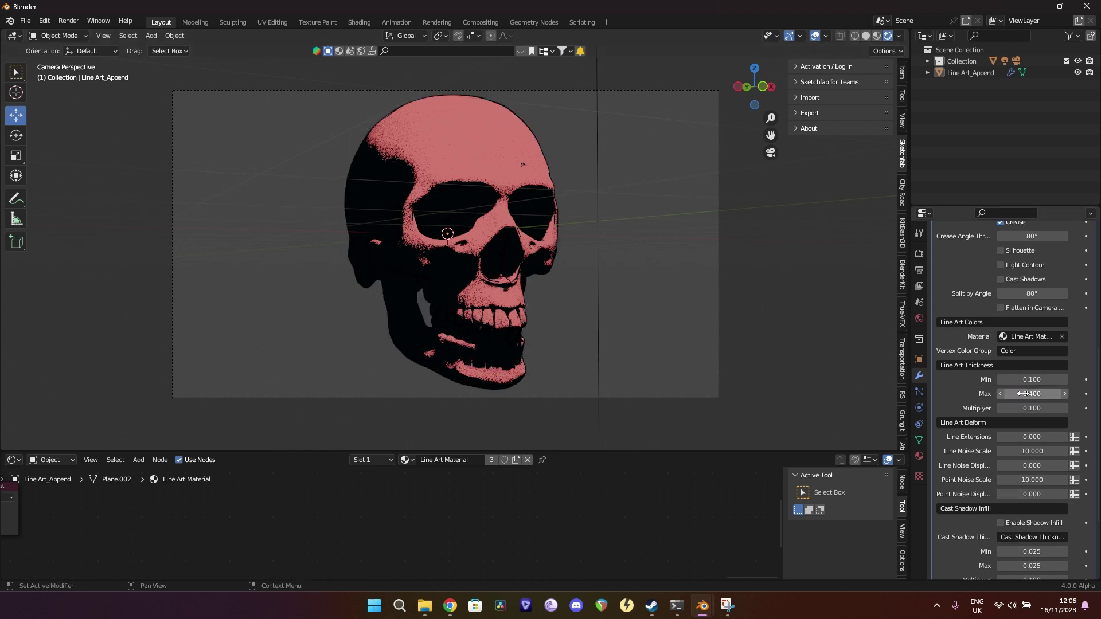
scroll(569, 263, up, 3)
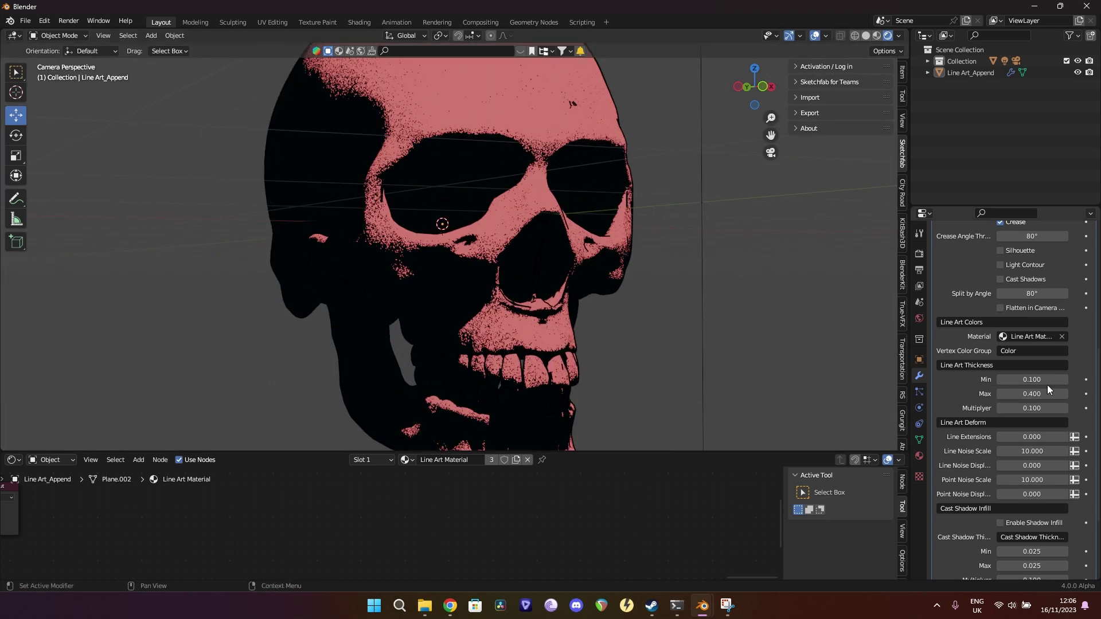
Set the Min line art thickness to 0.12, inspect the eye socket outlines up close and return to the camera view.
click(1065, 381)
click(1064, 381)
scroll(406, 204, up, 3)
middle_drag(360, 192, 537, 253)
scroll(442, 234, up, 5)
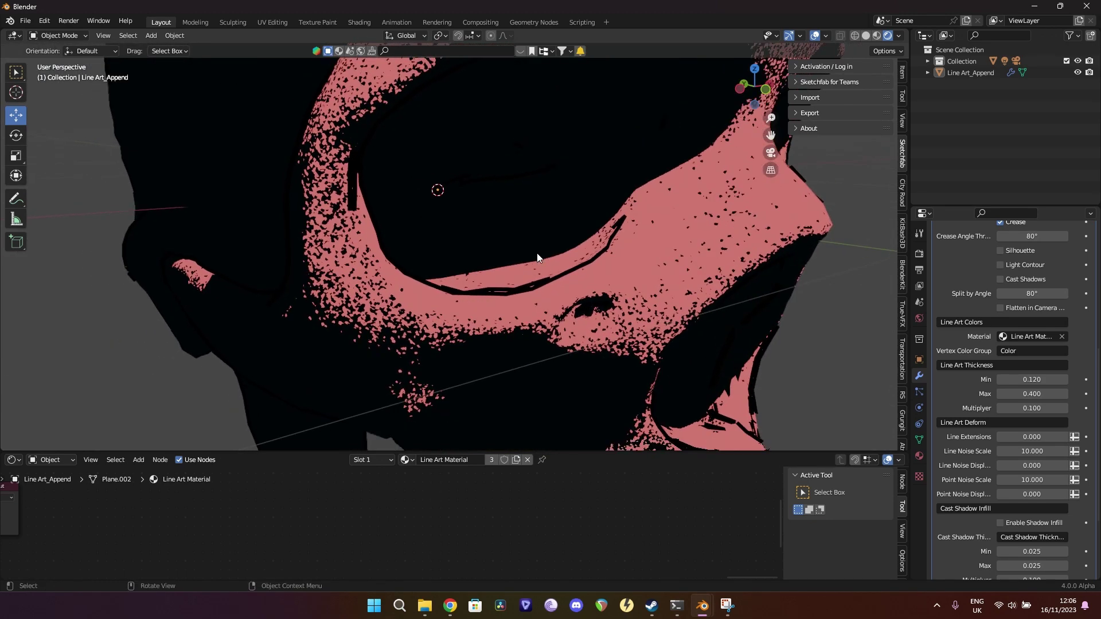
key(KP_0)
scroll(538, 253, down, 5)
scroll(526, 265, up, 3)
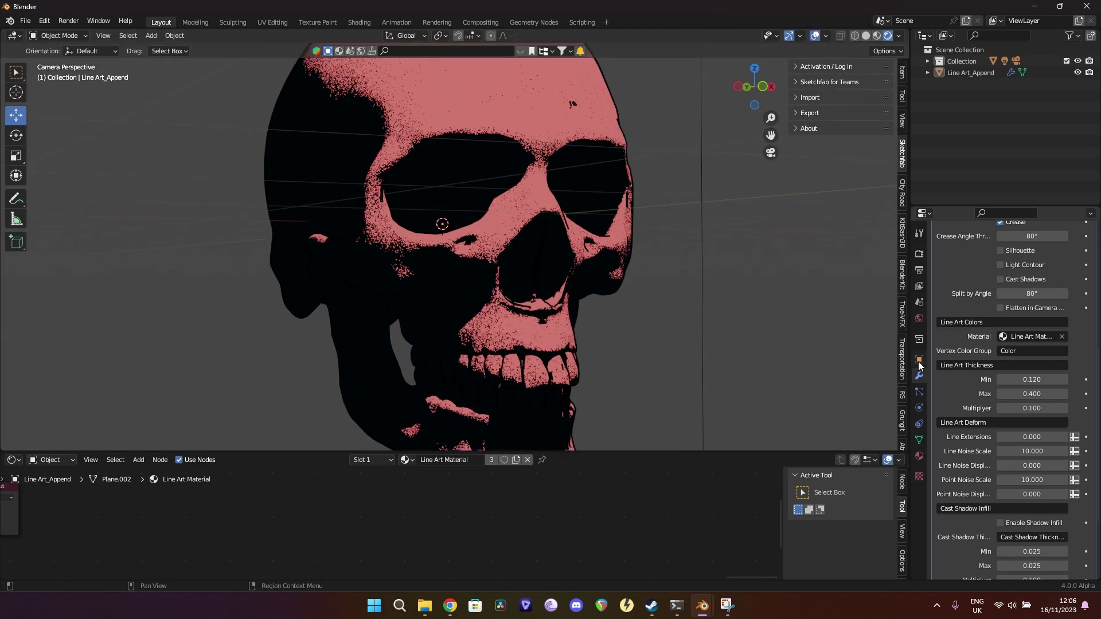
Switch the viewport to Solid shading and examine the line art around the skull's eye sockets, nose and teeth.
click(876, 36)
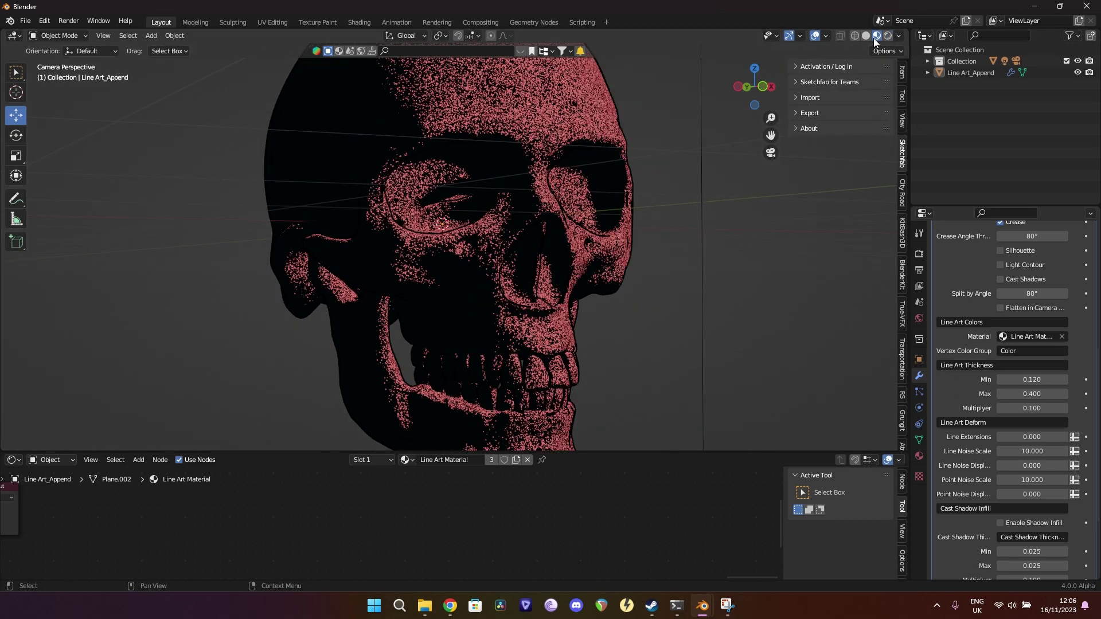
click(866, 36)
scroll(469, 205, up, 2)
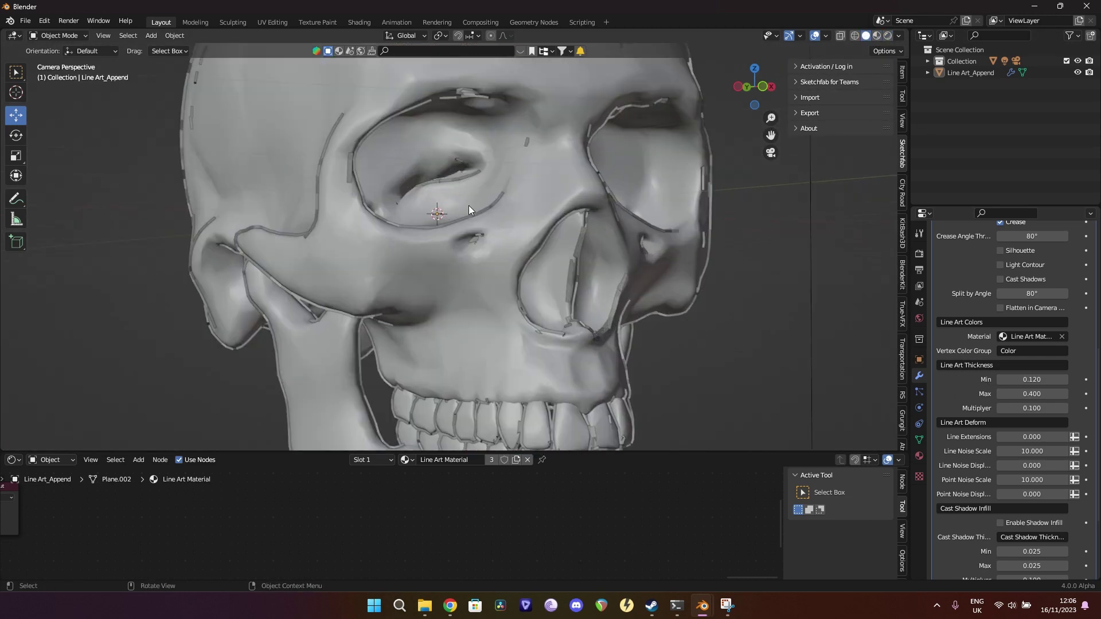
shift+middle_drag(473, 181, 491, 245)
scroll(484, 213, up, 3)
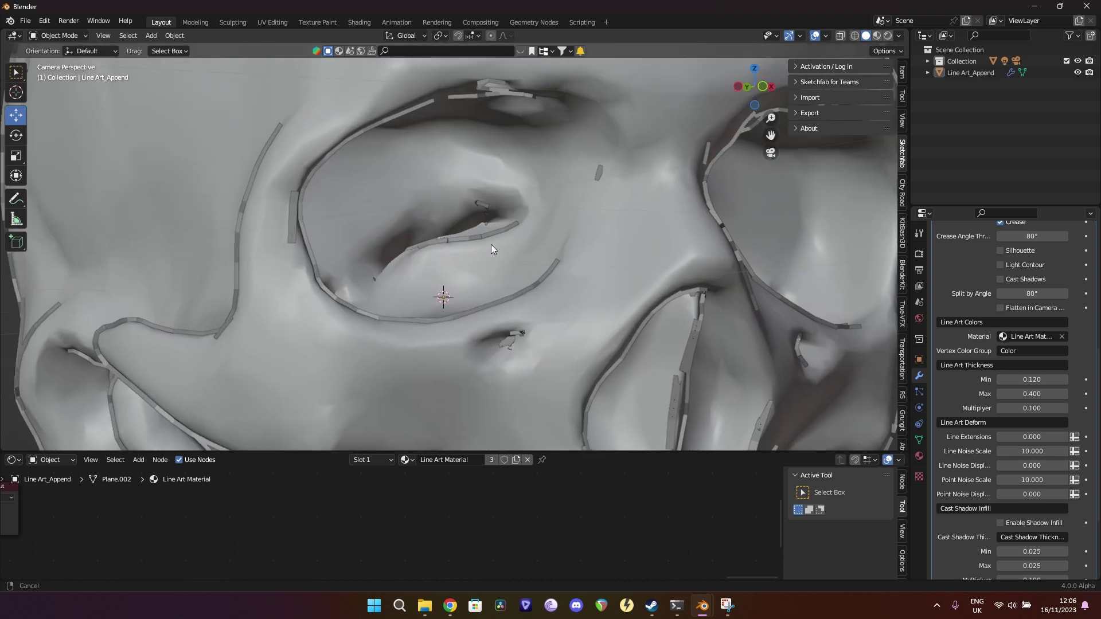
scroll(495, 246, down, 8)
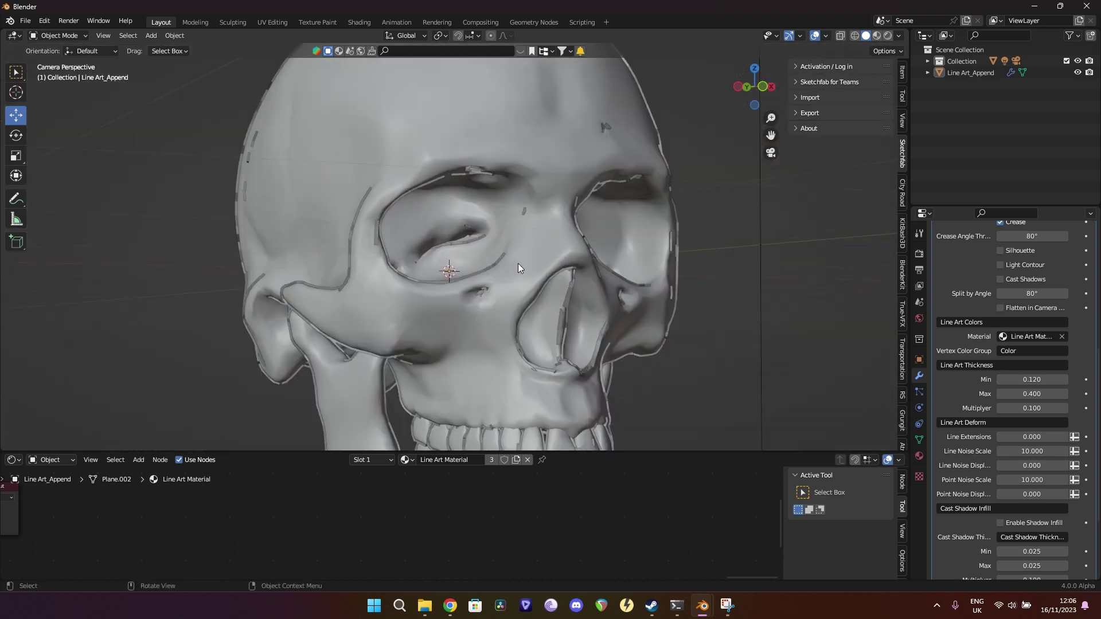
shift+middle_drag(544, 304, 547, 273)
scroll(567, 303, up, 2)
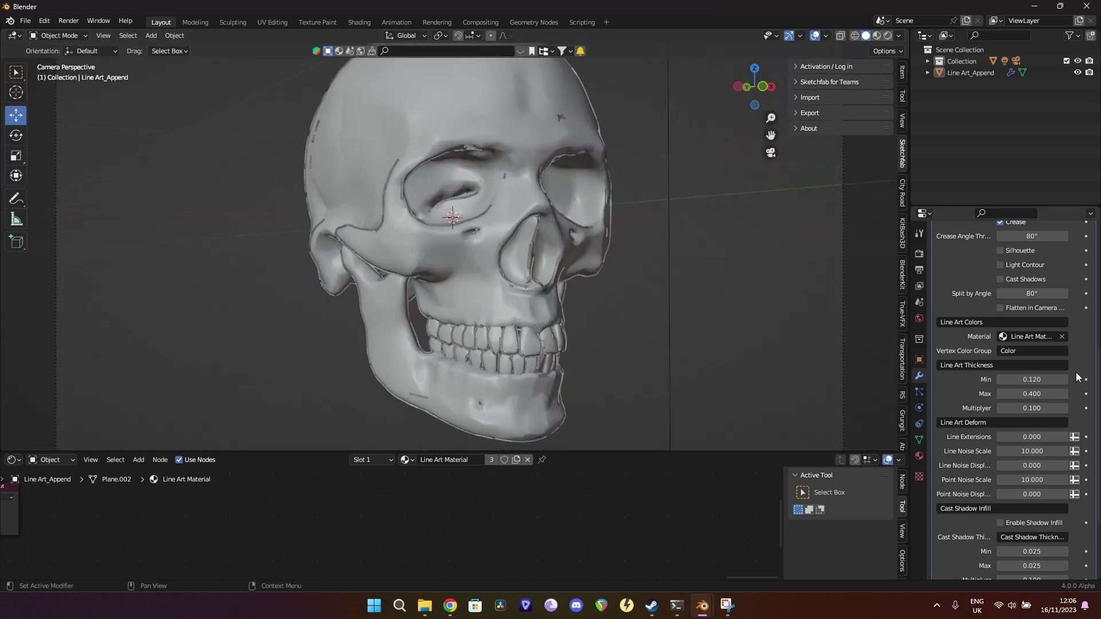
Set the Min line art thickness to 0.07.
click(999, 381)
click(1000, 381)
click(1001, 380)
click(1001, 381)
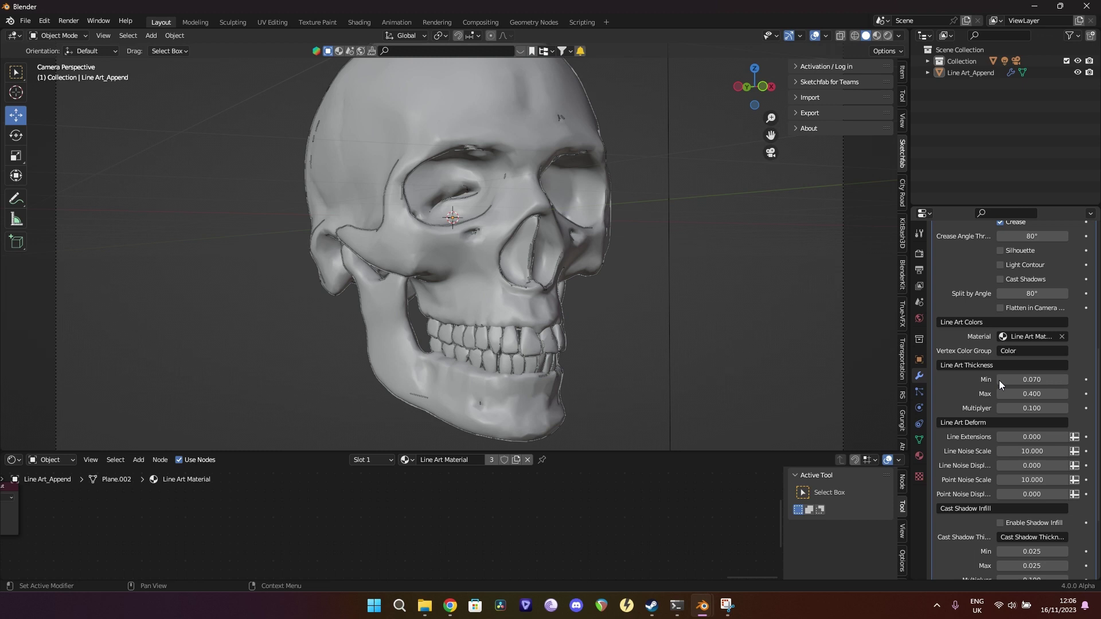
click(1001, 380)
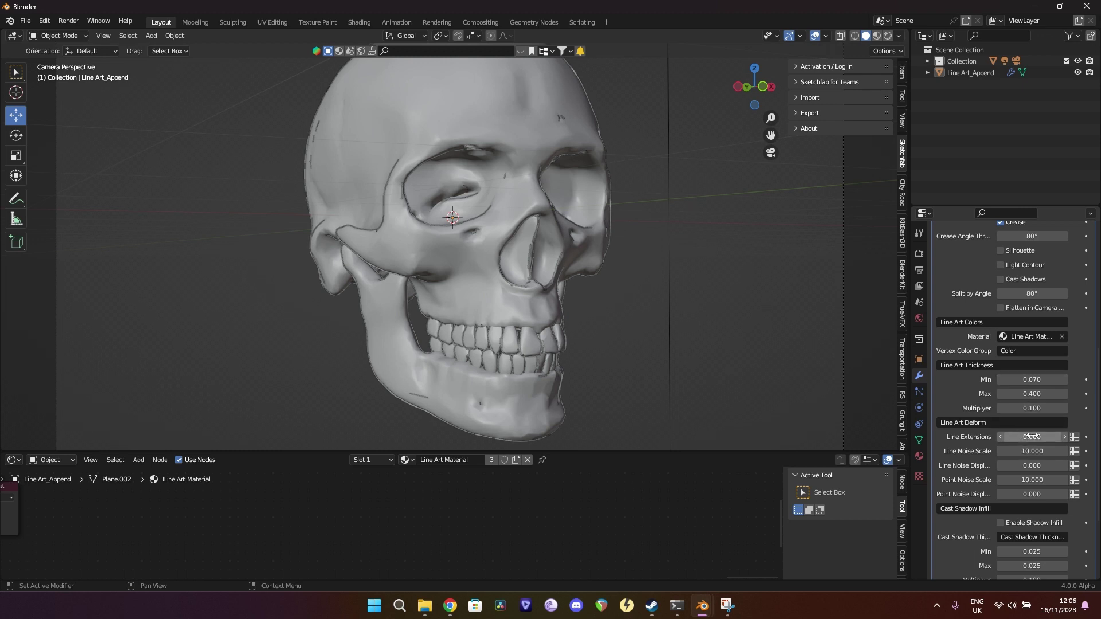
Set the line art's Camera FOV to 71.2°.
scroll(1031, 436, down, 5)
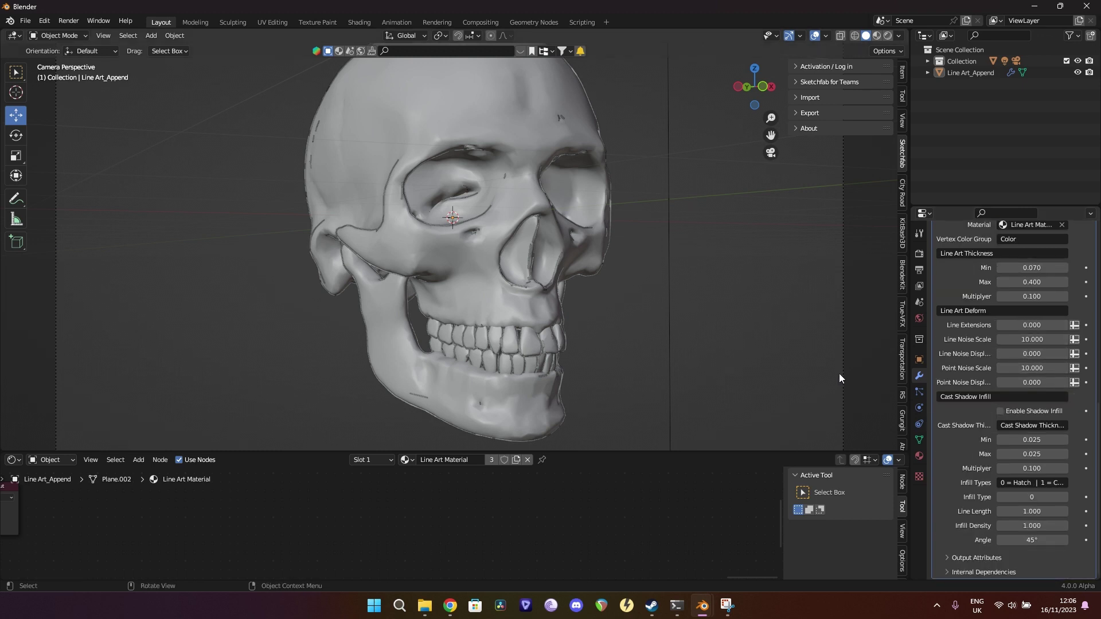
scroll(966, 295, up, 10)
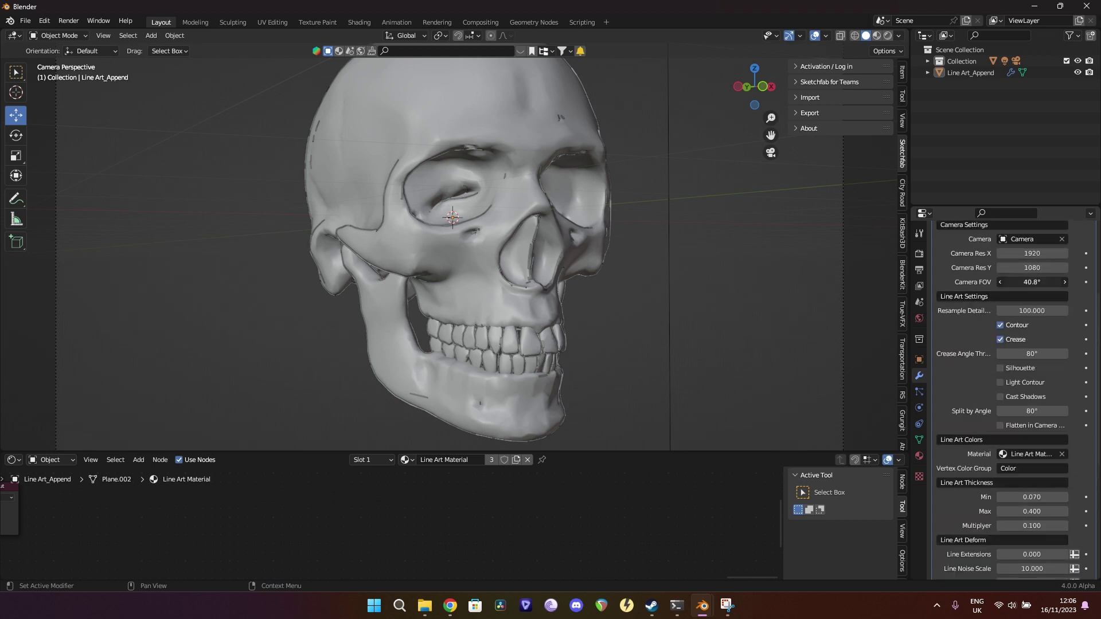
drag(1032, 281, 1044, 282)
scroll(566, 304, down, 5)
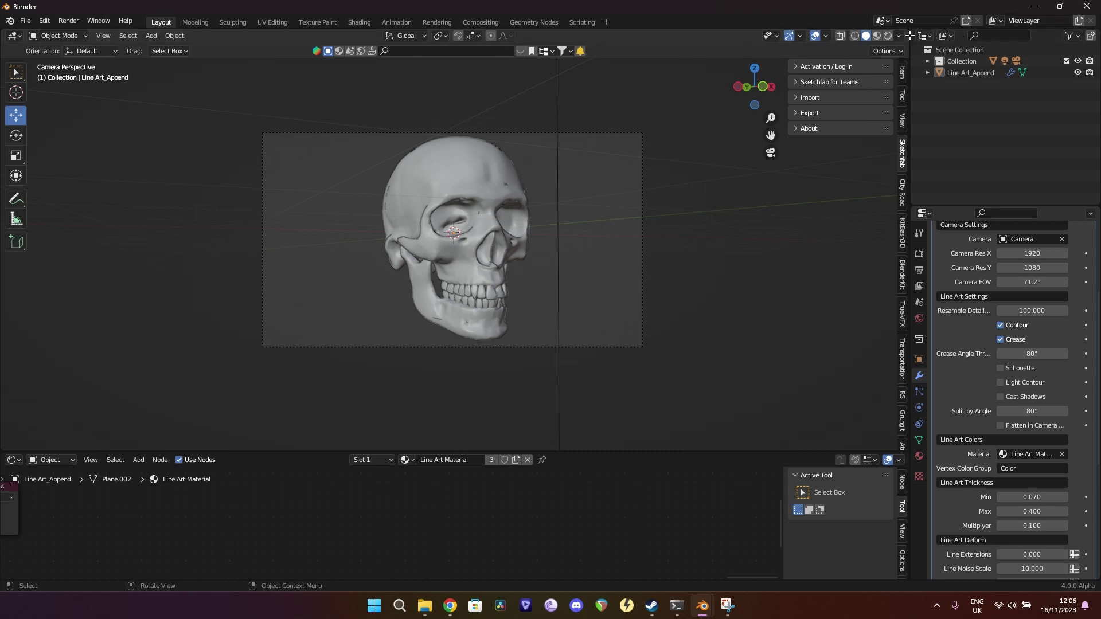
Return the viewport to Rendered shading and examine the stippling and outlines on the skull's teeth.
click(888, 35)
scroll(581, 249, up, 5)
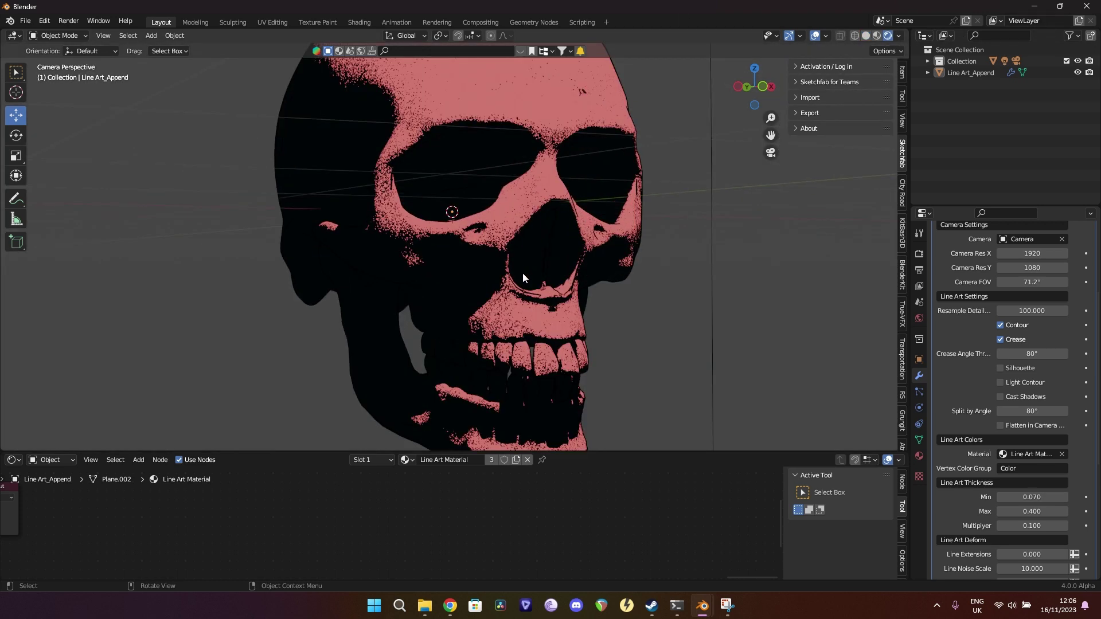
scroll(647, 282, down, 2)
scroll(628, 305, up, 8)
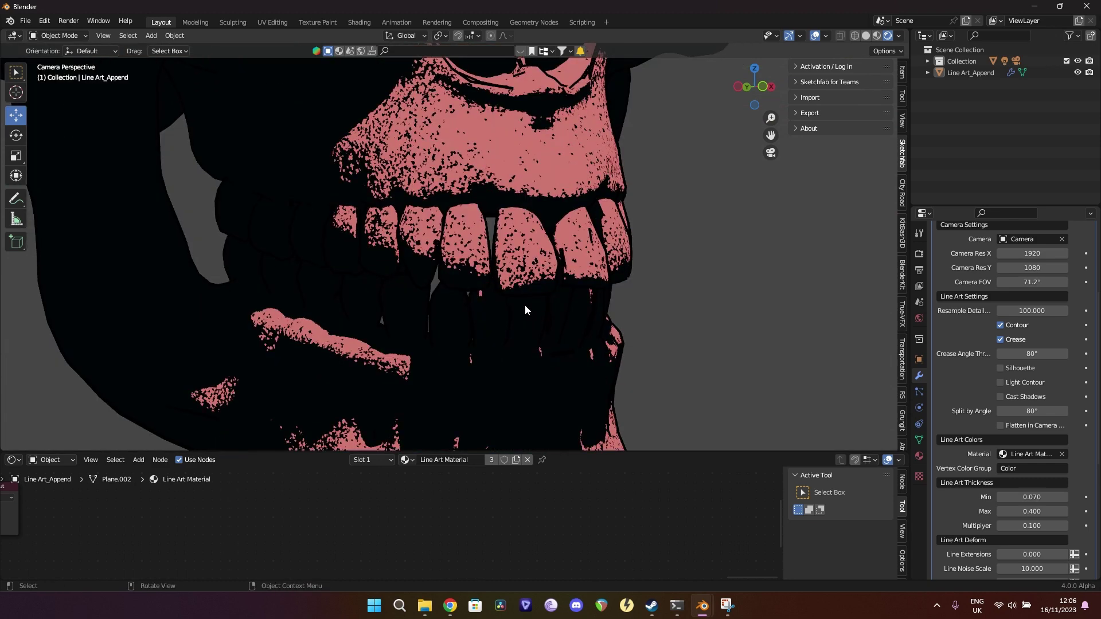
scroll(525, 310, up, 3)
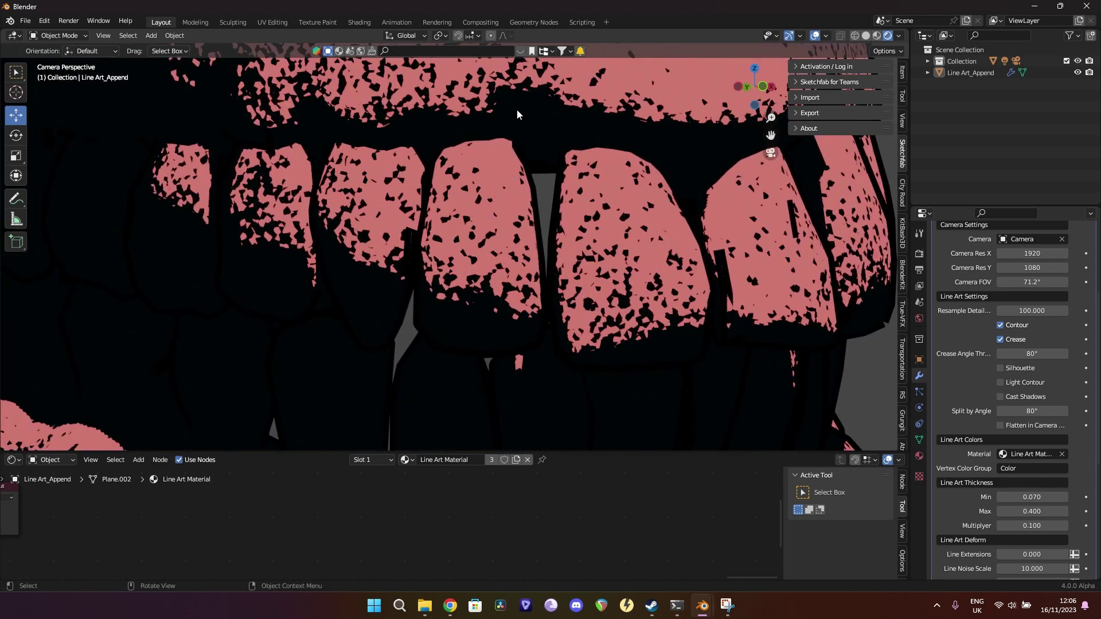
scroll(497, 337, down, 8)
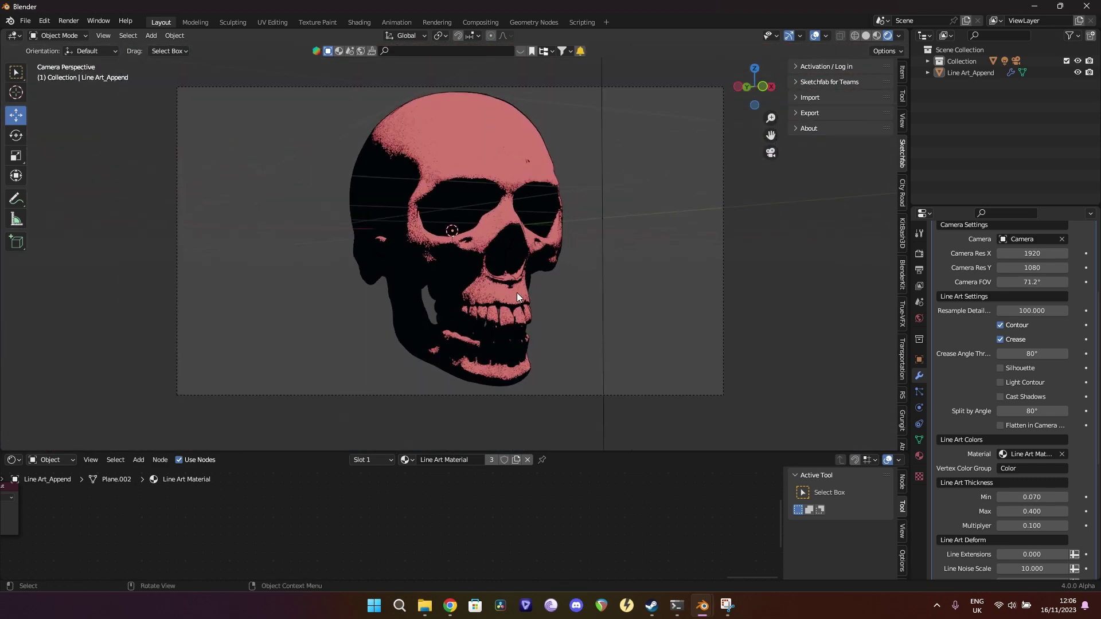
Select the skull and rotate it freely with the Rotate tool so it faces the opposite side, slightly tilted.
scroll(518, 296, down, 2)
click(477, 270)
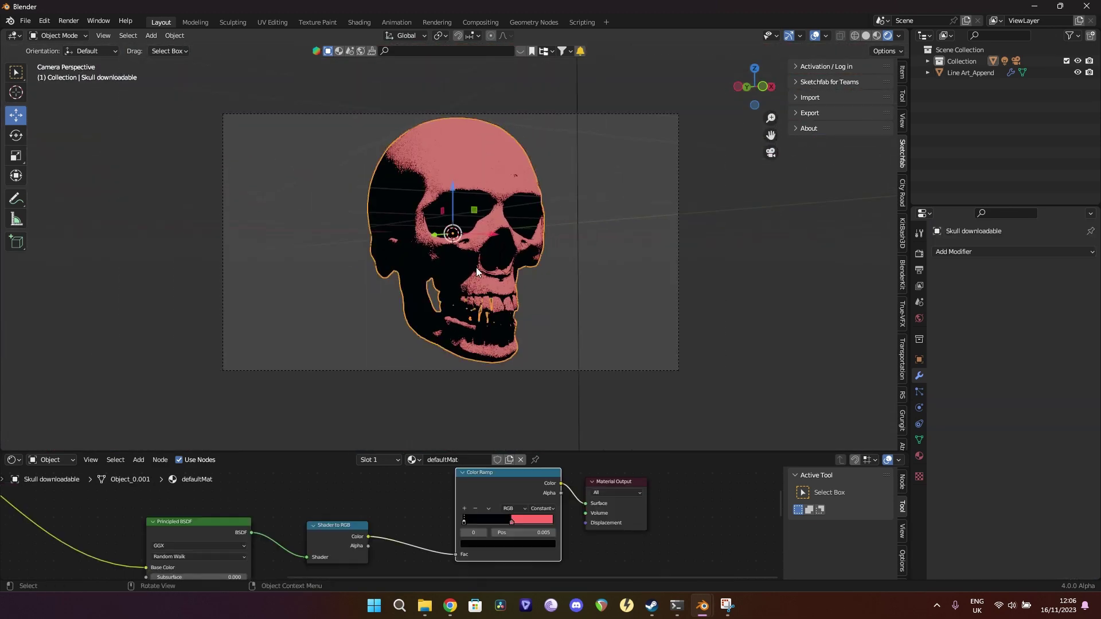
click(16, 135)
drag(446, 252, 555, 293)
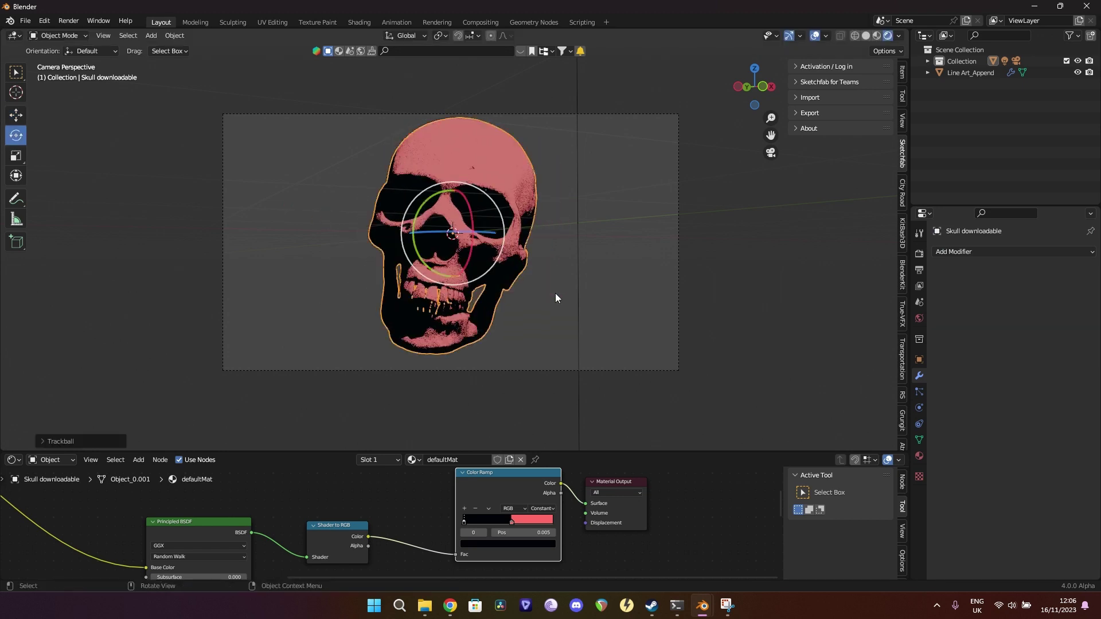
scroll(482, 281, up, 4)
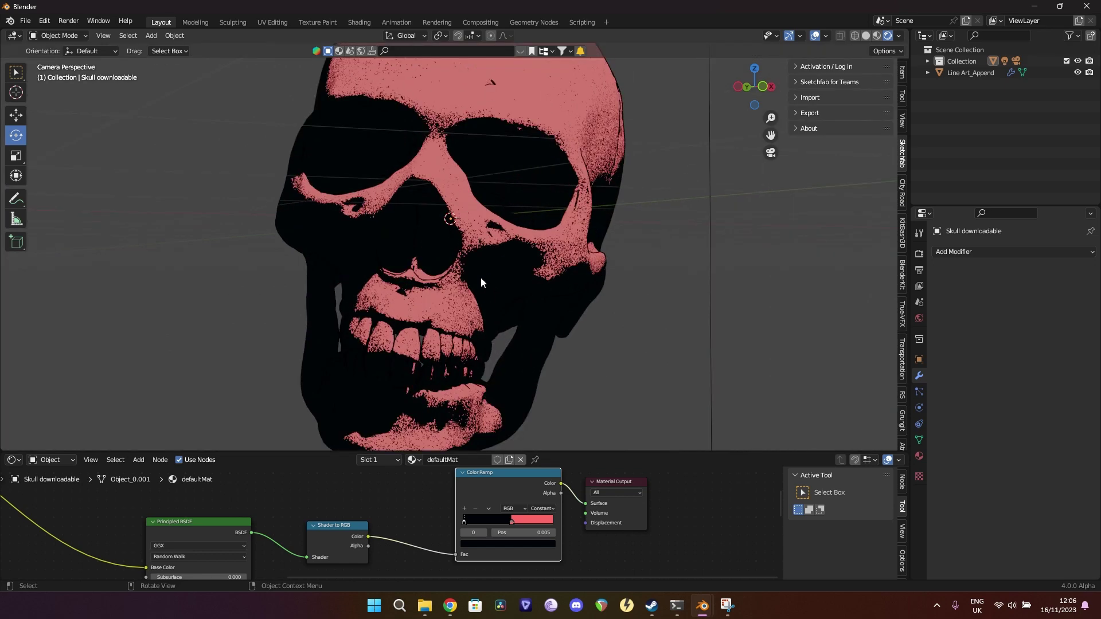
Rotate the skull freely so it turns to a three-quarter view facing the opposite side of the camera frame.
click(481, 277)
drag(459, 245, 501, 252)
scroll(501, 252, down, 3)
click(548, 304)
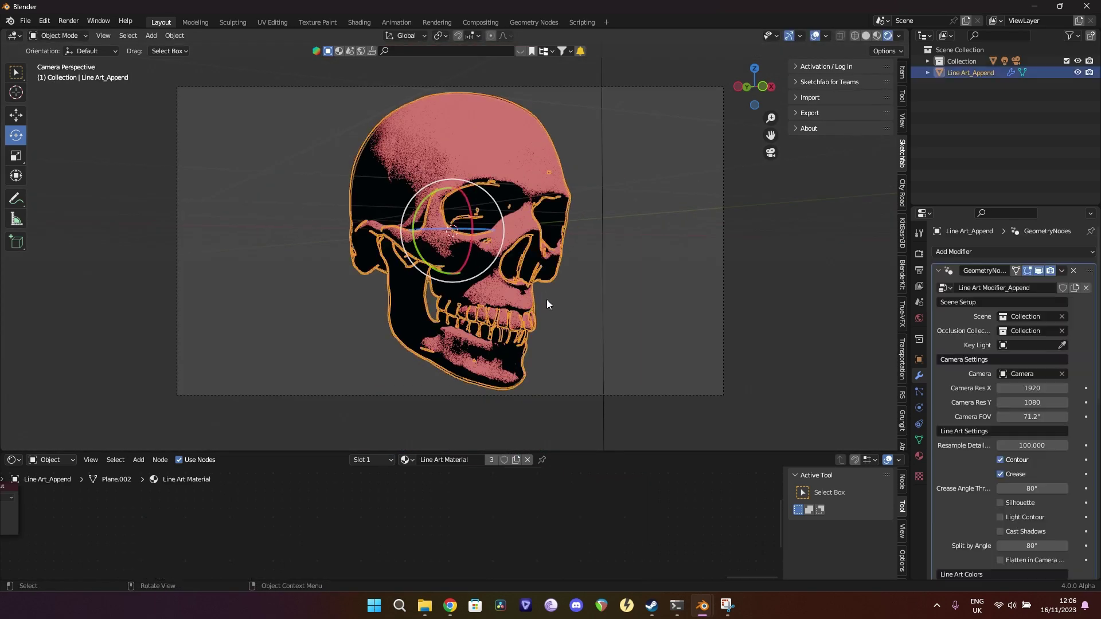
Disconnect the stippling texture link from the Base Color input of the skull material's Principled BSDF.
click(514, 164)
scroll(514, 164, down, 3)
scroll(380, 539, up, 4)
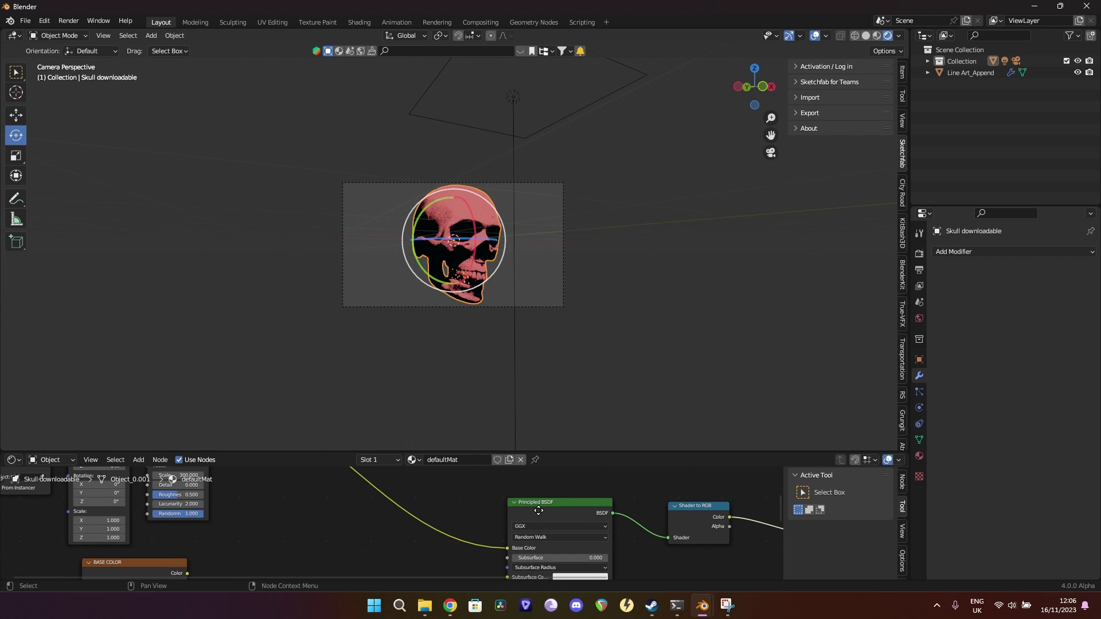
scroll(381, 534, up, 3)
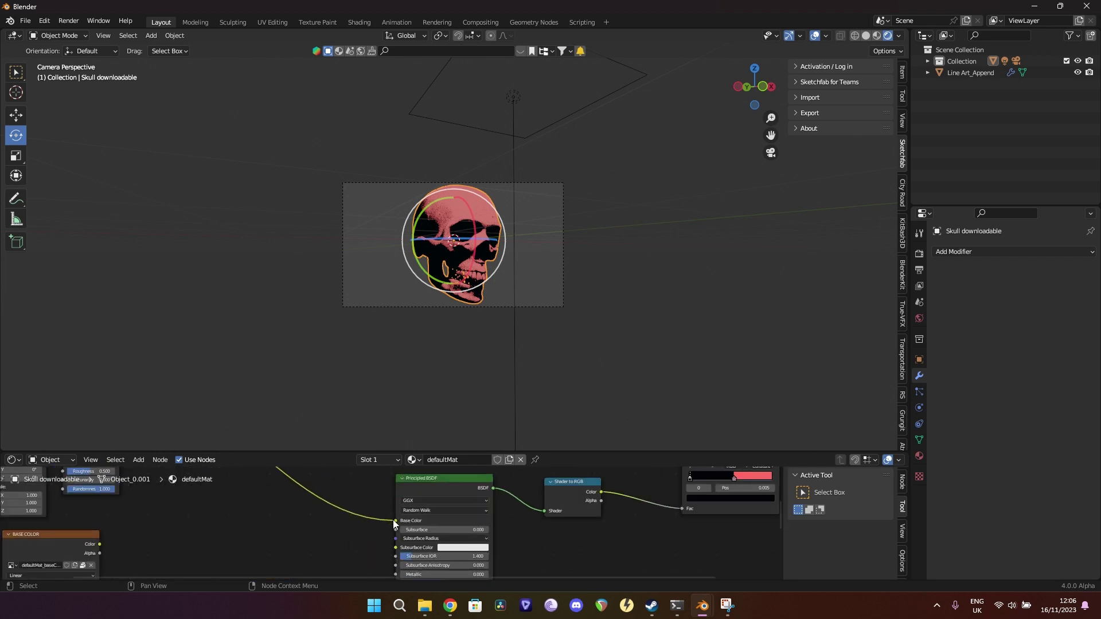
drag(395, 520, 355, 517)
scroll(453, 332, up, 6)
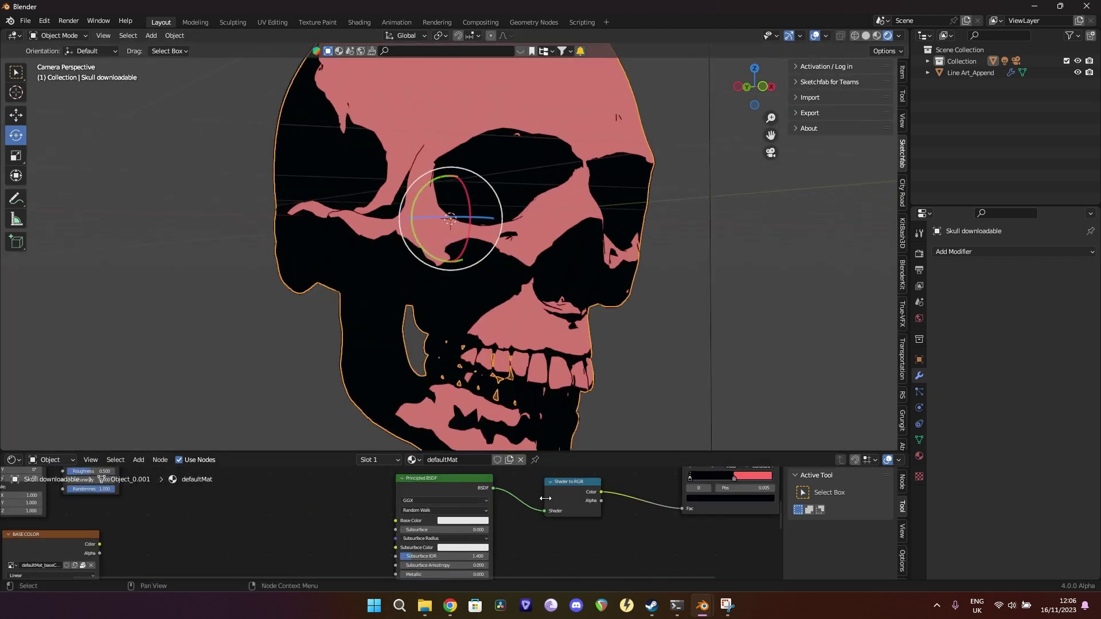
Add a blue middle stop to the Color Ramp, shift it toward the black stop, and move the pink stop to position 0.814.
scroll(627, 530, down, 1)
middle_drag(705, 506, 440, 501)
scroll(414, 548, up, 8)
click(410, 493)
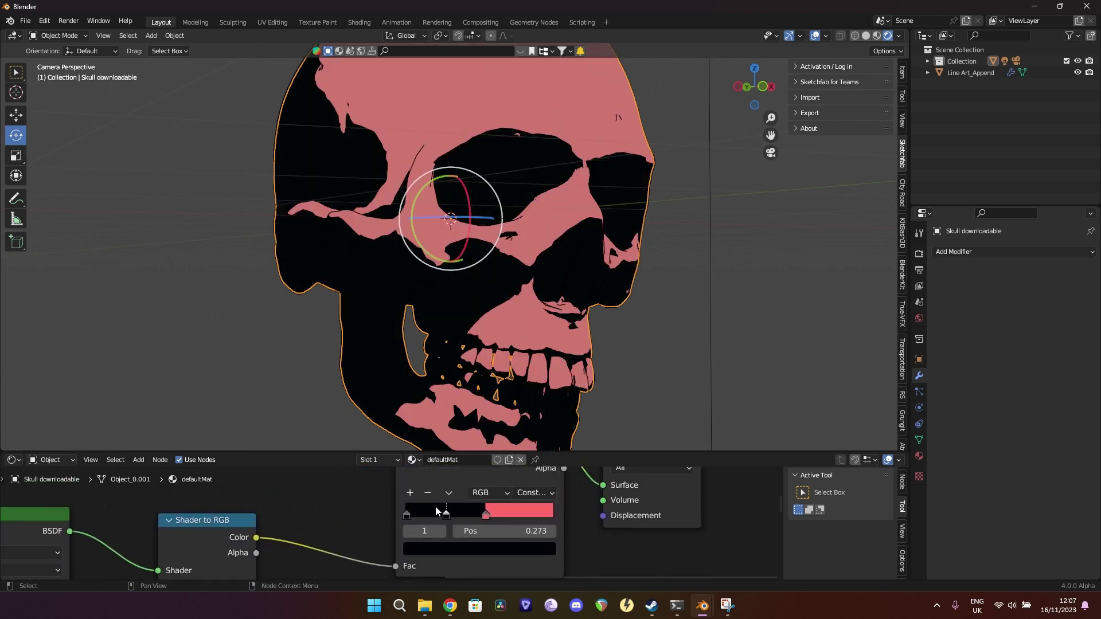
click(459, 548)
drag(524, 443, 524, 405)
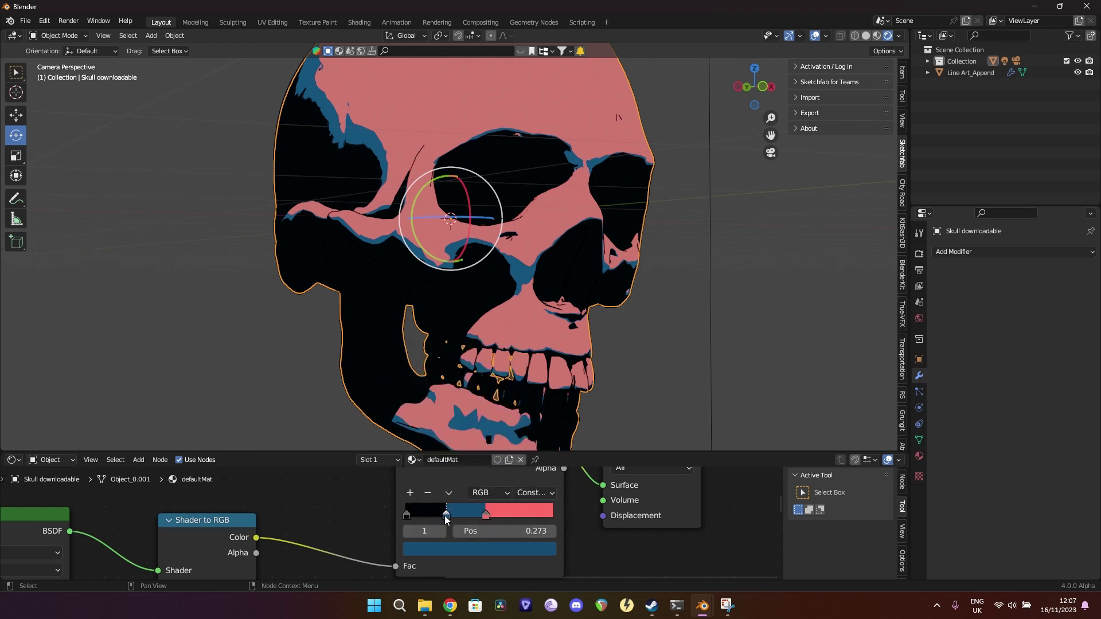
drag(445, 515, 421, 514)
mouse_move(490, 515)
mouse_down()
mouse_move(459, 515)
mouse_move(526, 514)
mouse_up()
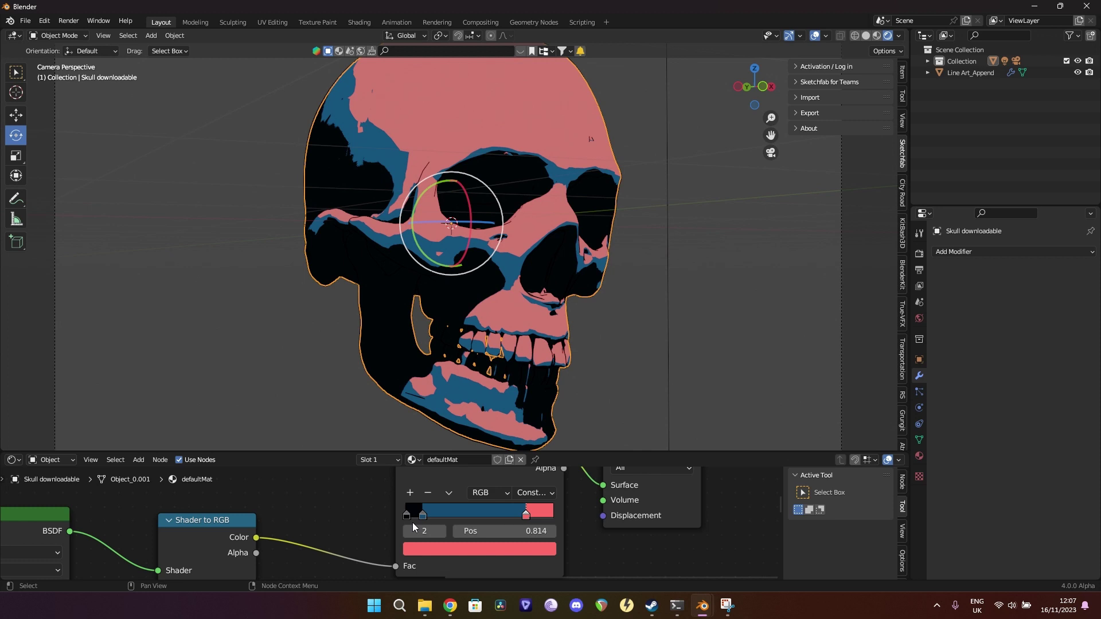
Recolour the Color Ramp's black stop by sampling the ramp's blue and darkening it to a deep navy.
click(407, 516)
click(496, 549)
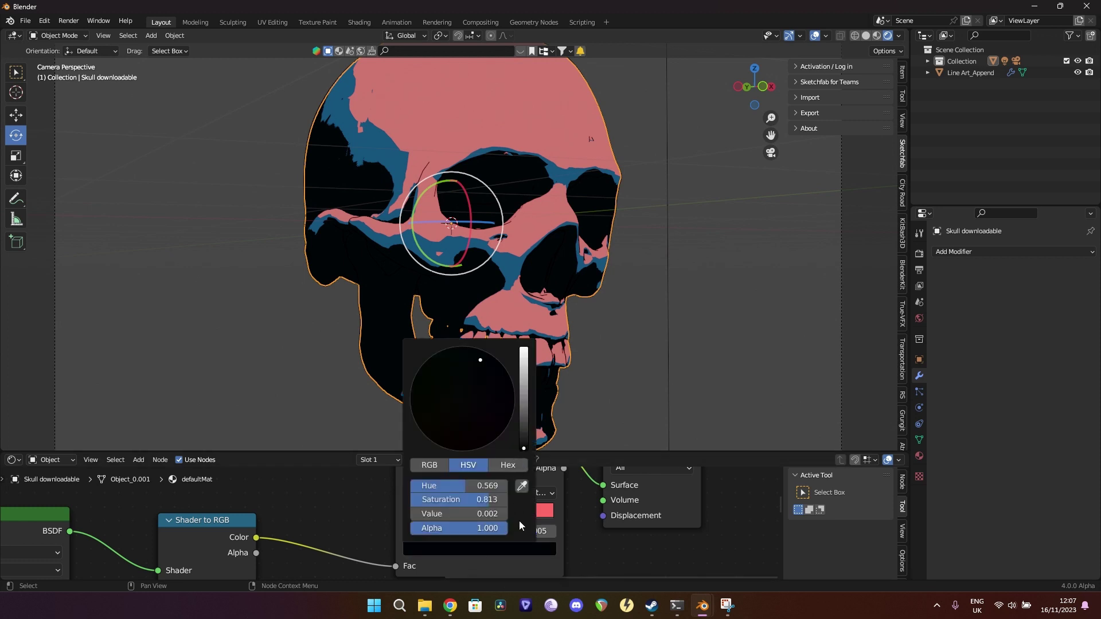
click(522, 486)
click(462, 509)
click(491, 552)
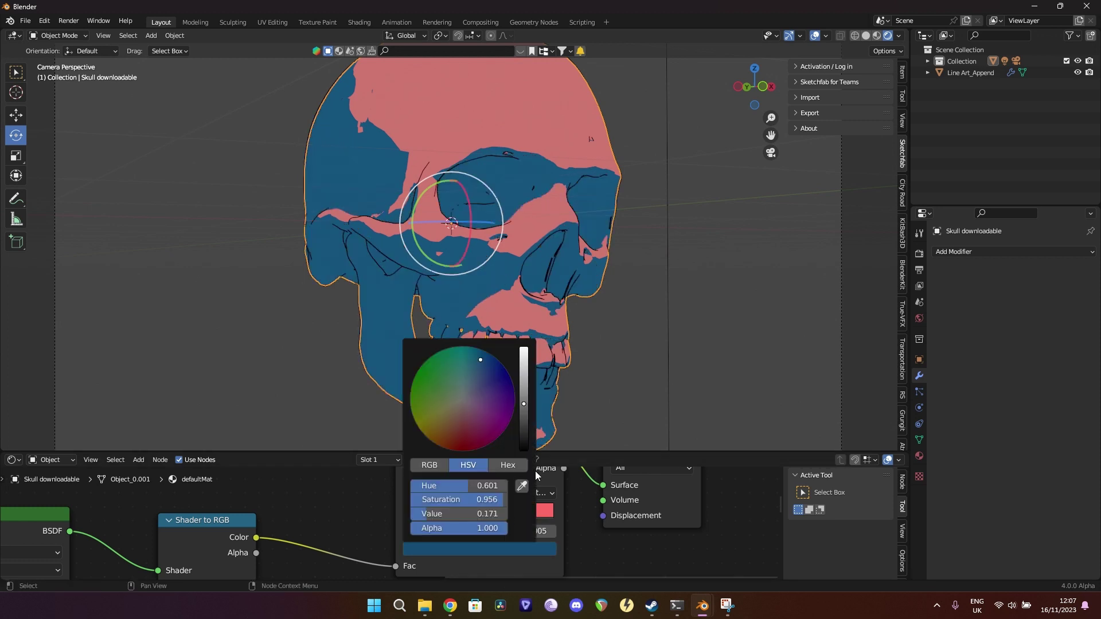
drag(522, 422, 524, 432)
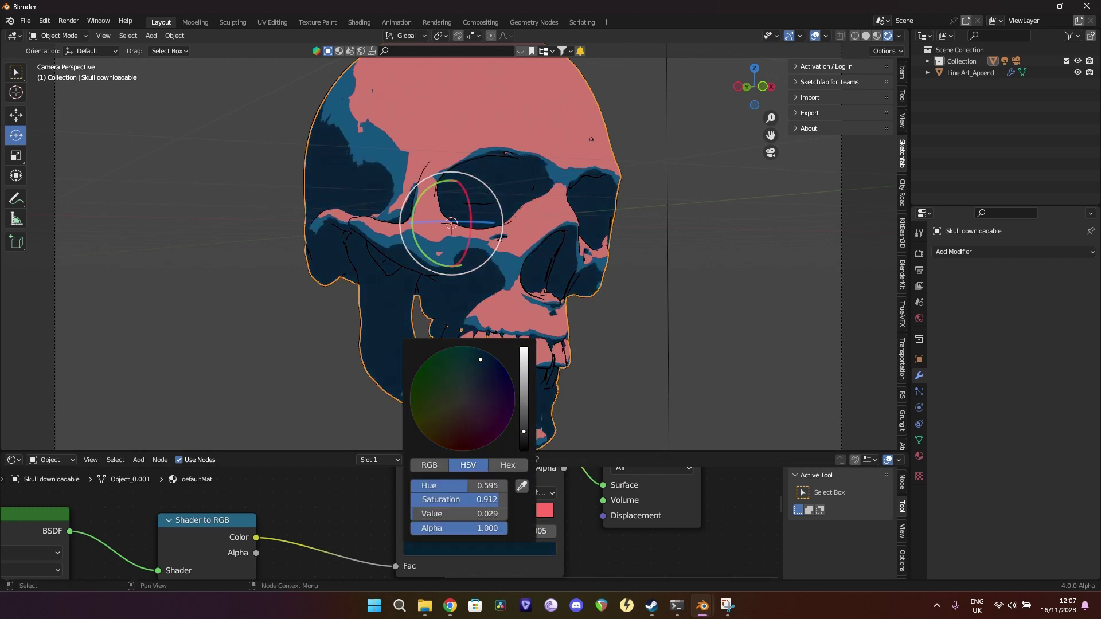
click(626, 338)
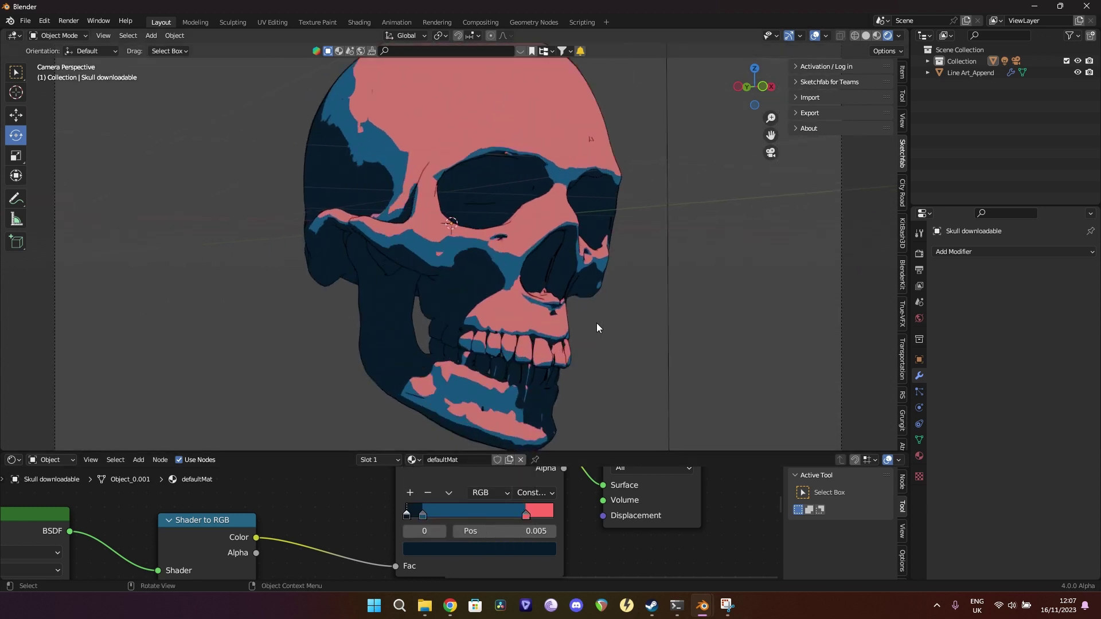
Recolour the Color Ramp's pink stop by sampling the ramp's blue and brightening it to a light blue.
click(527, 517)
click(526, 554)
click(521, 486)
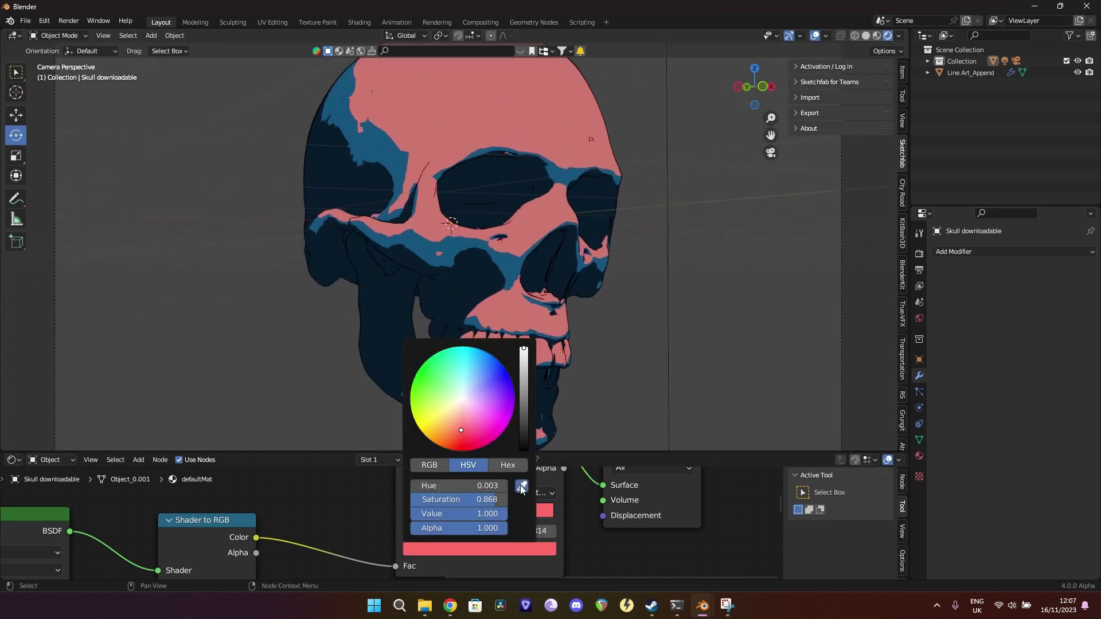
click(489, 510)
click(526, 549)
drag(523, 404, 523, 357)
click(568, 327)
click(608, 324)
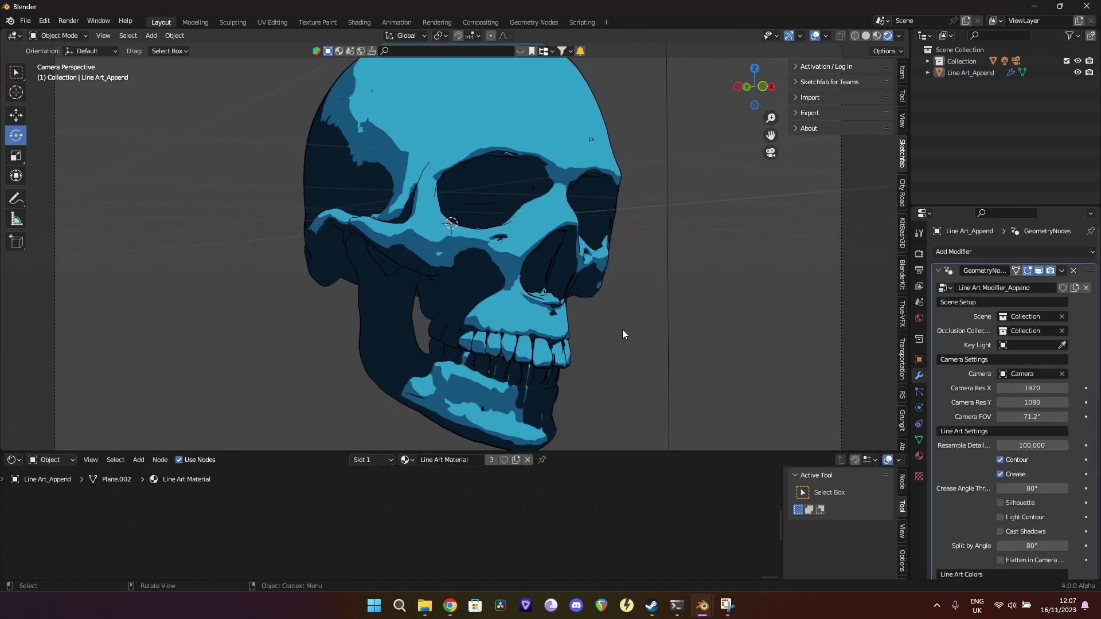
scroll(621, 328, down, 3)
middle_drag(622, 328, 591, 325)
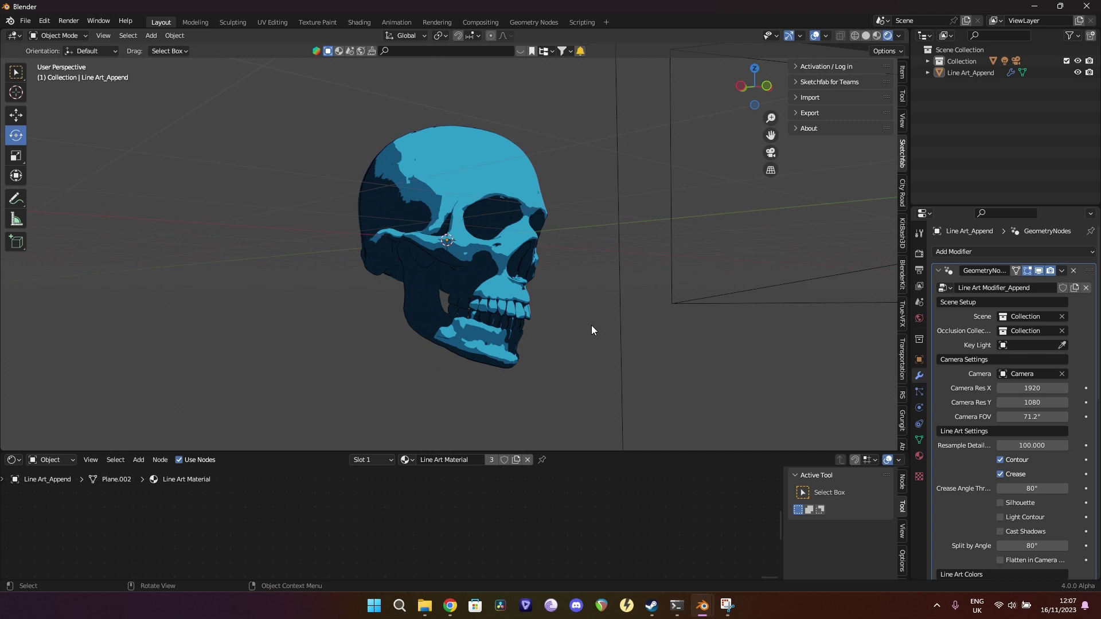
key(KP_0)
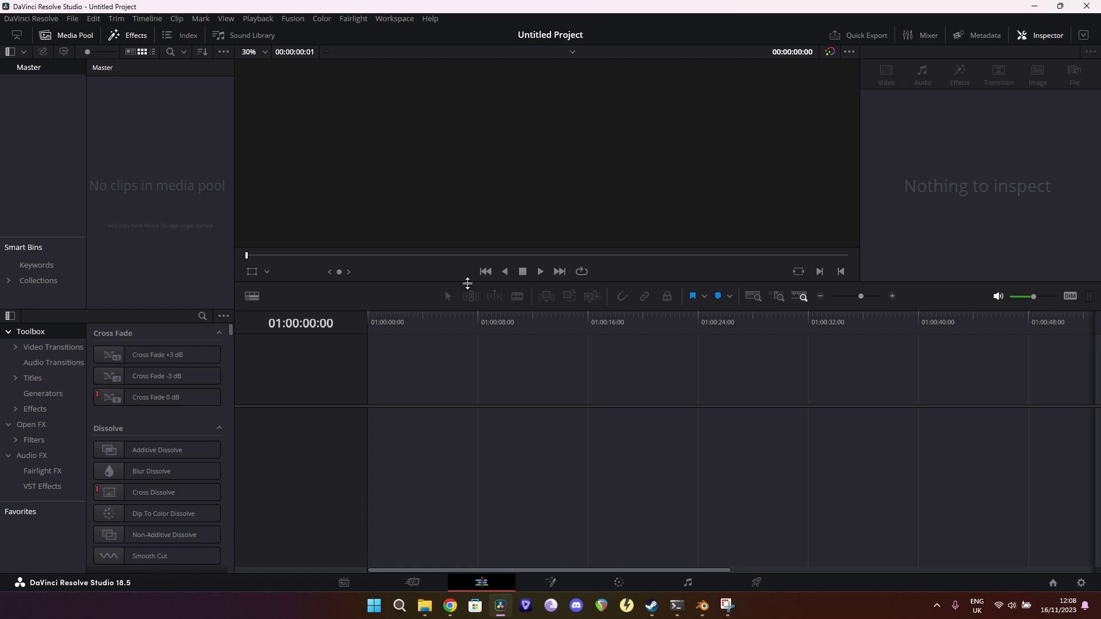
In DaVinci Resolve, make the viewer area taller and stay on the Edit page of the empty project.
drag(472, 287, 473, 332)
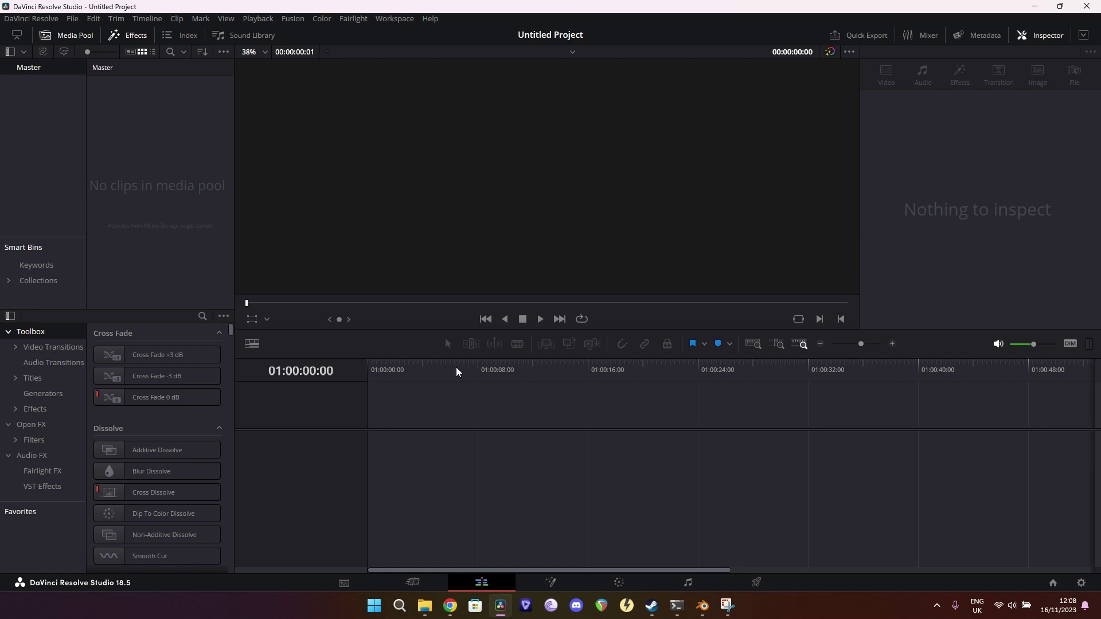
click(418, 582)
click(489, 583)
Bring all rendered frames from the tmp\skull folder in File Explorer onto the start of the DaVinci Resolve timeline as an image sequence.
mouse_move(425, 606)
click(394, 562)
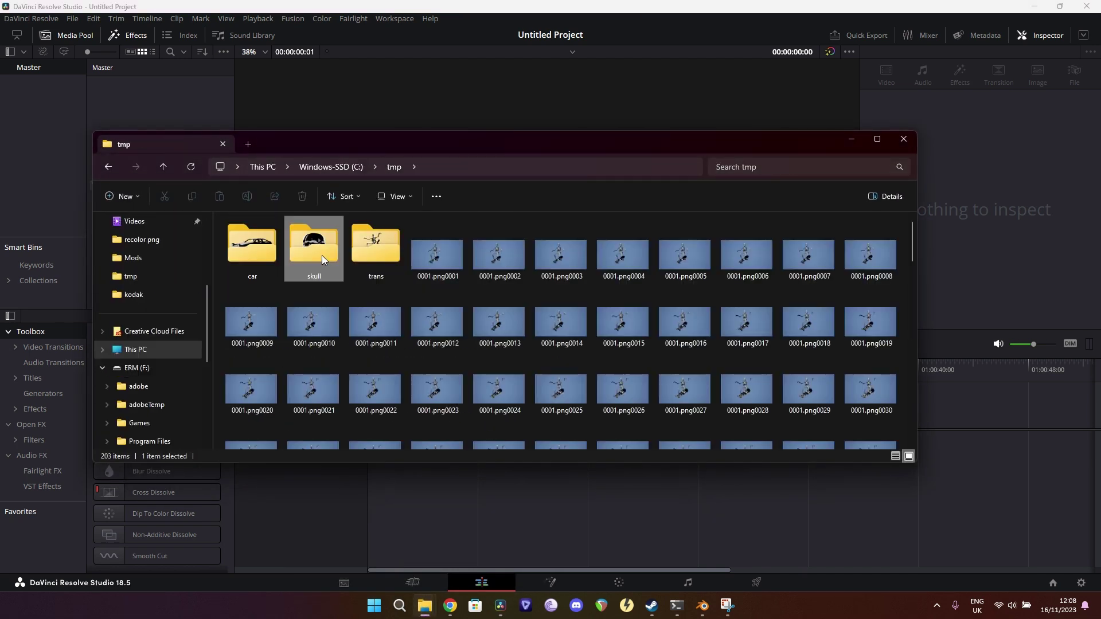
double_click(323, 257)
scroll(499, 344, down, 10)
click(504, 350)
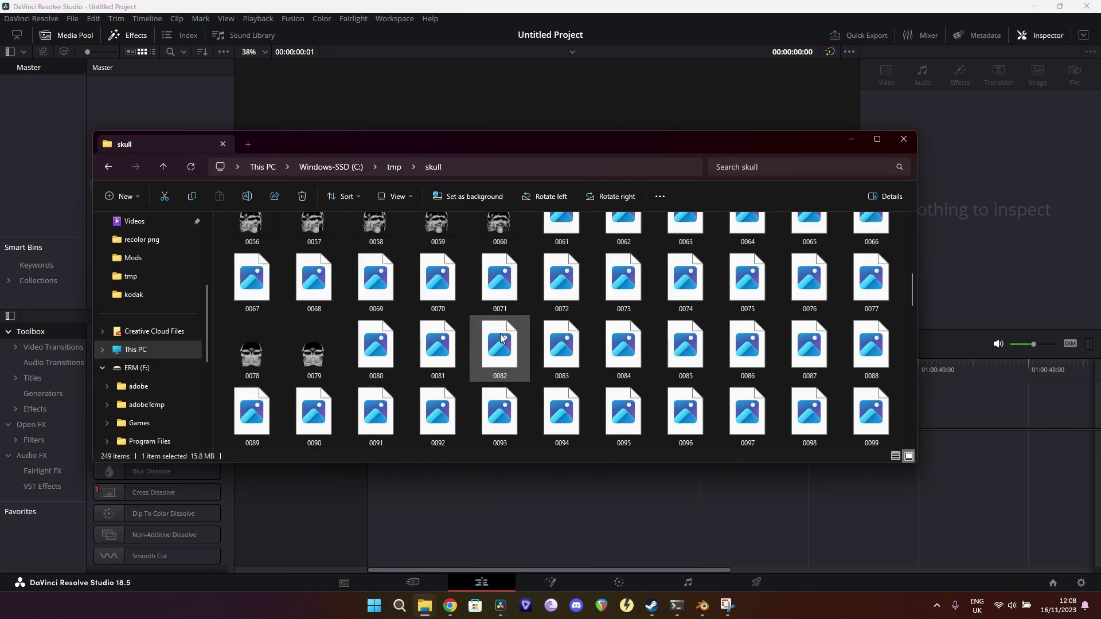
key(ctrl+a)
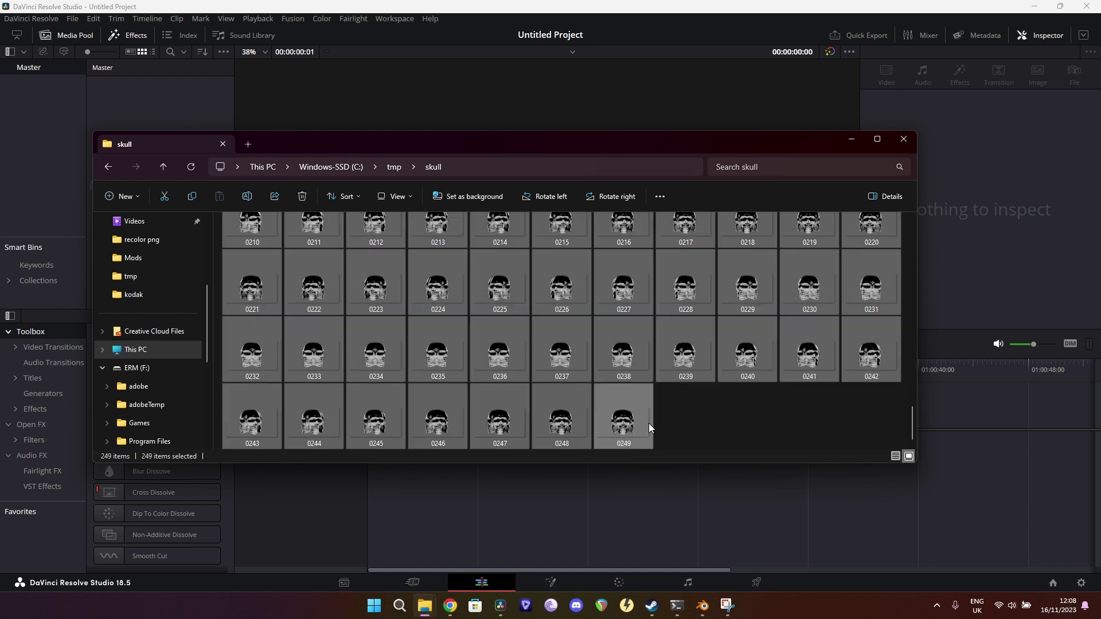
scroll(648, 424, up, 10)
drag(666, 143, 402, 63)
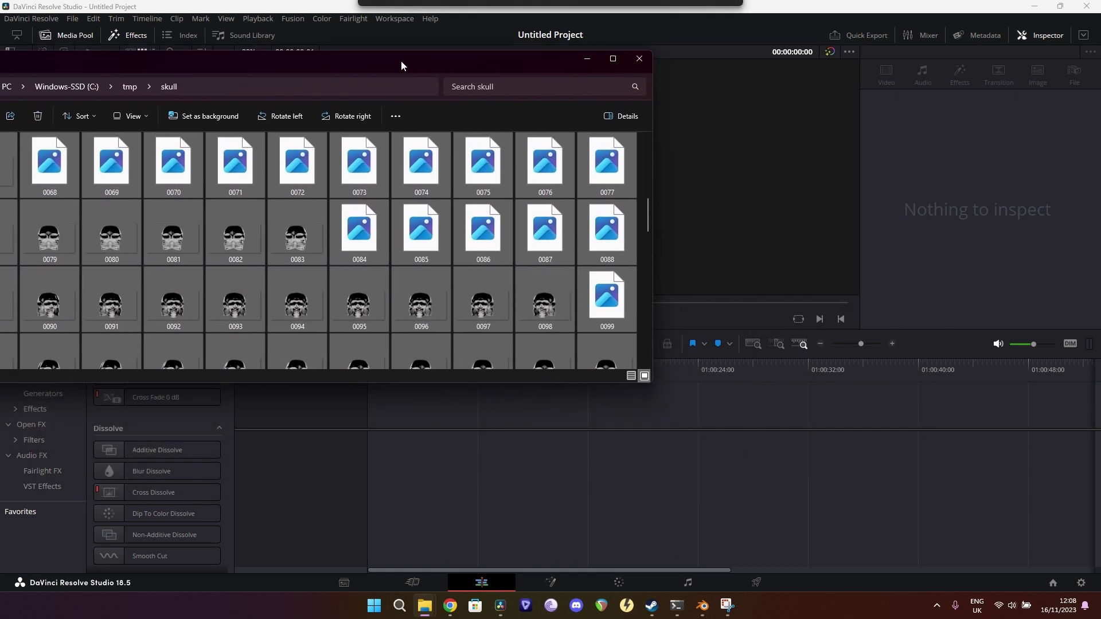
drag(424, 309, 373, 448)
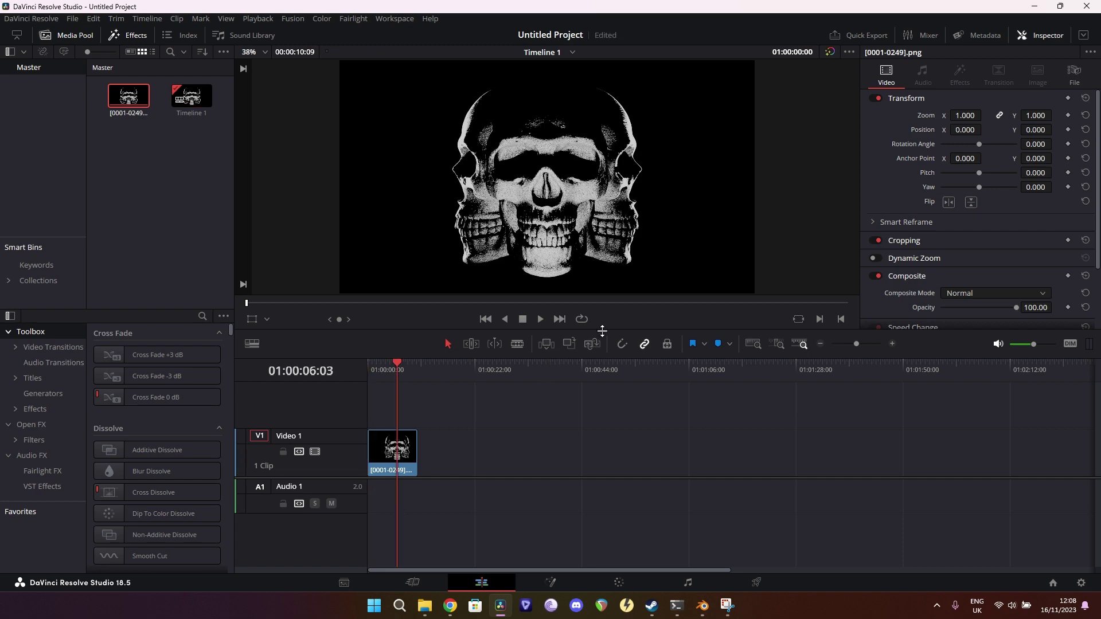
Enlarge the viewer, inspect the skull footage up close, play it from the start and return the playhead to the beginning.
drag(602, 331, 602, 382)
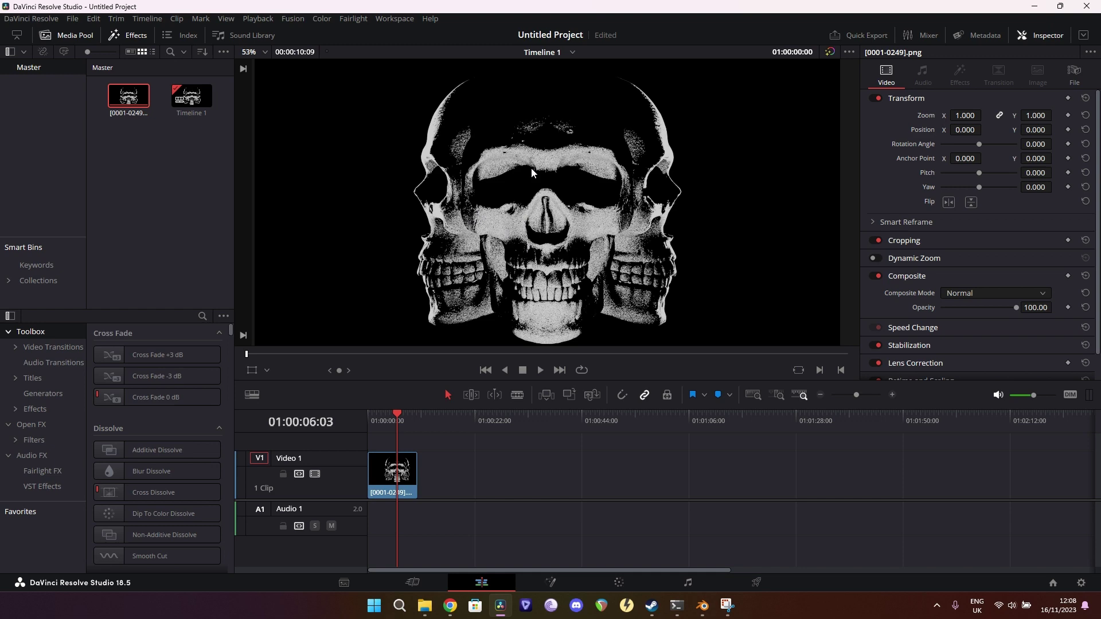
scroll(522, 236, up, 4)
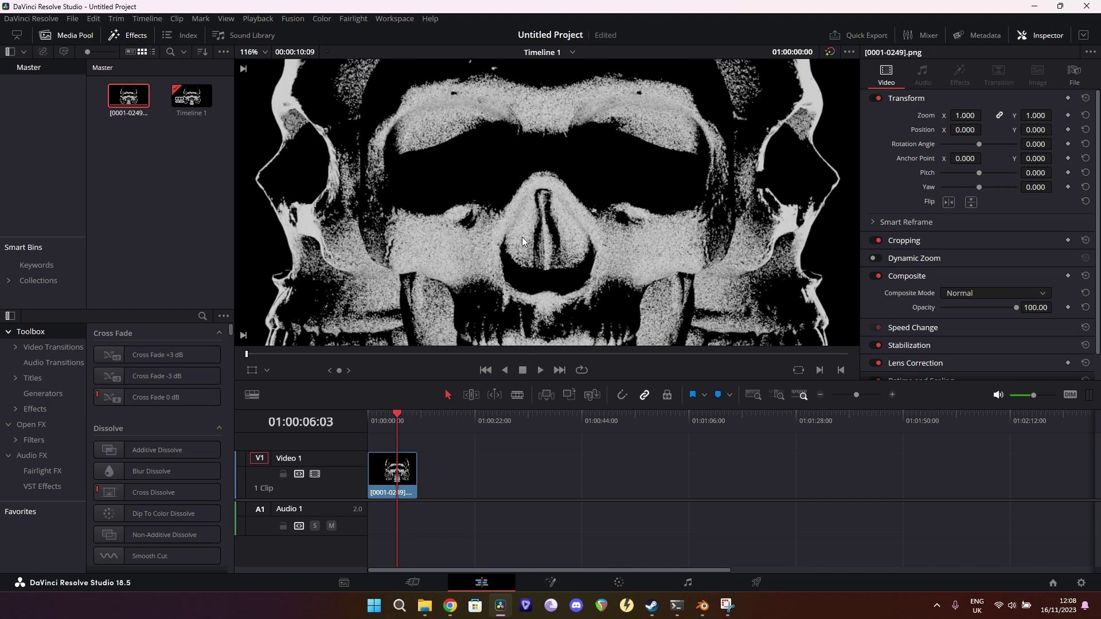
scroll(522, 236, down, 4)
key(Home)
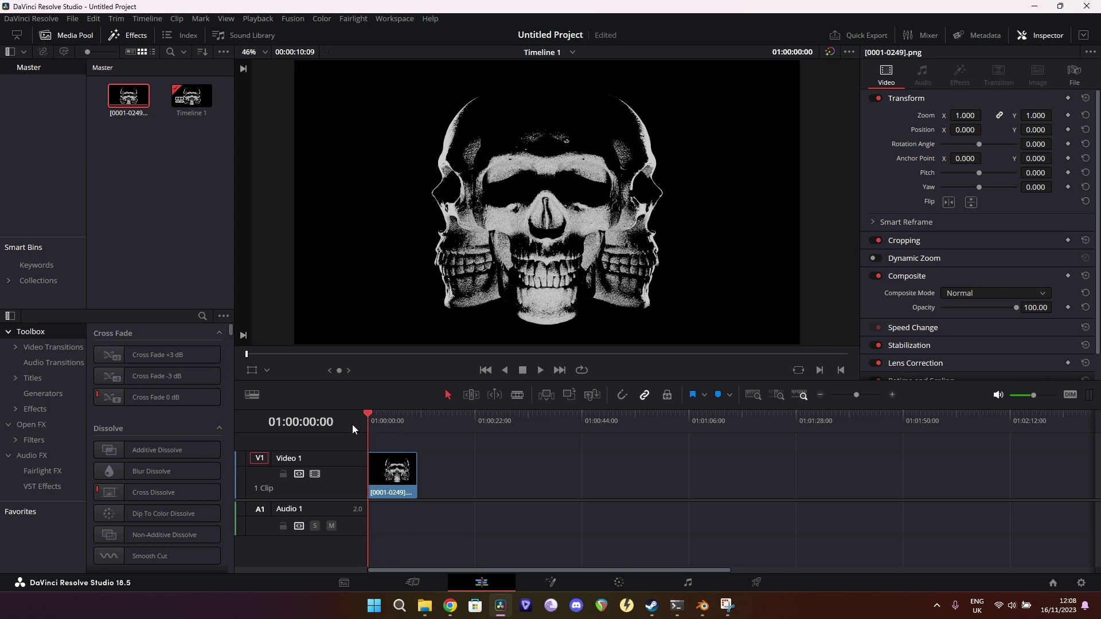
key(space)
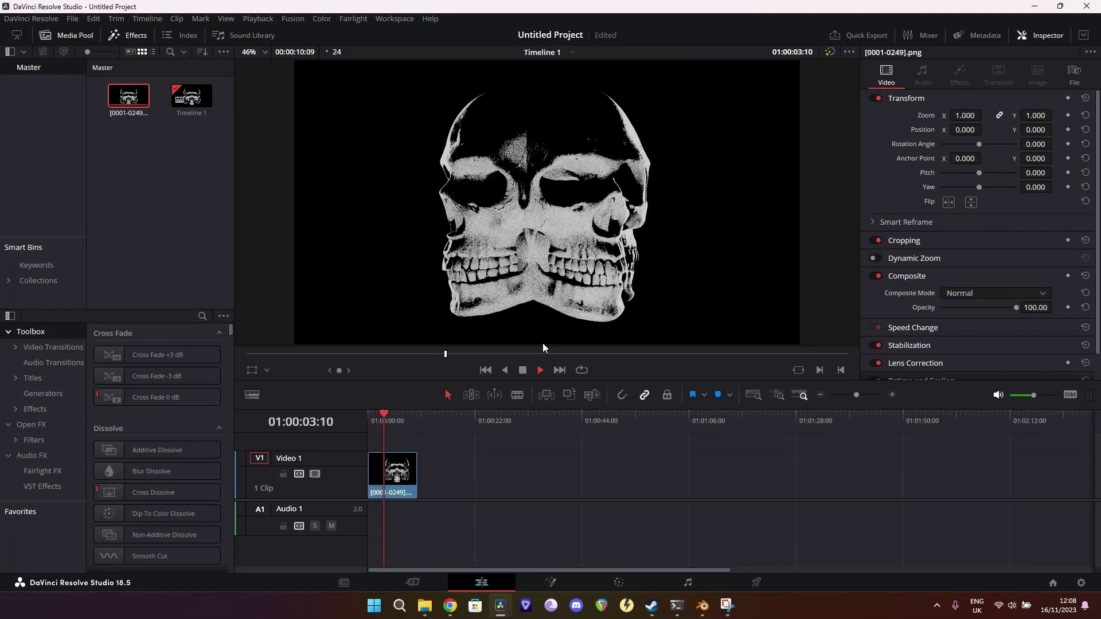
key(space)
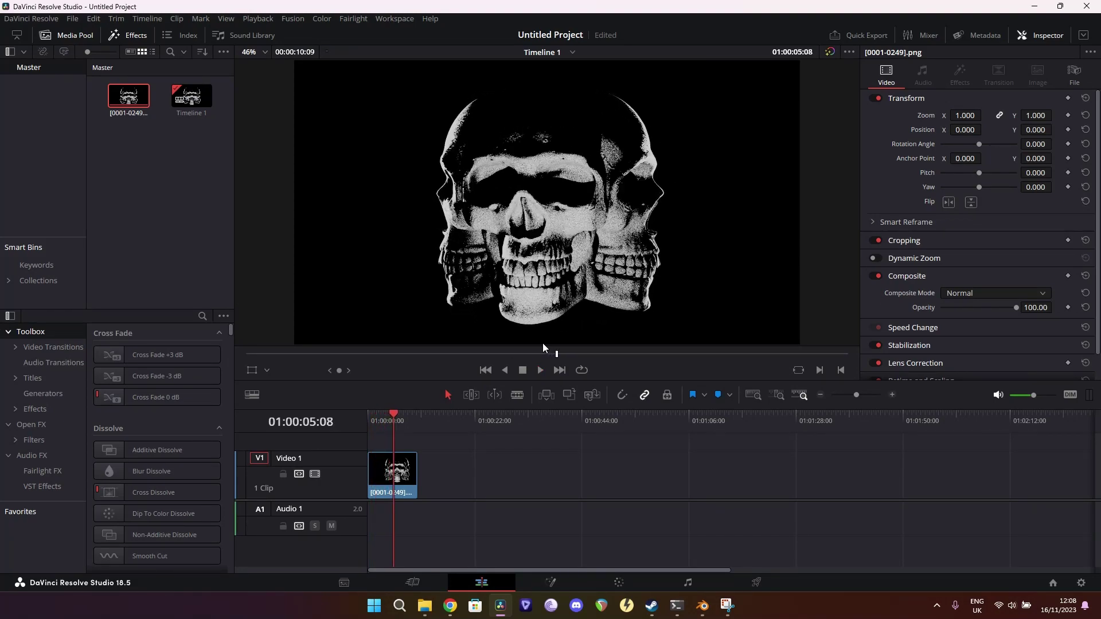
drag(394, 421, 367, 419)
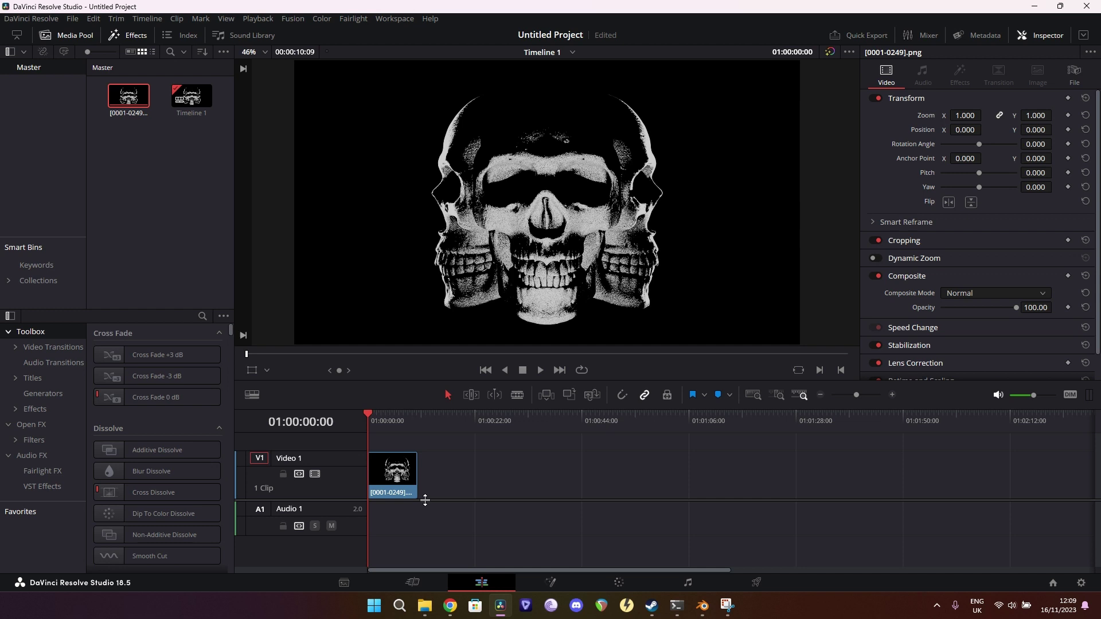
Search the Open FX filters for "stop" and apply the Stop Motion effect to the skull clip.
drag(424, 501, 423, 523)
click(402, 508)
click(42, 440)
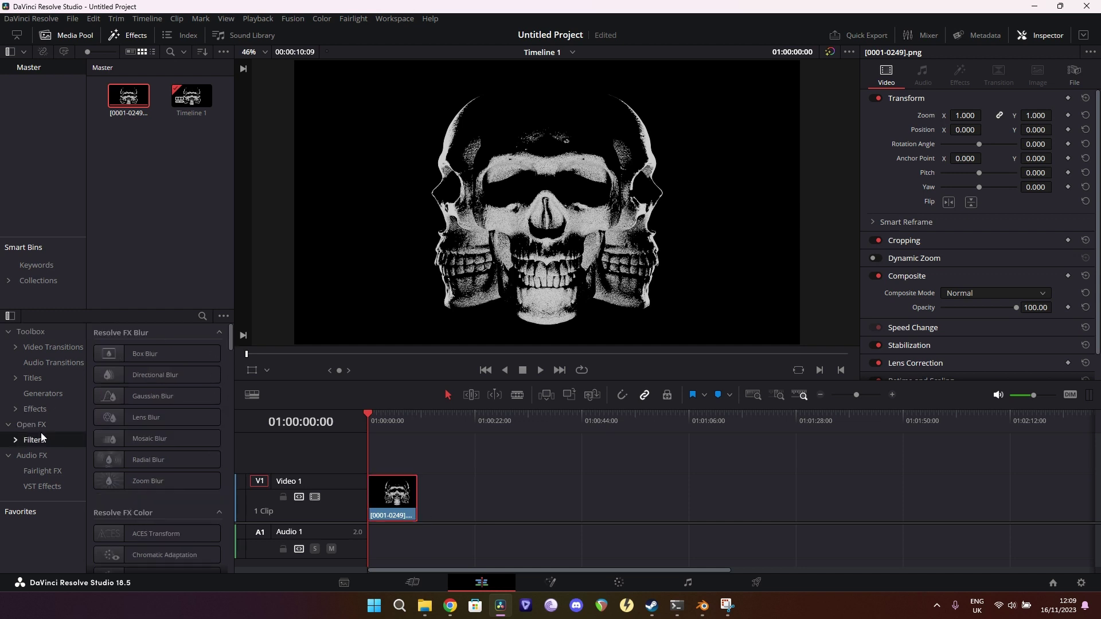
click(199, 317)
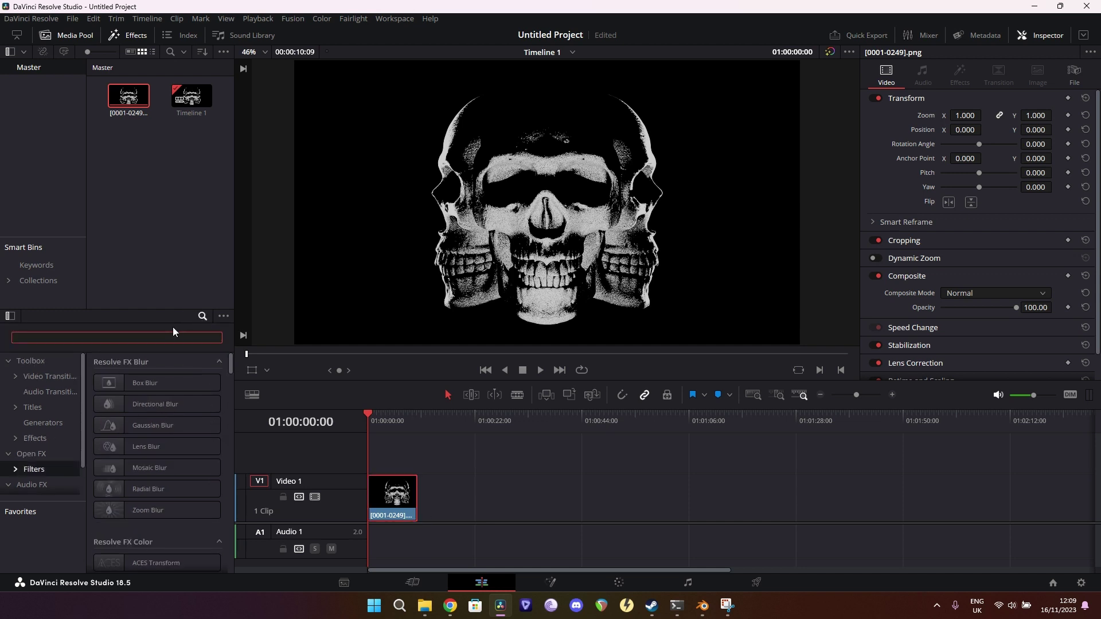
text(stop)
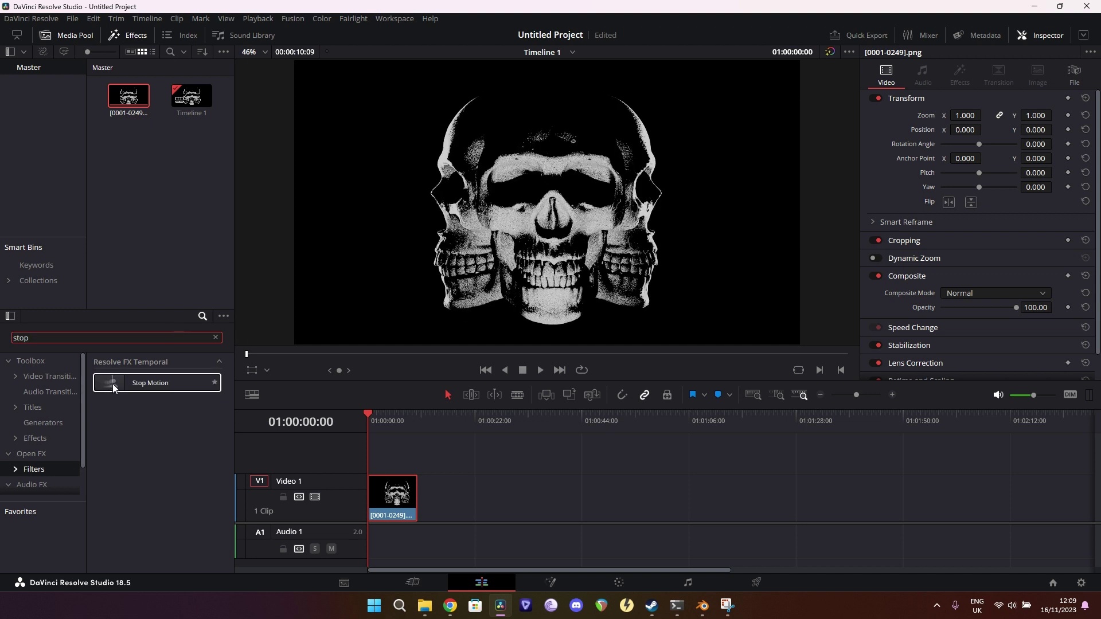
drag(110, 383, 392, 498)
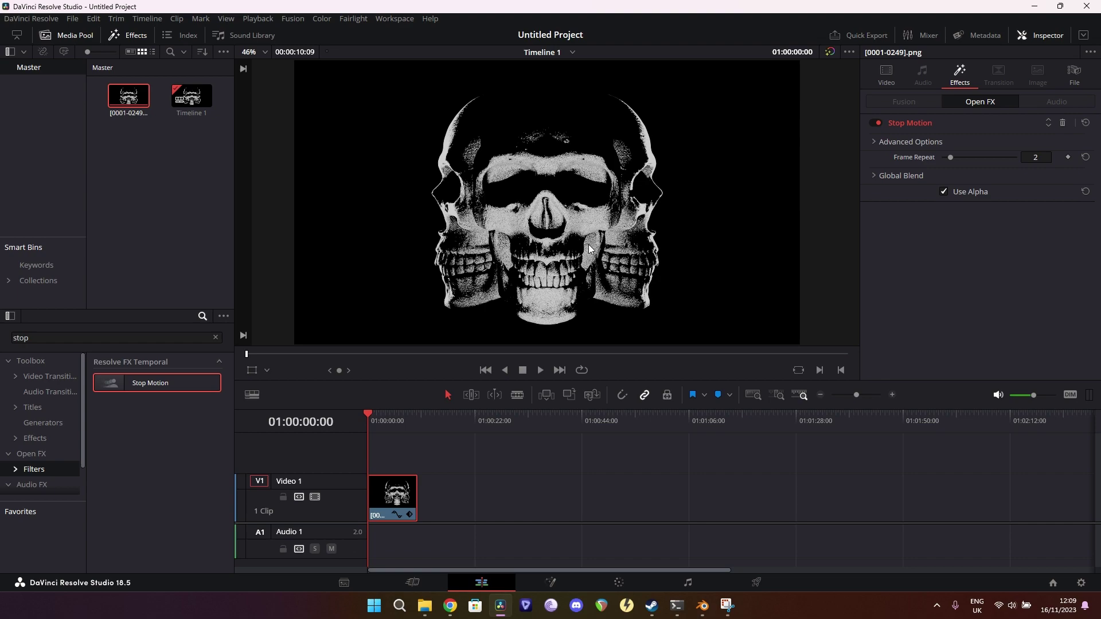
Play the skull clip to check the Stop Motion effect, stop it, and make the viewer area shorter.
key(space)
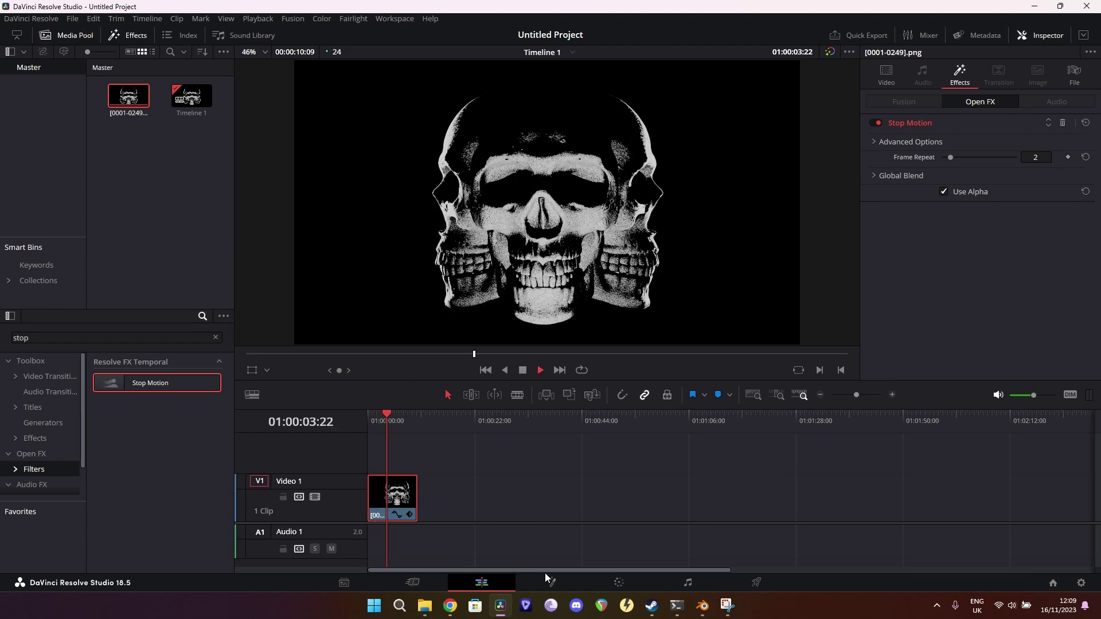
key(space)
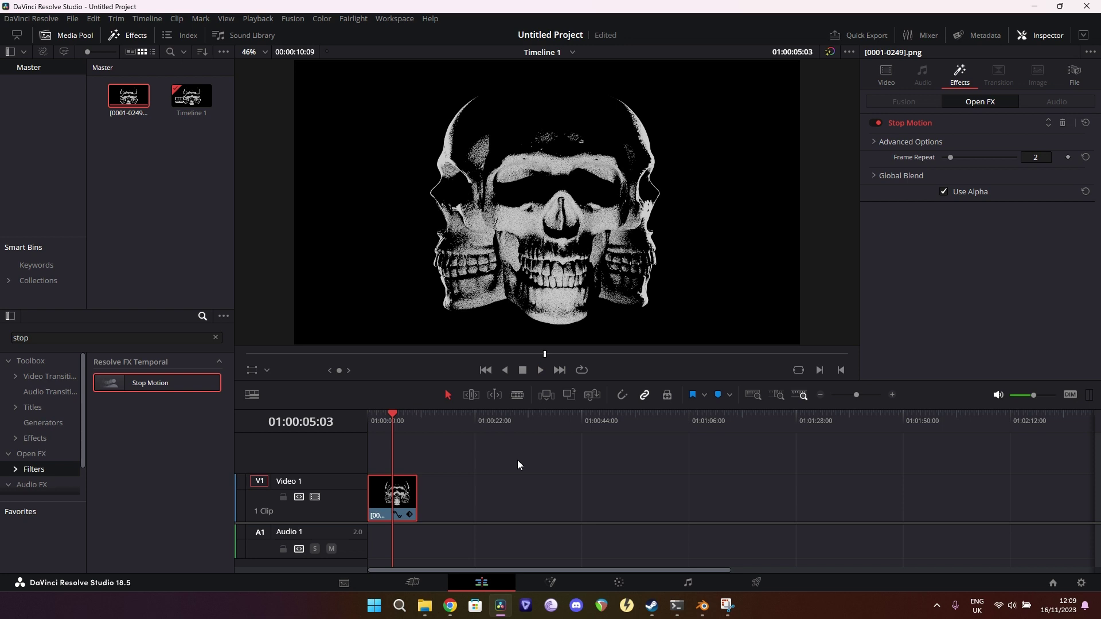
drag(477, 381, 436, 349)
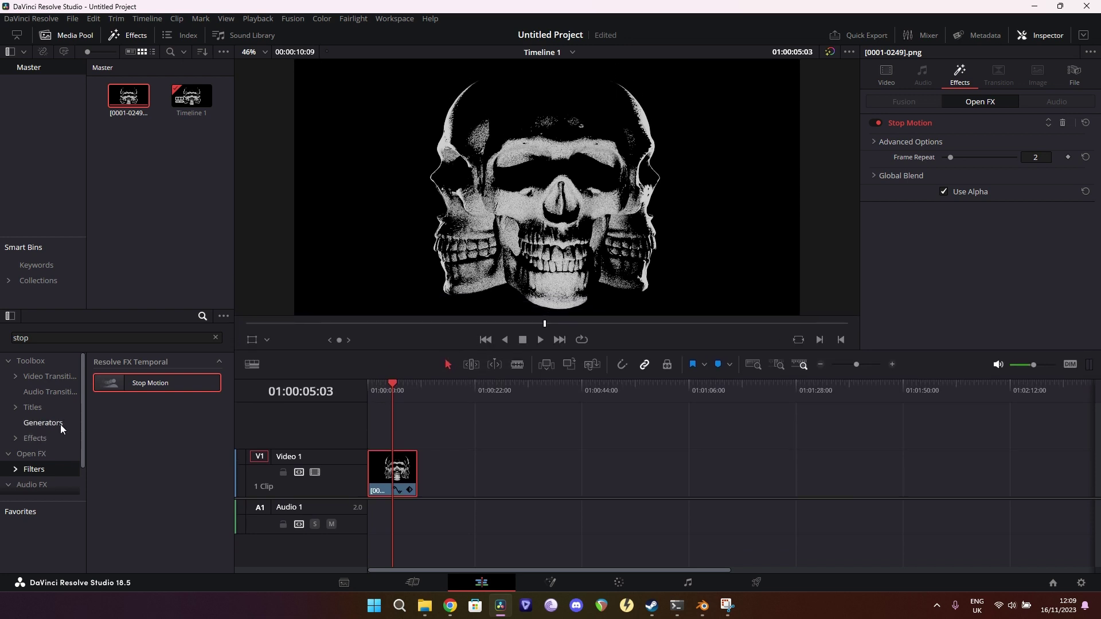
Add an adjustment clip above the skull clip at the timeline start and extend it to the skull clip's full length.
click(39, 422)
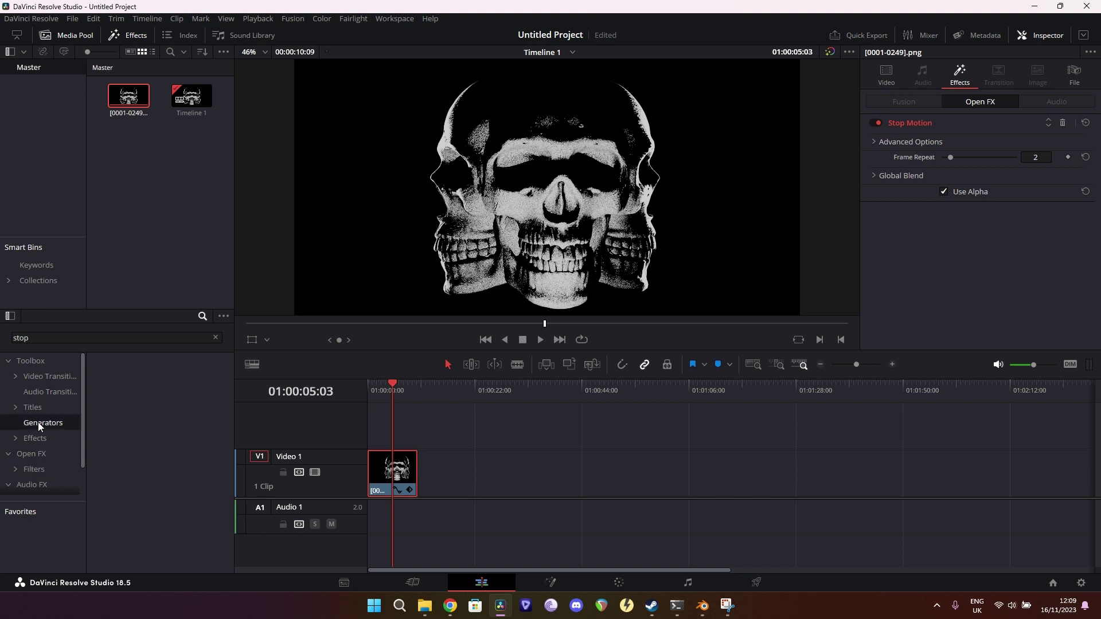
click(216, 338)
drag(156, 384, 392, 426)
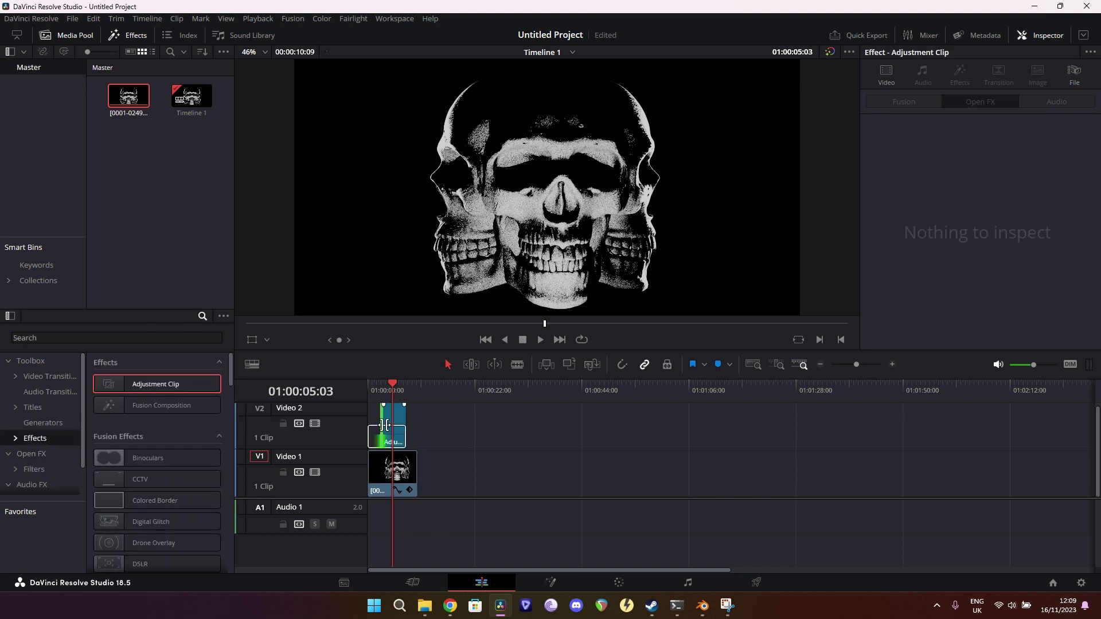
click(406, 428)
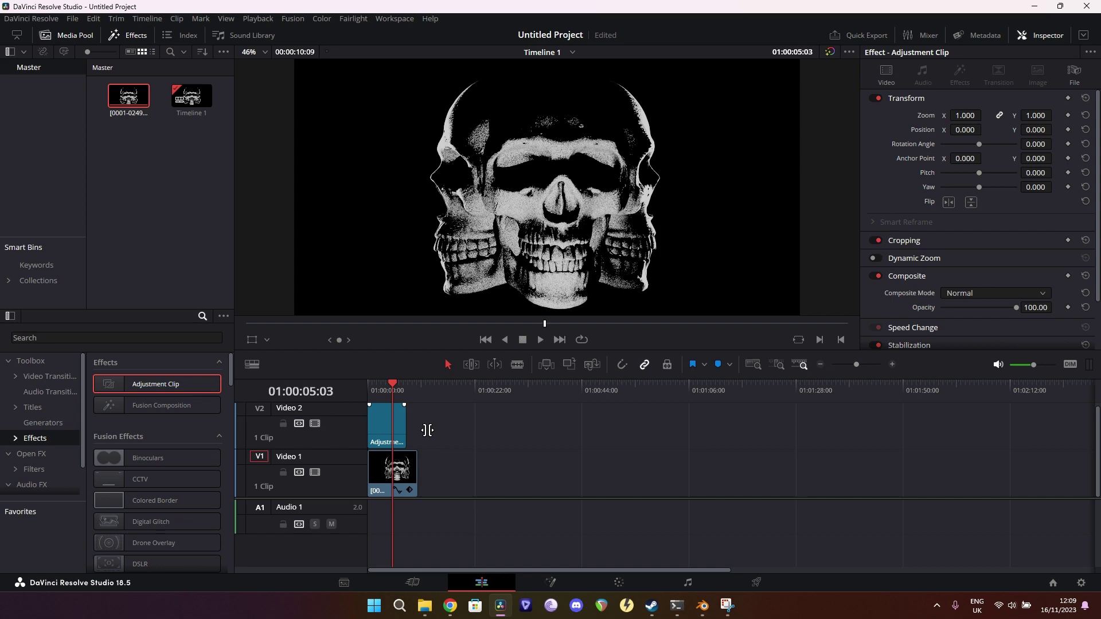
drag(408, 428, 417, 428)
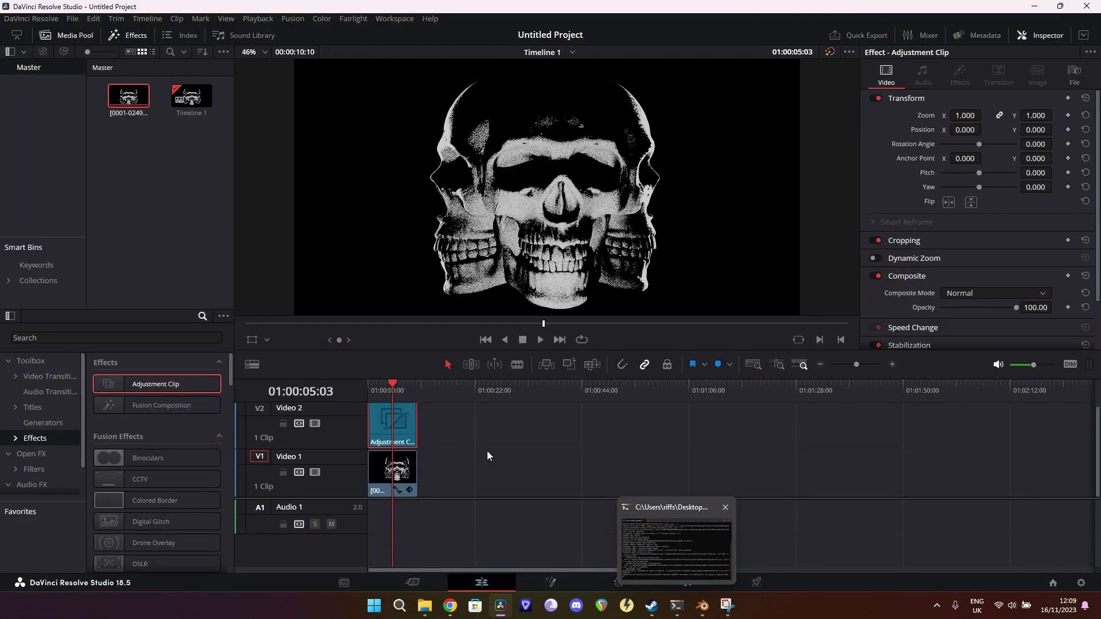
Open the Color page, add Filmbox Lite as a new node after node 01 of the adjustment clip, and dismiss its user guide.
click(620, 584)
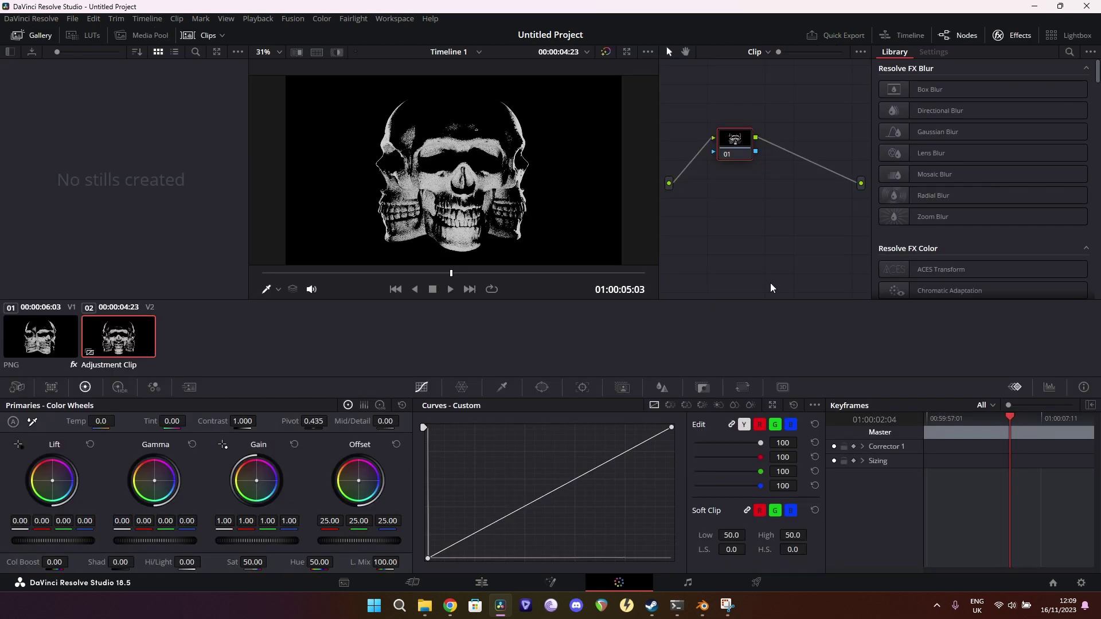
scroll(980, 164, down, 10)
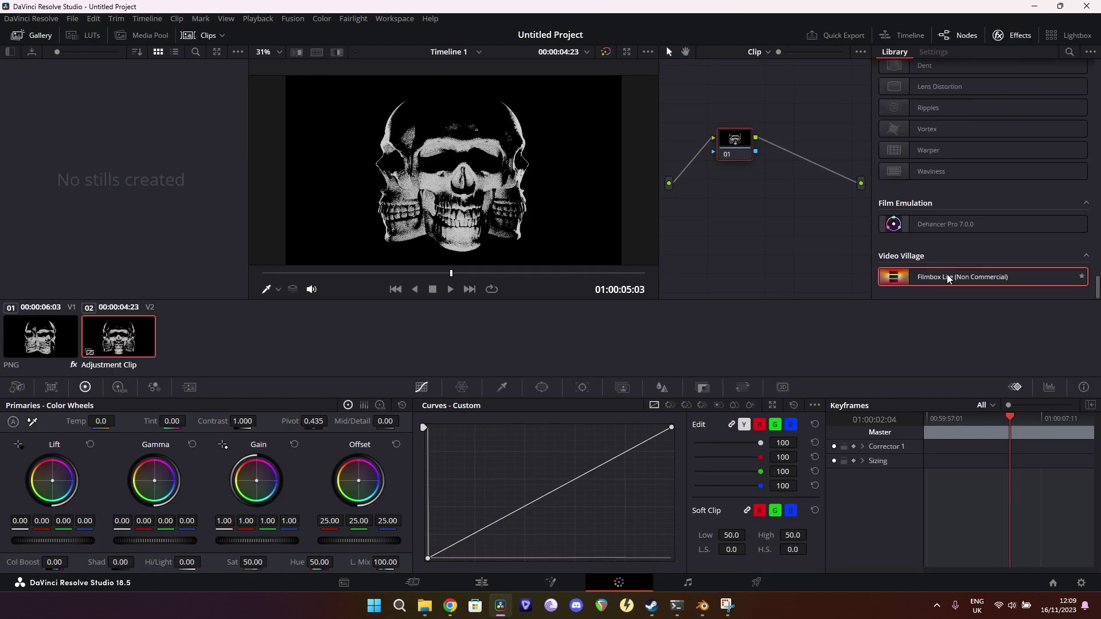
drag(964, 279, 815, 167)
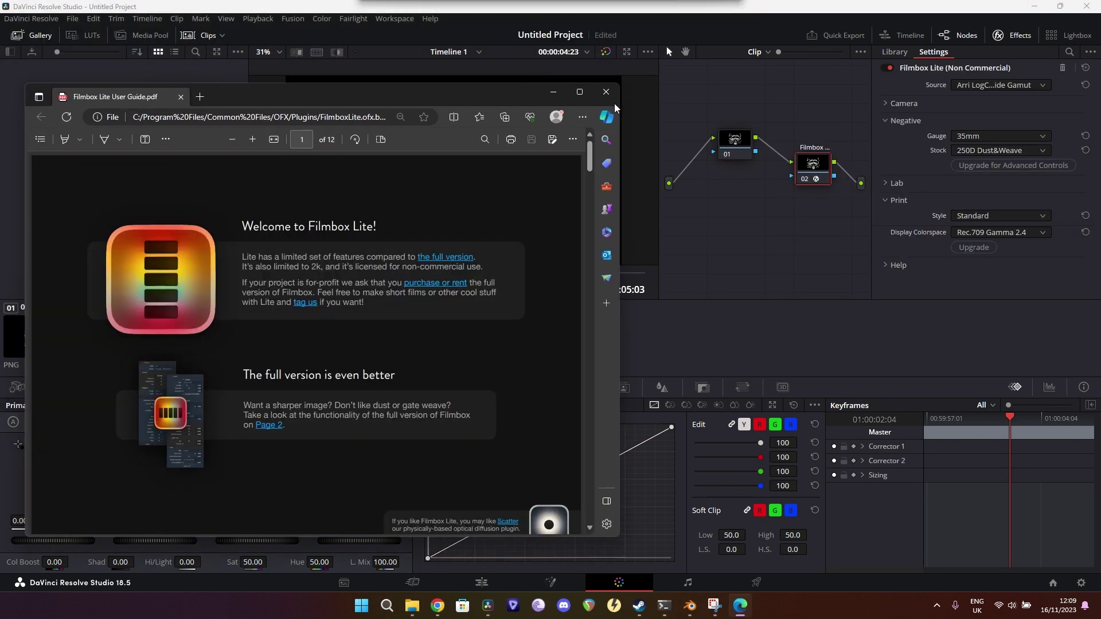
click(589, 13)
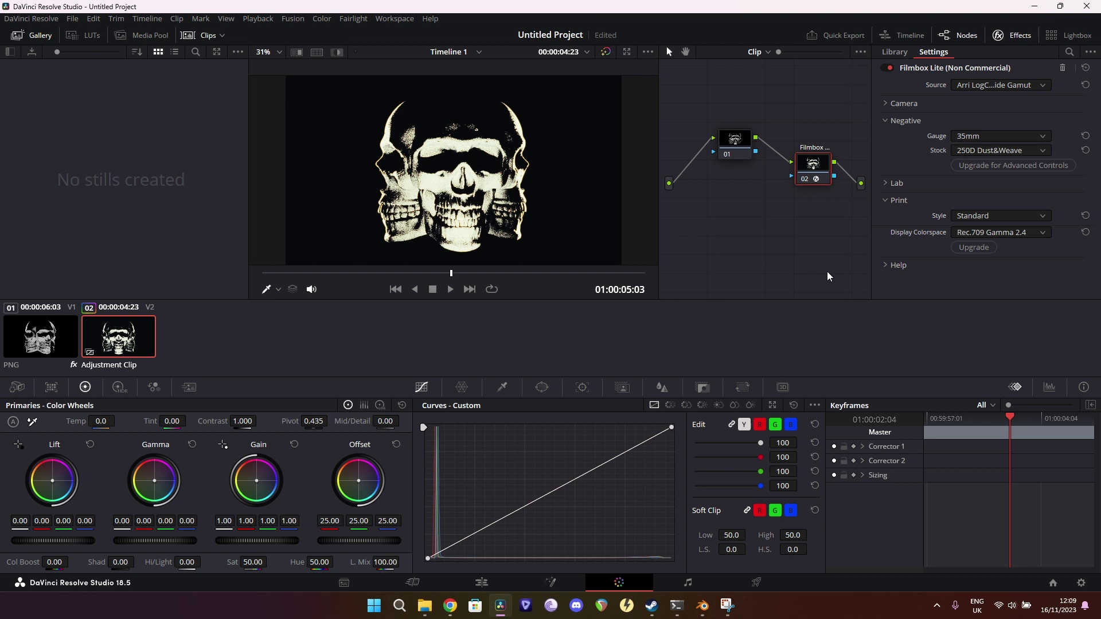
Set the Filmbox Lite source to (Inaccurate) Rec.709 Gamma 2.4 and inspect the look in the viewer.
click(966, 88)
scroll(992, 189, down, 2)
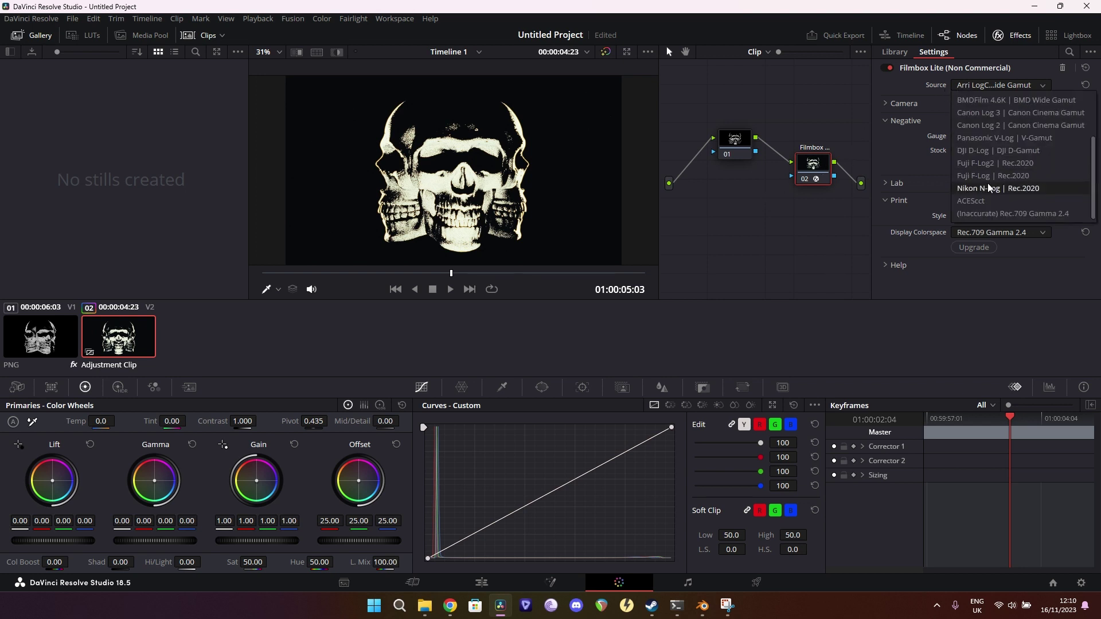
click(991, 214)
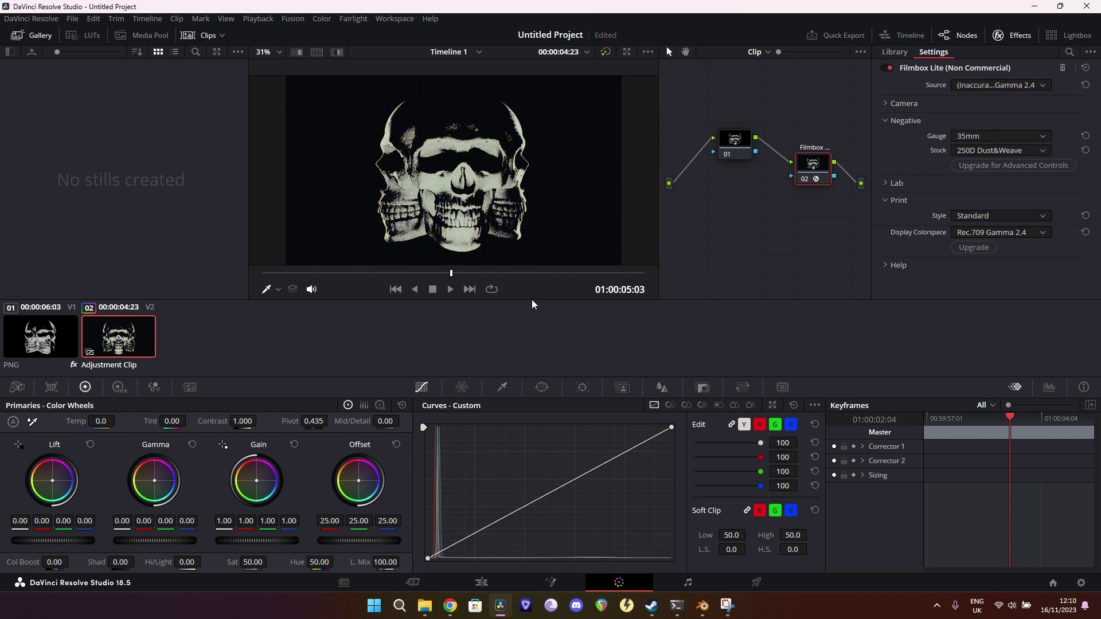
scroll(521, 234, up, 10)
scroll(521, 233, down, 11)
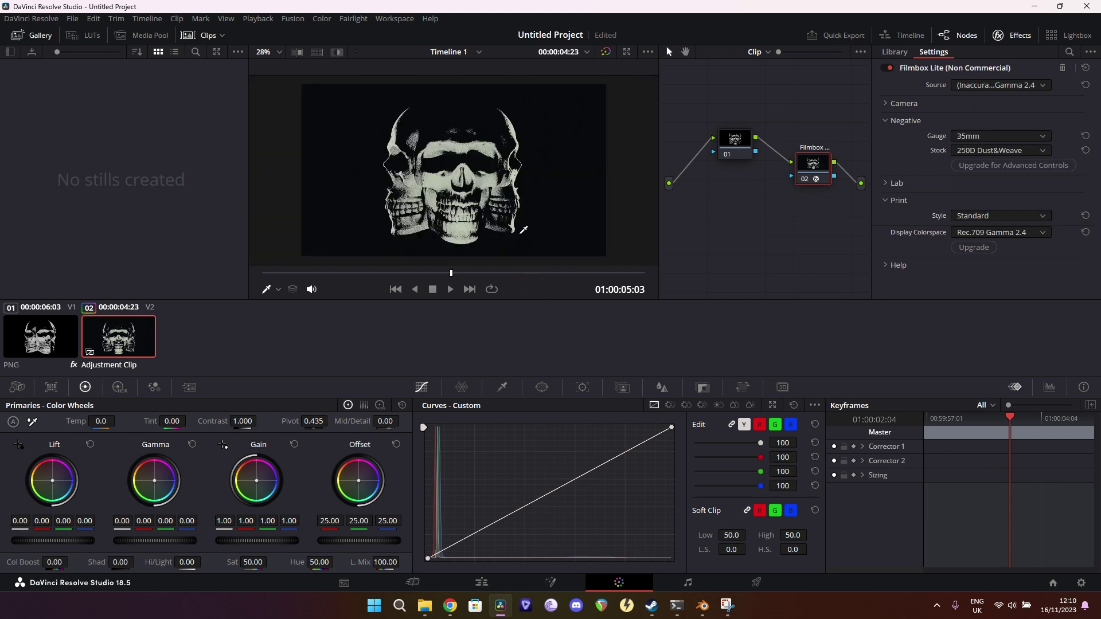
scroll(524, 230, up, 2)
Compare the Filmbox print styles and choose Full, and raise the Lab vibrance to 0.303 and contrast to about 0.229.
click(960, 218)
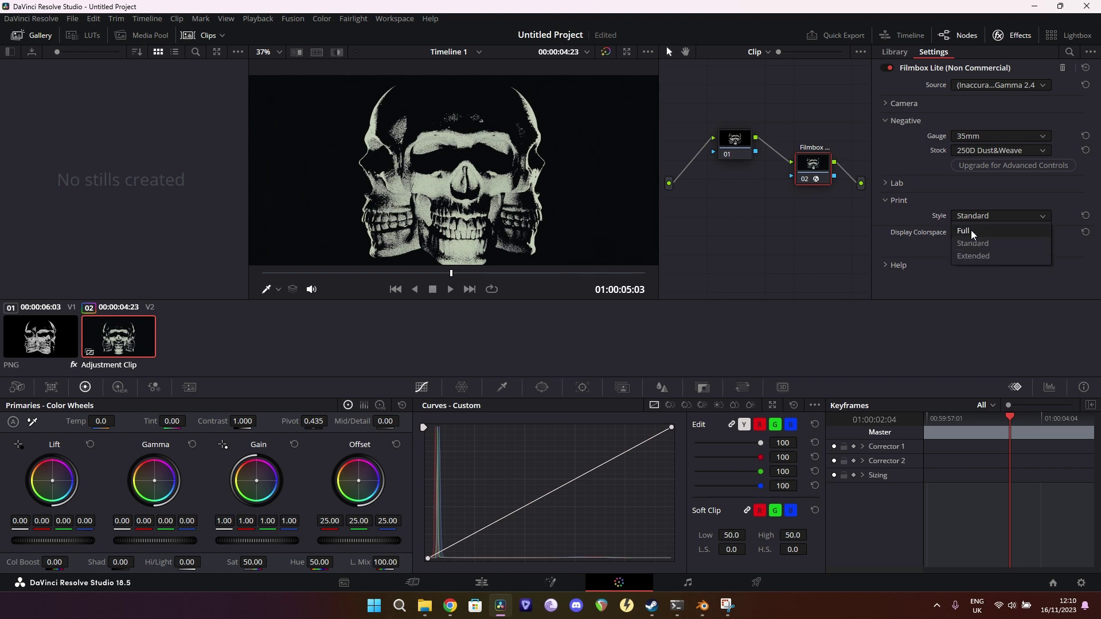
click(973, 231)
click(978, 218)
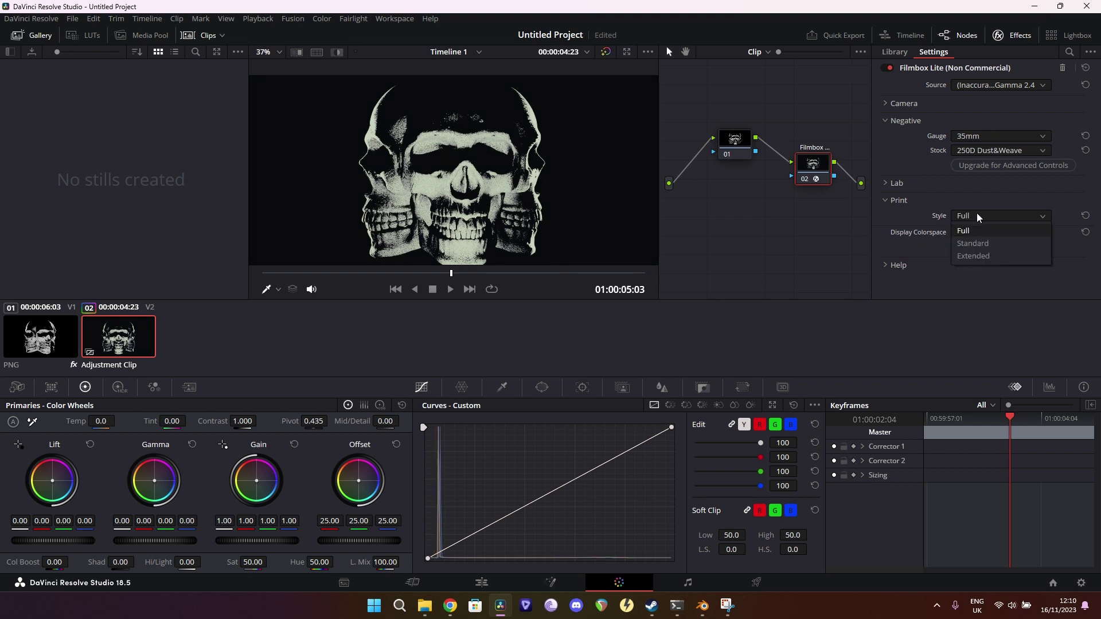
click(974, 256)
click(979, 218)
click(963, 230)
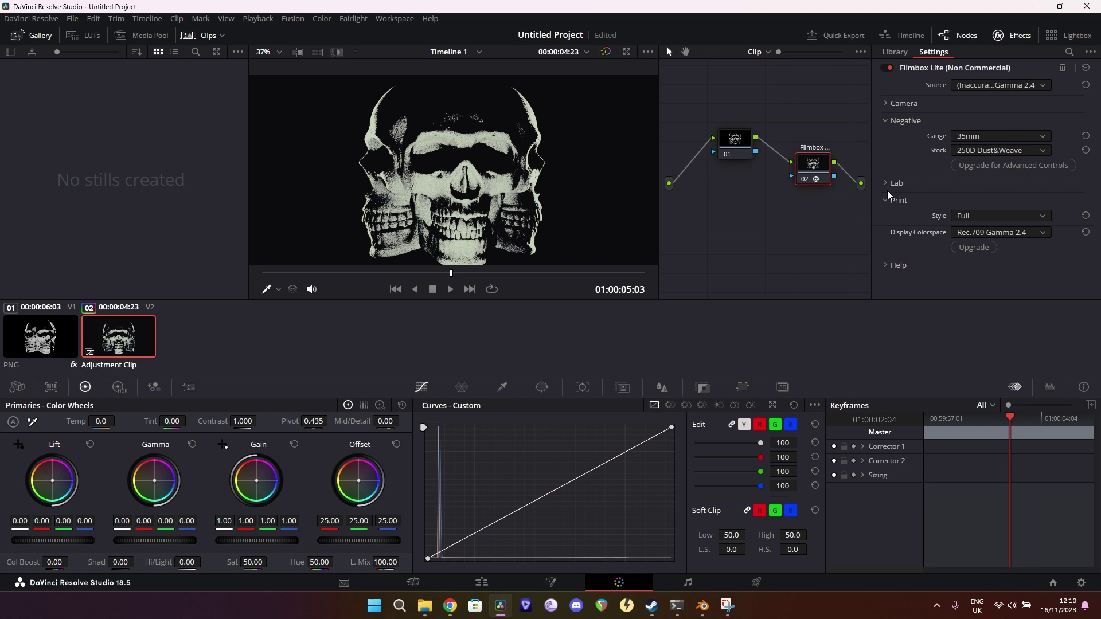
click(896, 183)
mouse_move(981, 216)
mouse_down()
mouse_move(997, 219)
mouse_move(995, 233)
mouse_up()
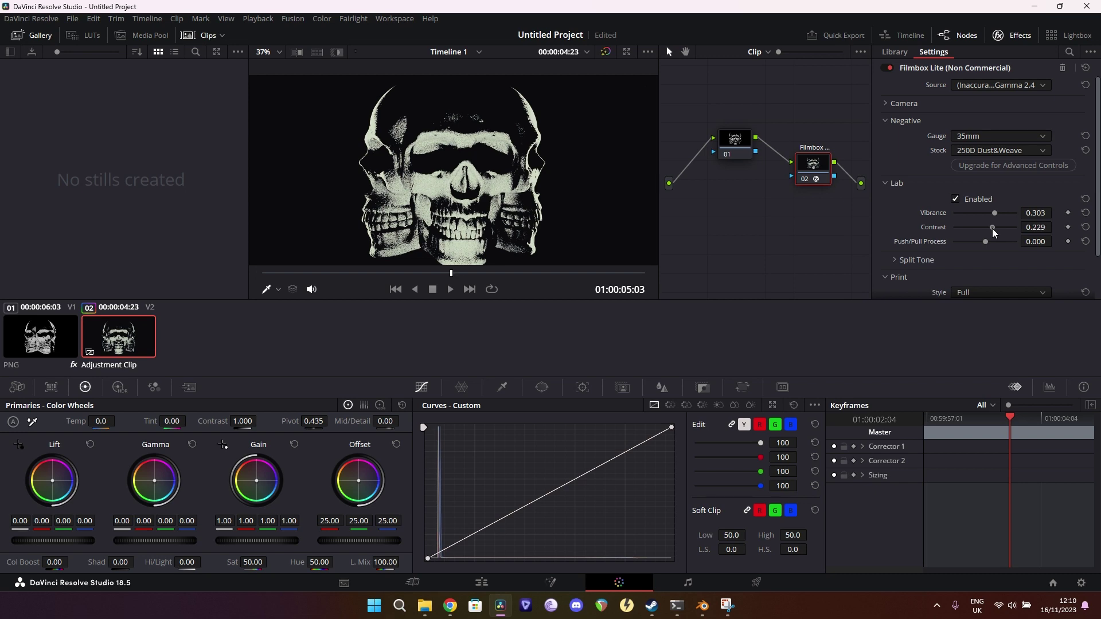
Return to the Edit page and play the graded skull footage full screen before going back to the normal view.
click(495, 584)
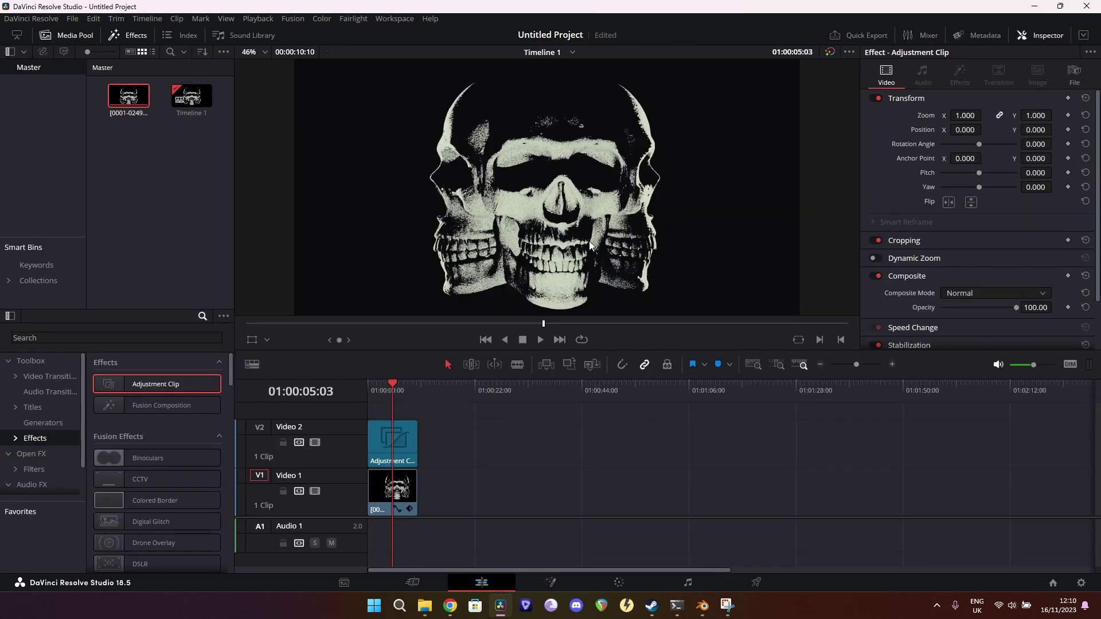
key(ctrl+f)
key(space)
key(space)
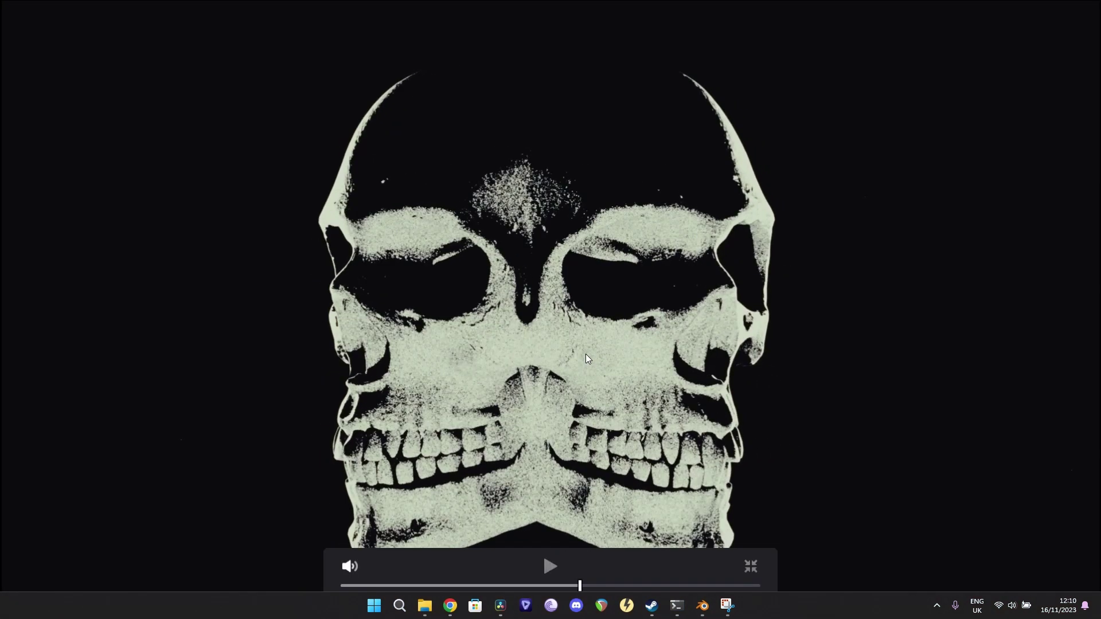
key(space)
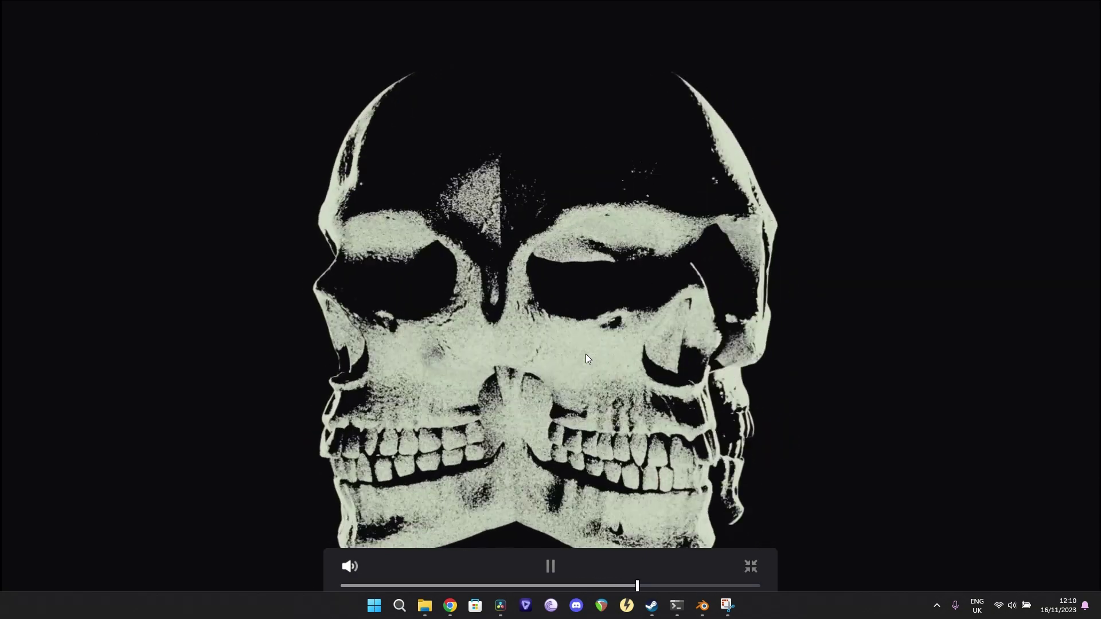
key(p)
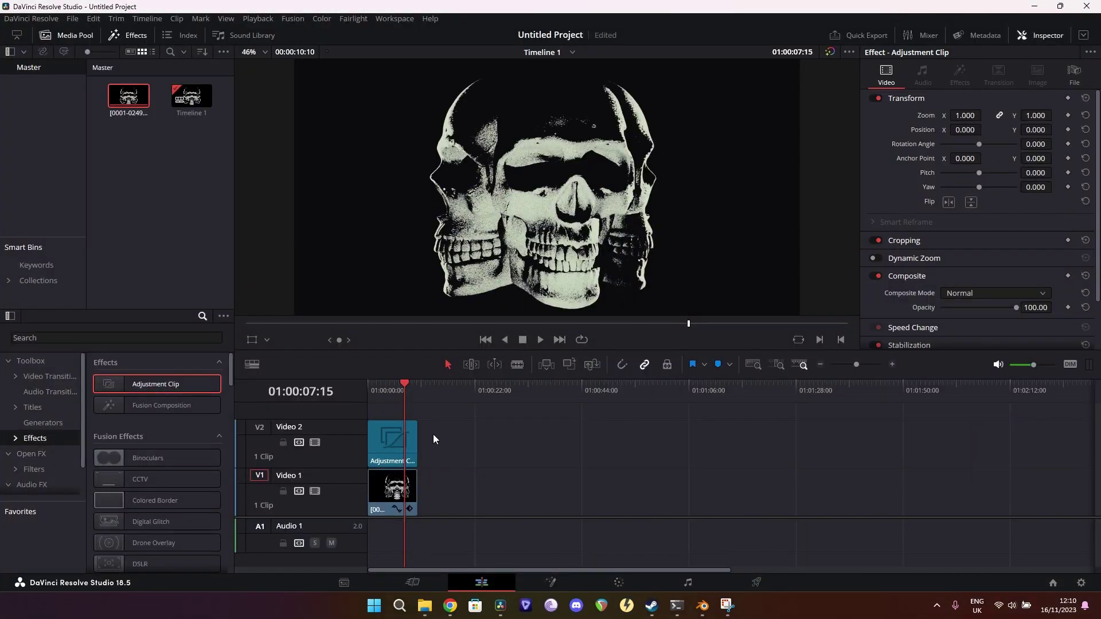
Move the adjustment clip up to Video 3 and place a Four Color Gradient generator on Video 2 above the skull clip.
drag(396, 442, 388, 413)
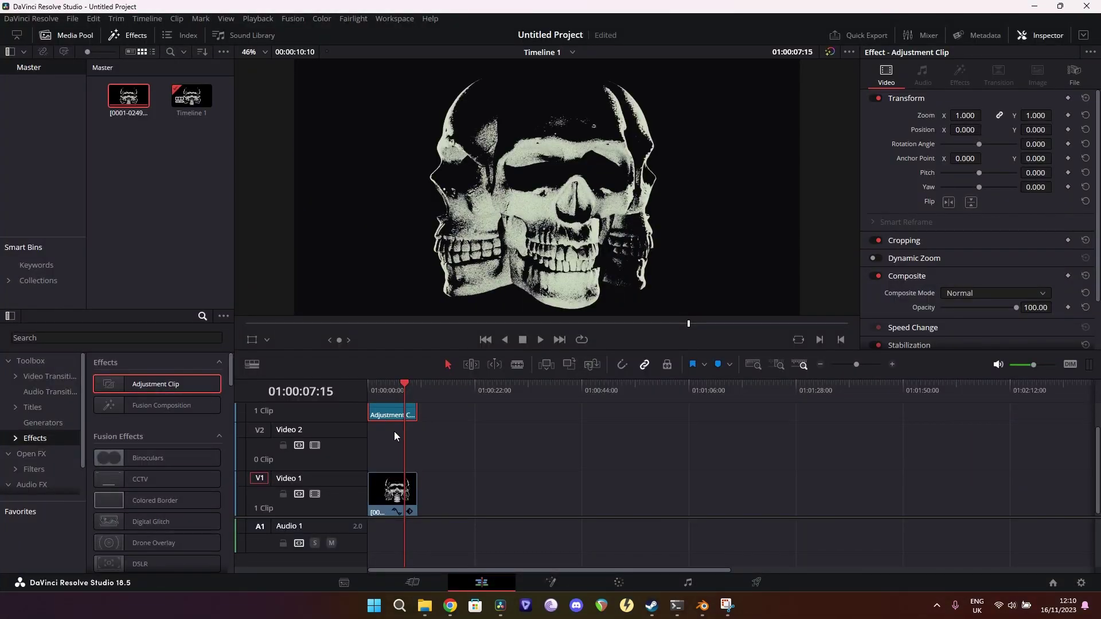
click(384, 493)
click(346, 454)
click(35, 423)
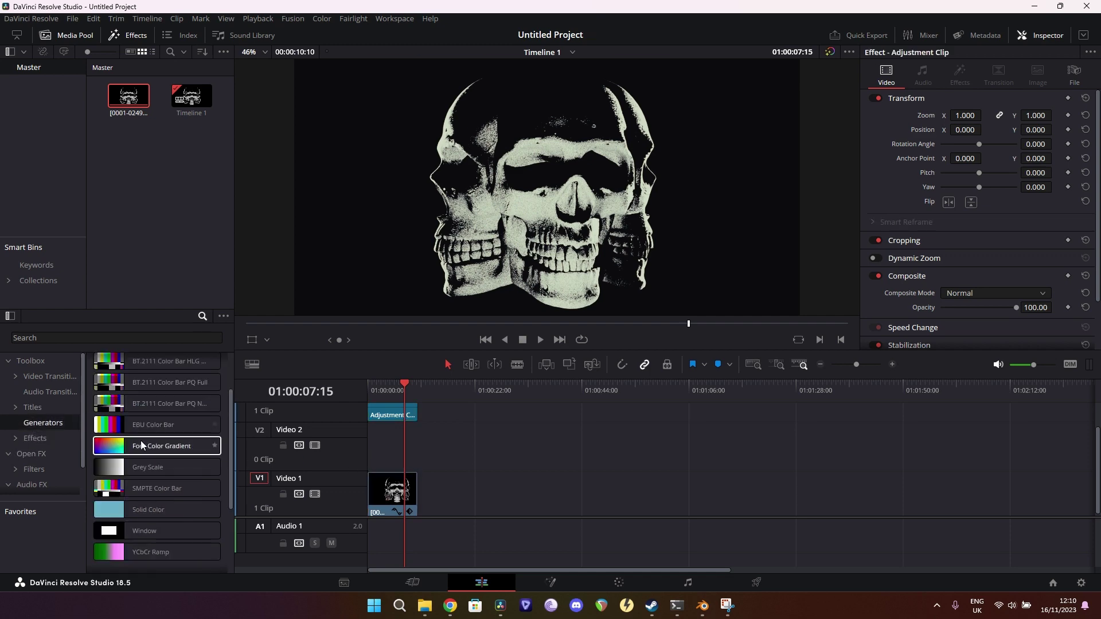
drag(142, 444, 418, 442)
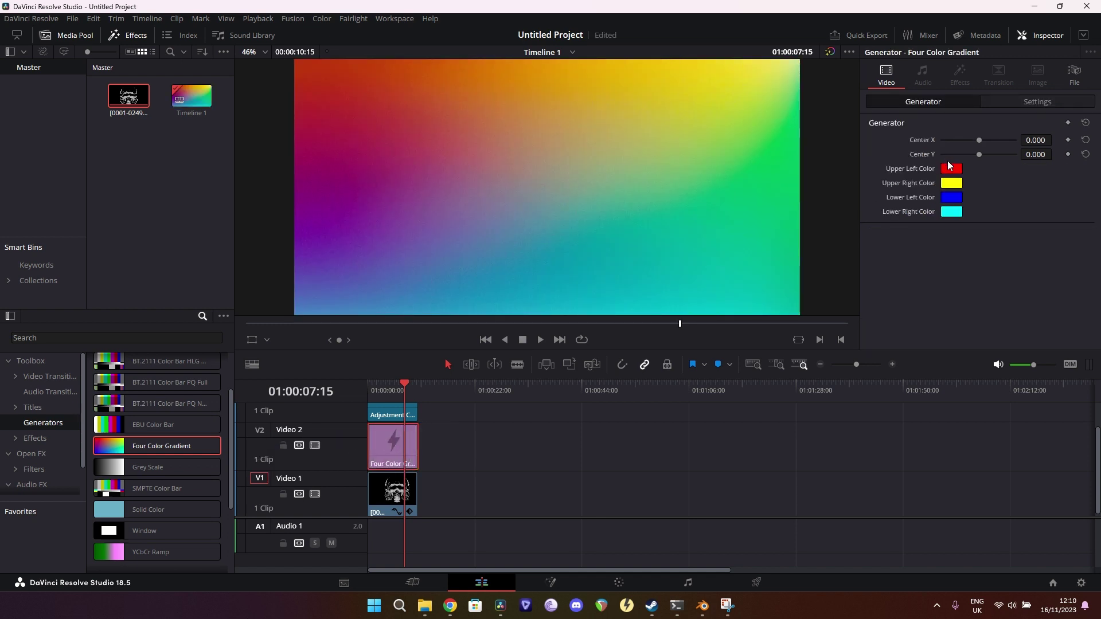
Set the gradient's upper left colour to a light yellow-green and its upper right colour to #d8ff59.
click(952, 168)
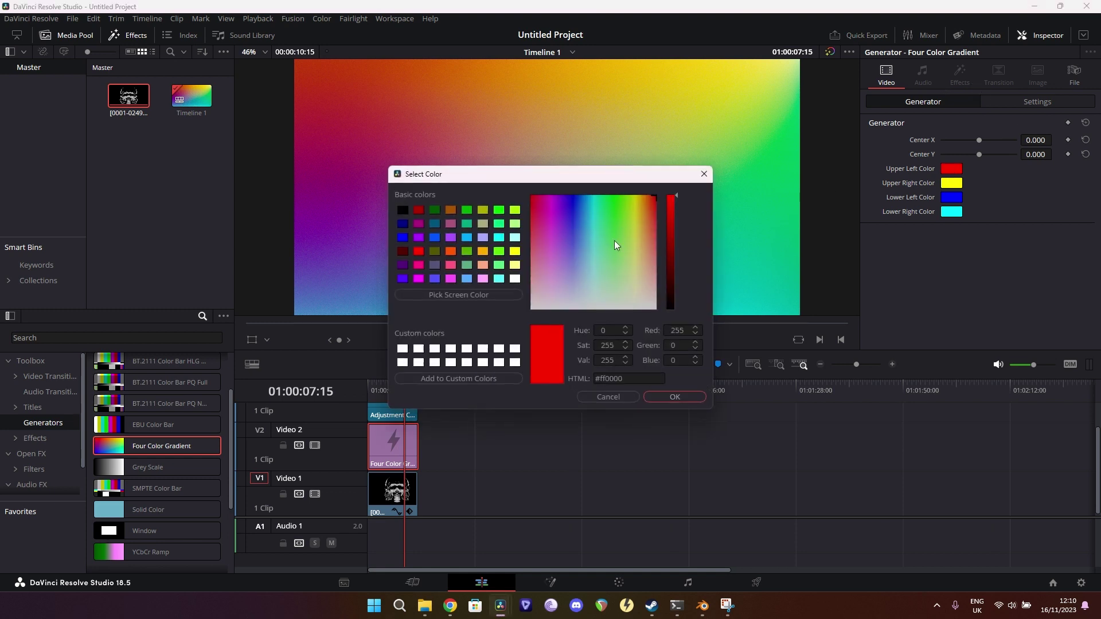
drag(614, 240, 632, 225)
click(675, 397)
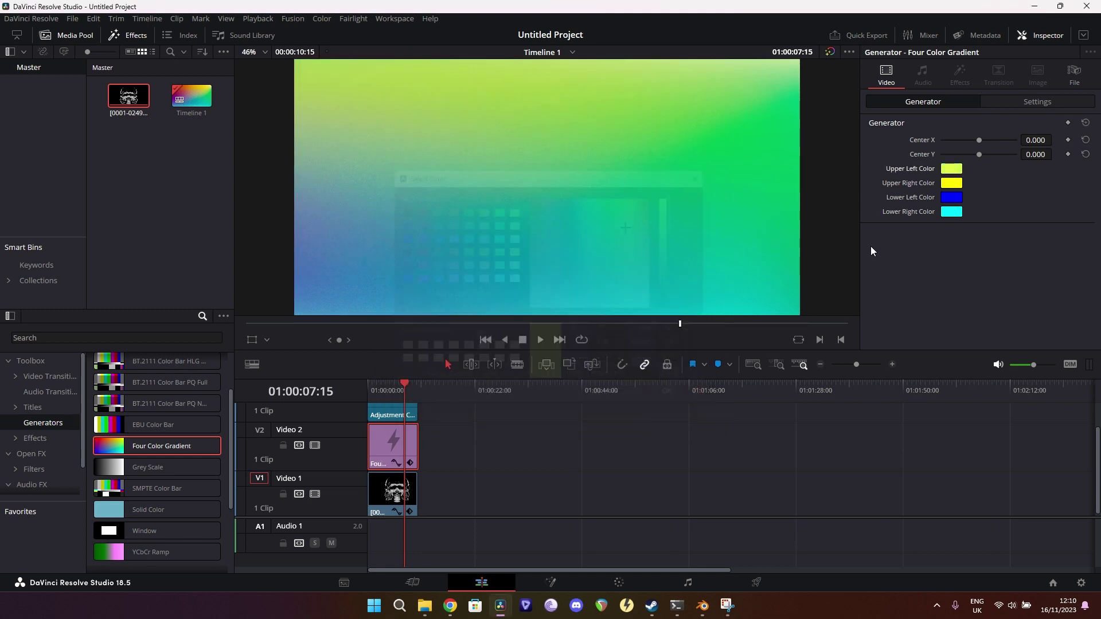
click(952, 183)
click(629, 242)
drag(629, 243, 630, 236)
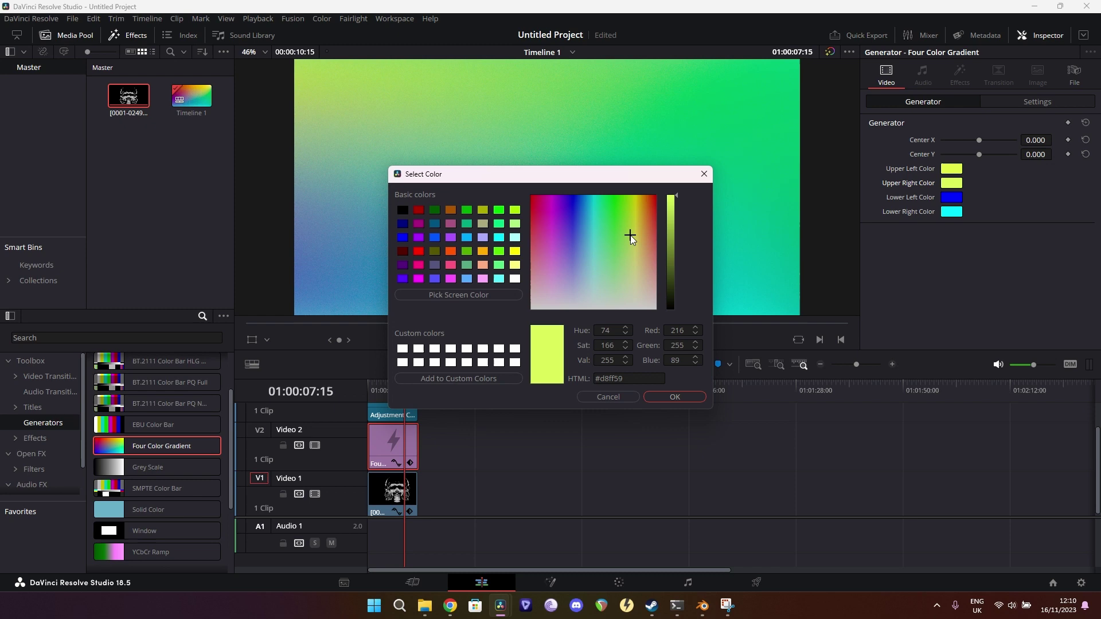
click(678, 401)
Set the gradient's lower left colour to the warm yellow #ffc94b.
click(952, 197)
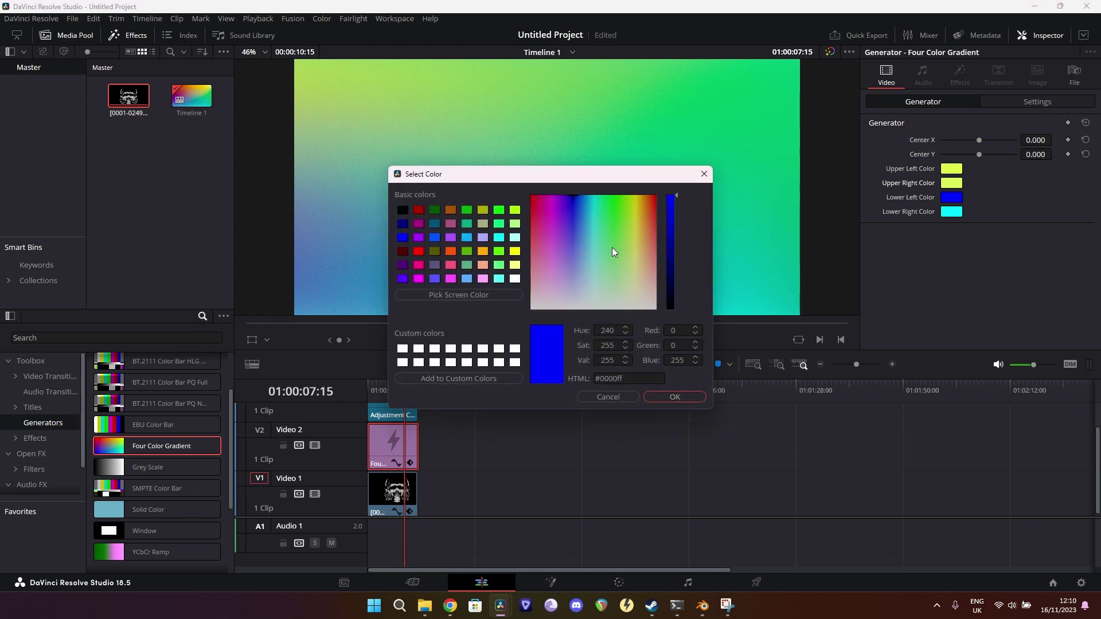
click(637, 247)
drag(638, 246, 642, 229)
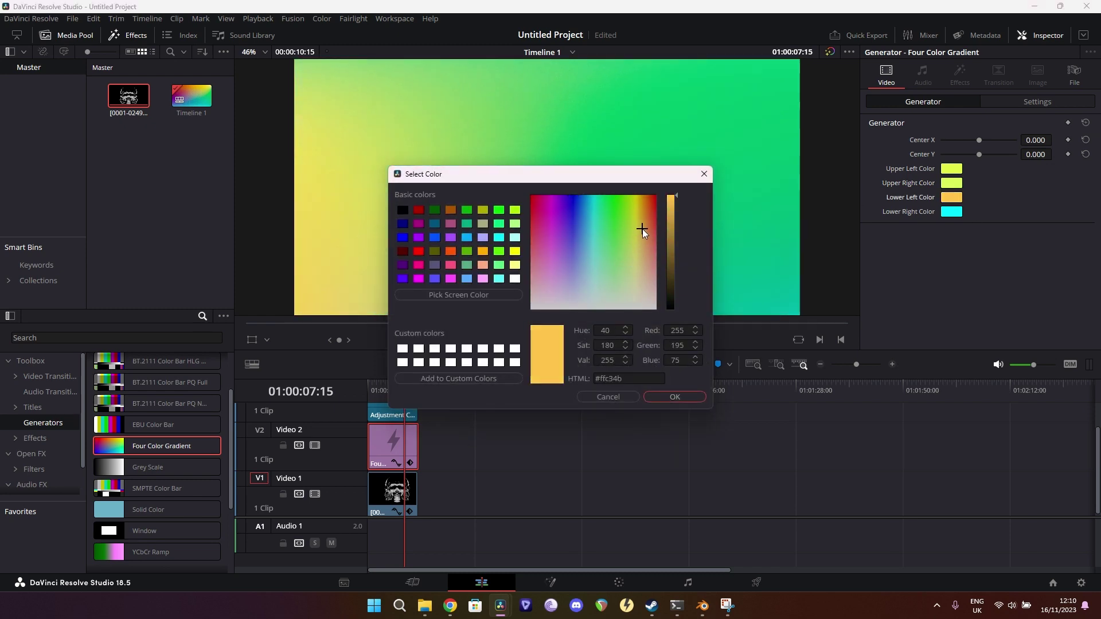
click(675, 397)
scroll(674, 238, down, 1)
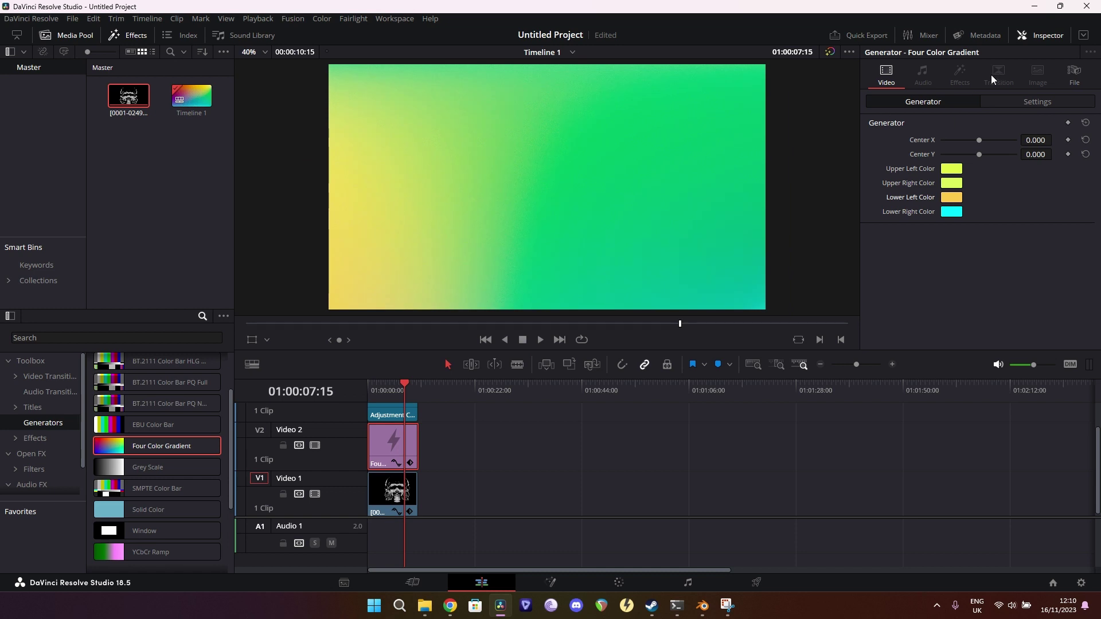
Set the gradient clip's composite mode to Darker Color and inspect the tinted skull in the viewer.
click(1014, 101)
scroll(962, 266, down, 5)
click(979, 288)
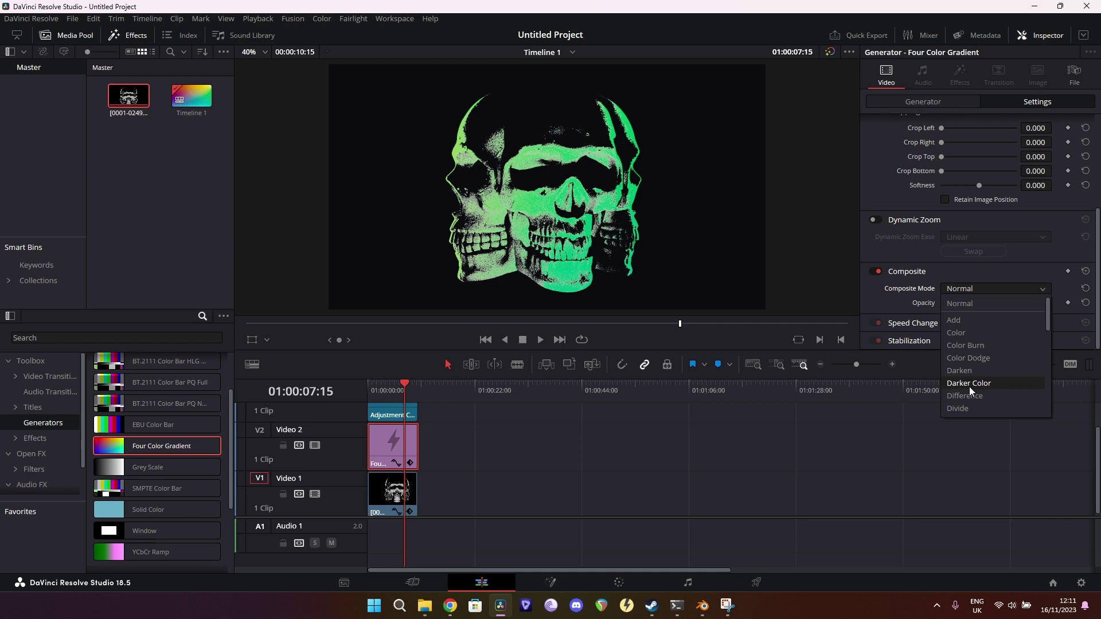
click(970, 385)
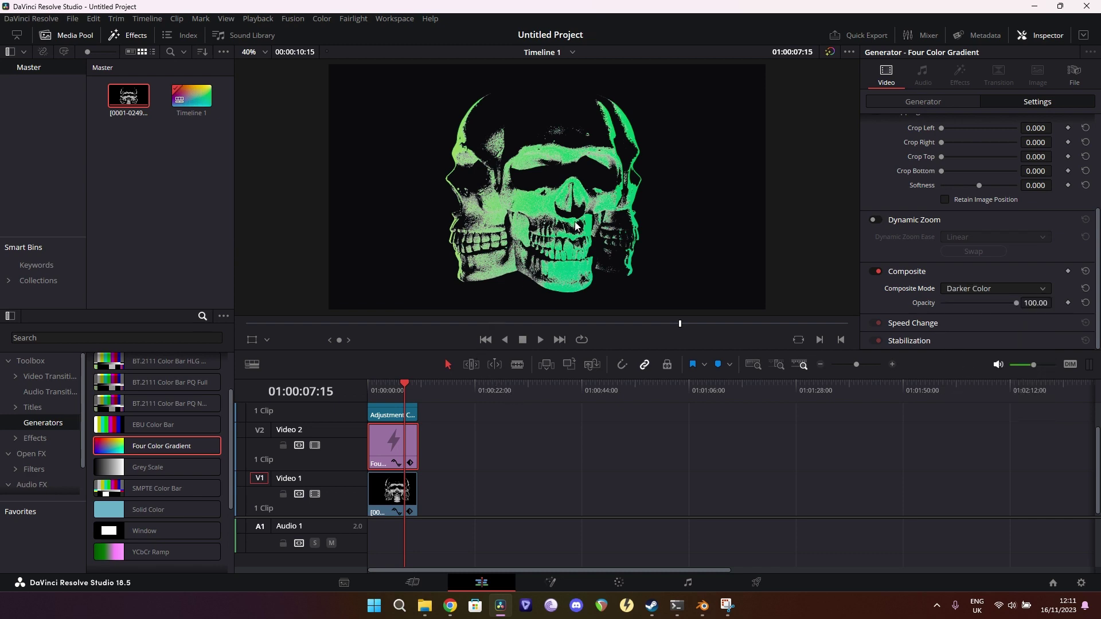
scroll(577, 218, up, 5)
scroll(577, 218, down, 5)
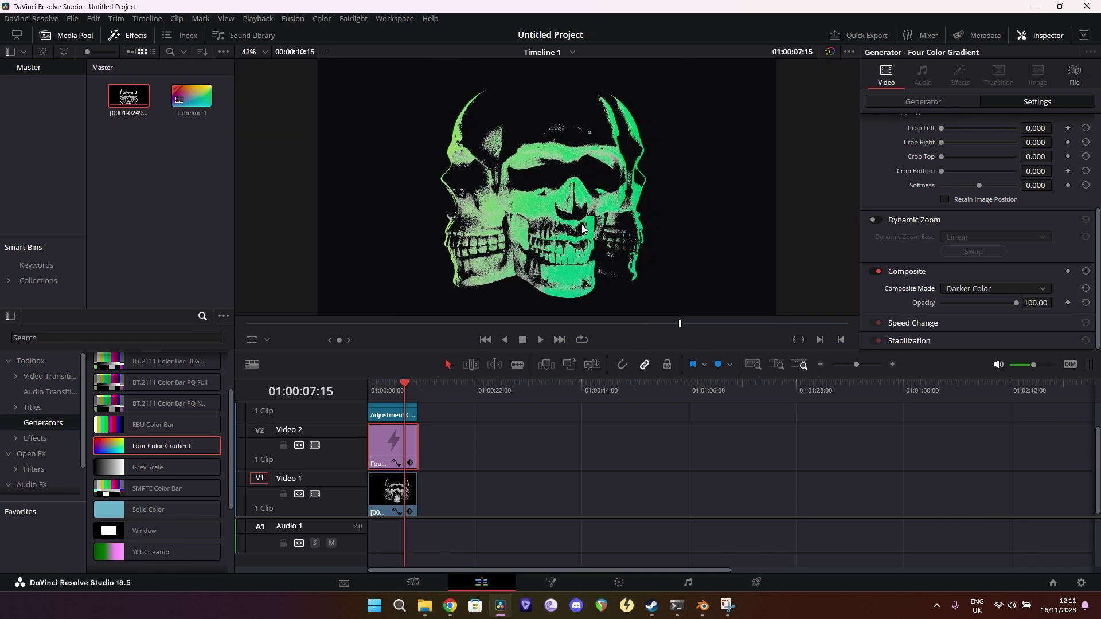
scroll(469, 457, down, 1)
Move the adjustment and gradient clips to higher tracks and stack copies of the skull clip on Video 2, 3 and 4.
drag(442, 489, 369, 397)
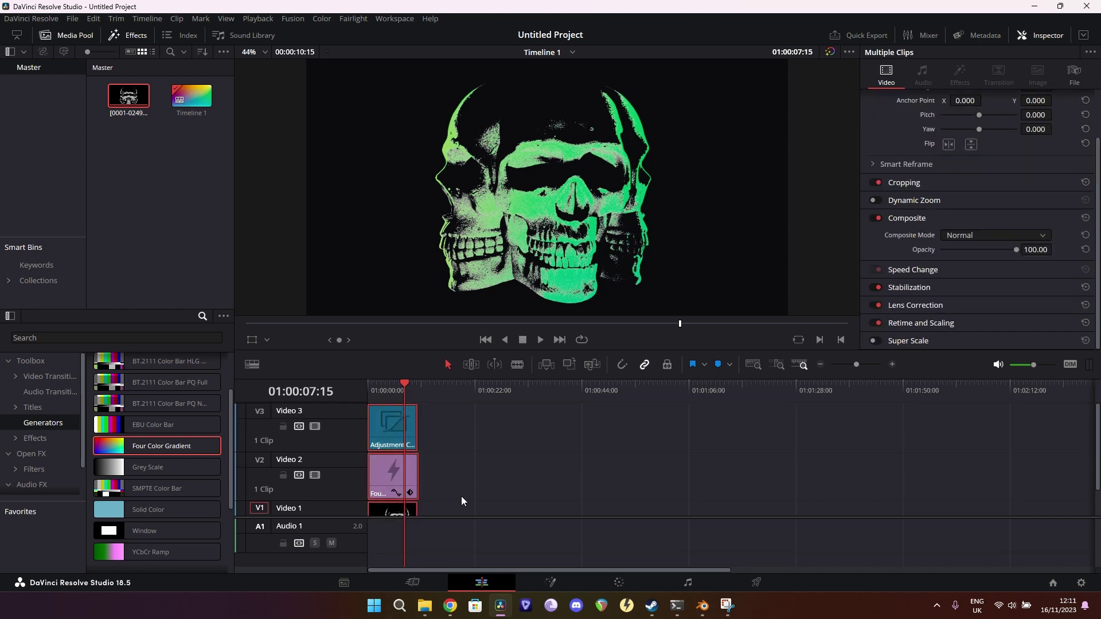
scroll(461, 497, down, 1)
alt+drag(401, 497, 390, 464)
scroll(463, 455, down, 2)
click(463, 455)
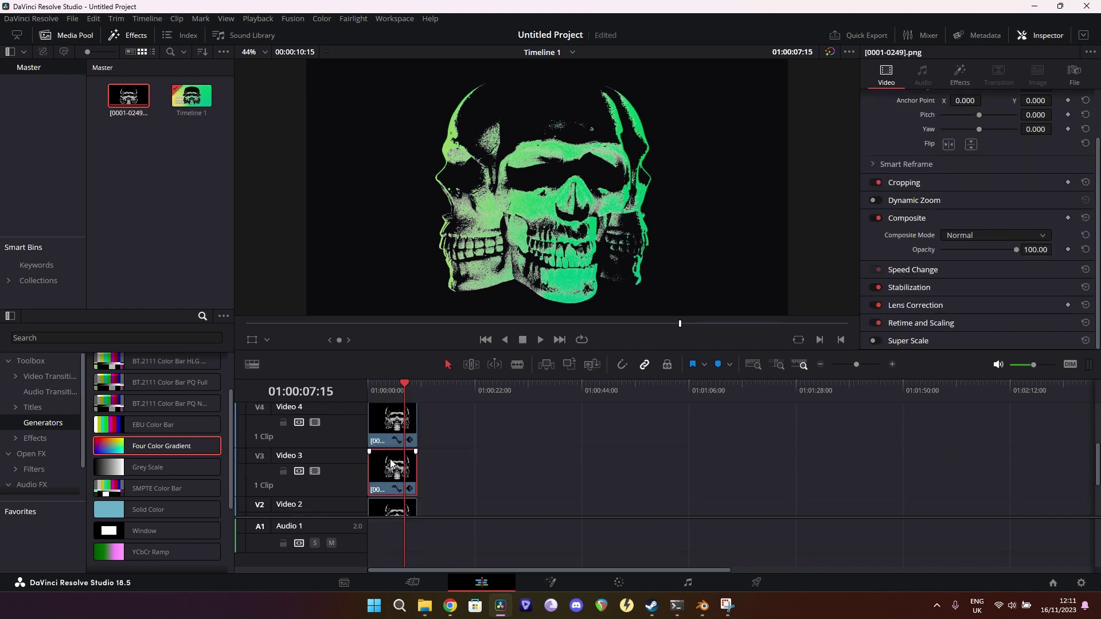
Scale up the stacked skull copies to staggered sizes, setting the Video 2 copy's zoom to 1.580.
scroll(988, 132, up, 2)
drag(965, 115, 988, 115)
scroll(422, 475, down, 2)
click(402, 456)
Play the layered skull composition and make the viewer area taller.
key(space)
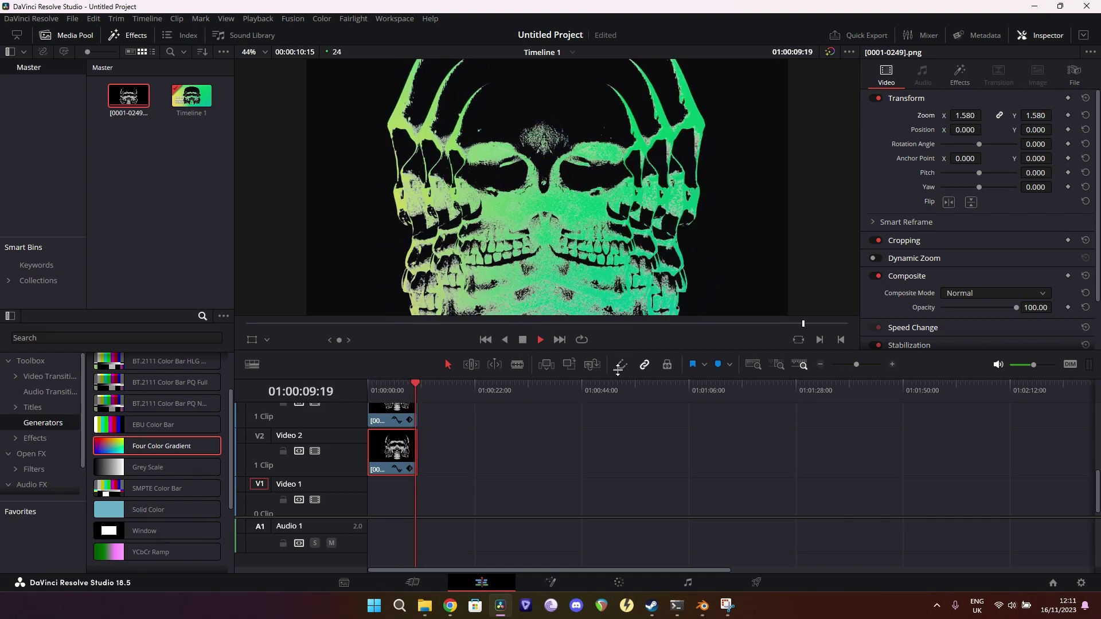
drag(618, 352, 618, 424)
scroll(438, 494, up, 3)
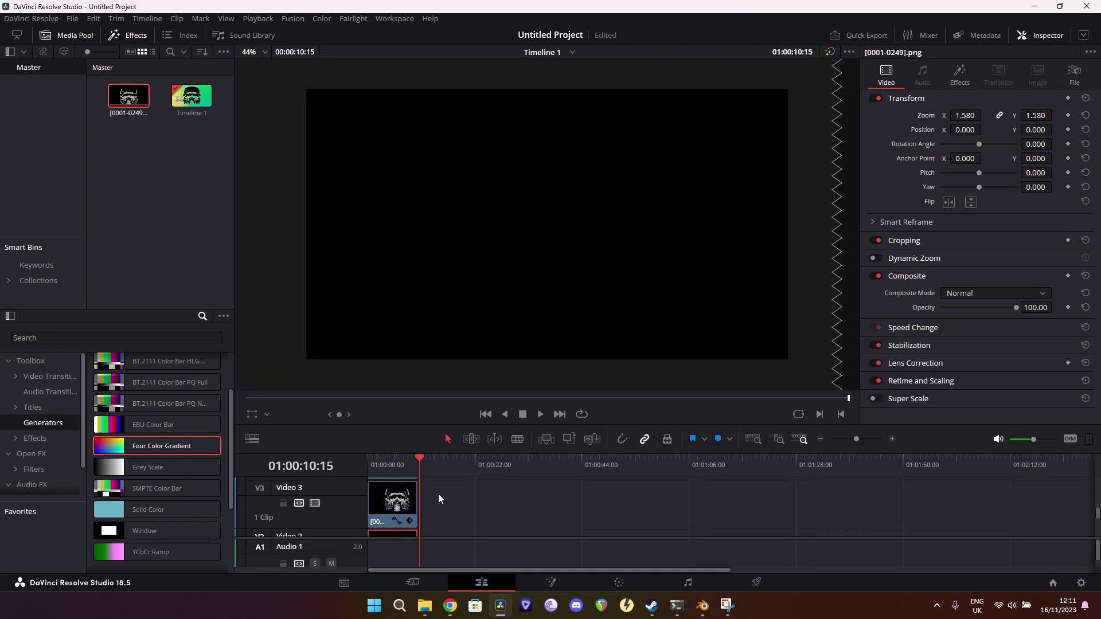